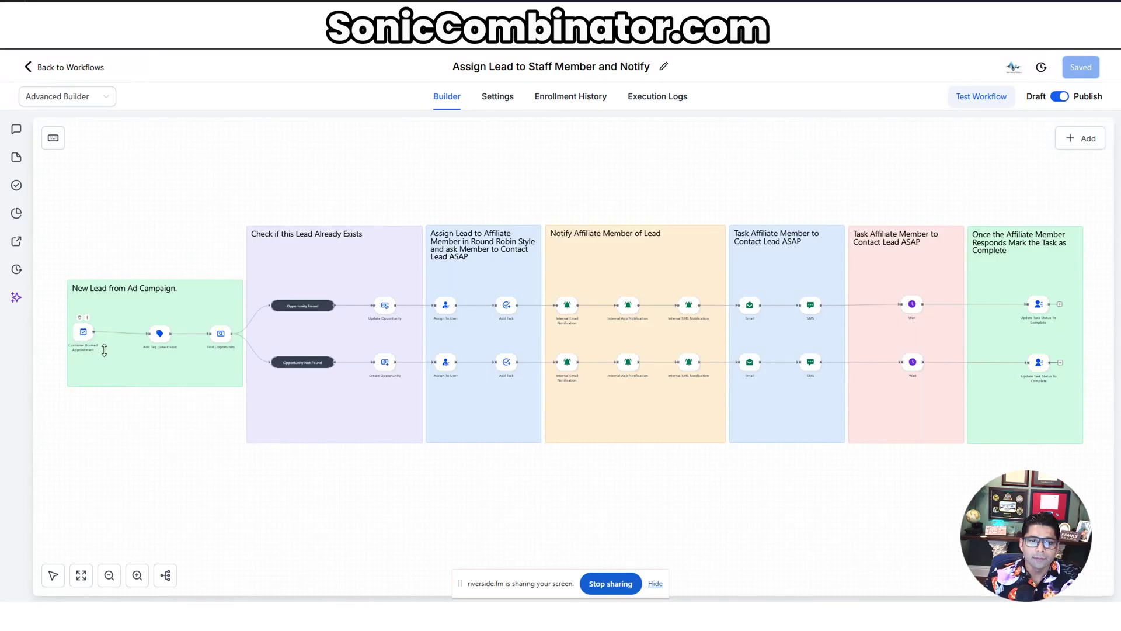
Step: Examine the upper branch's Assign To User action, including its list of round-robin users and Split Traffic options
scroll(104, 350, up, 5)
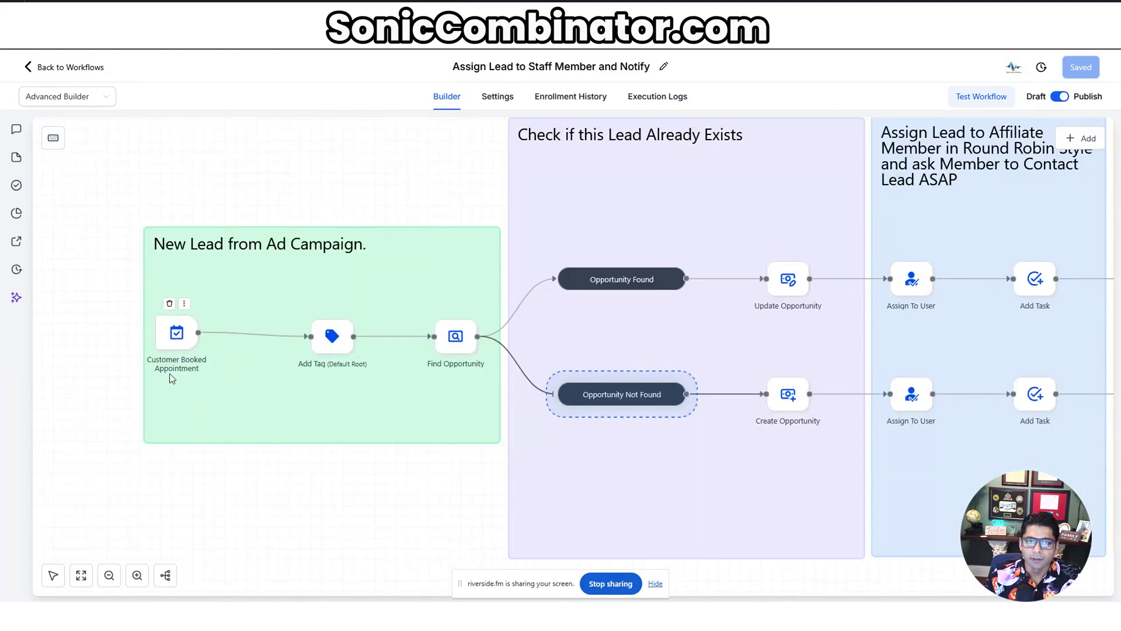
scroll(304, 478, right, 2)
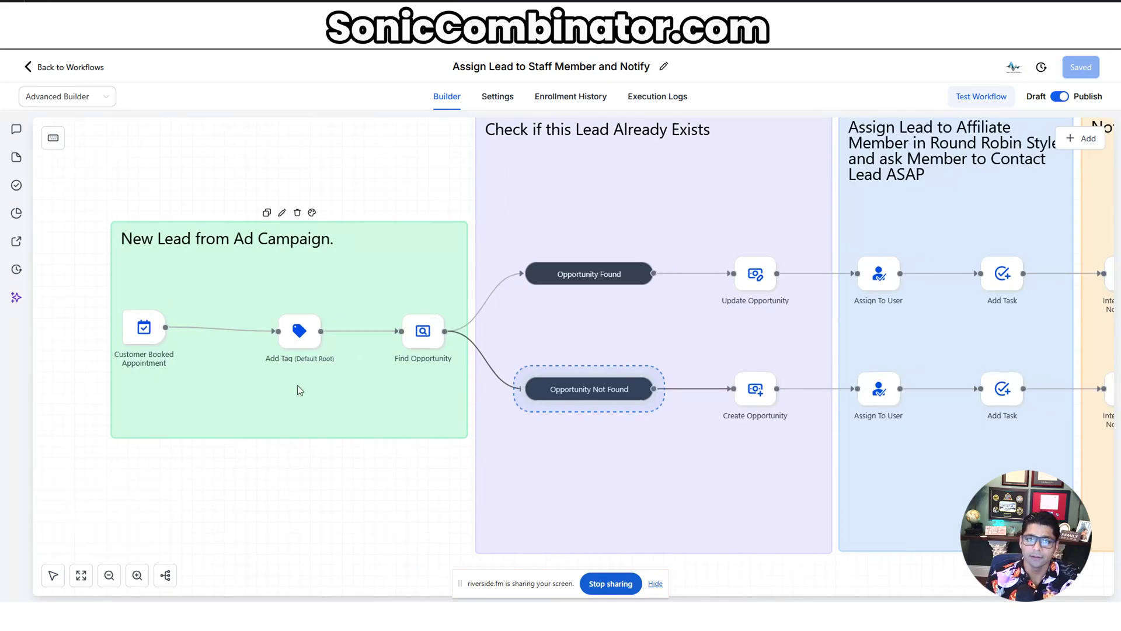
scroll(315, 490, right, 5)
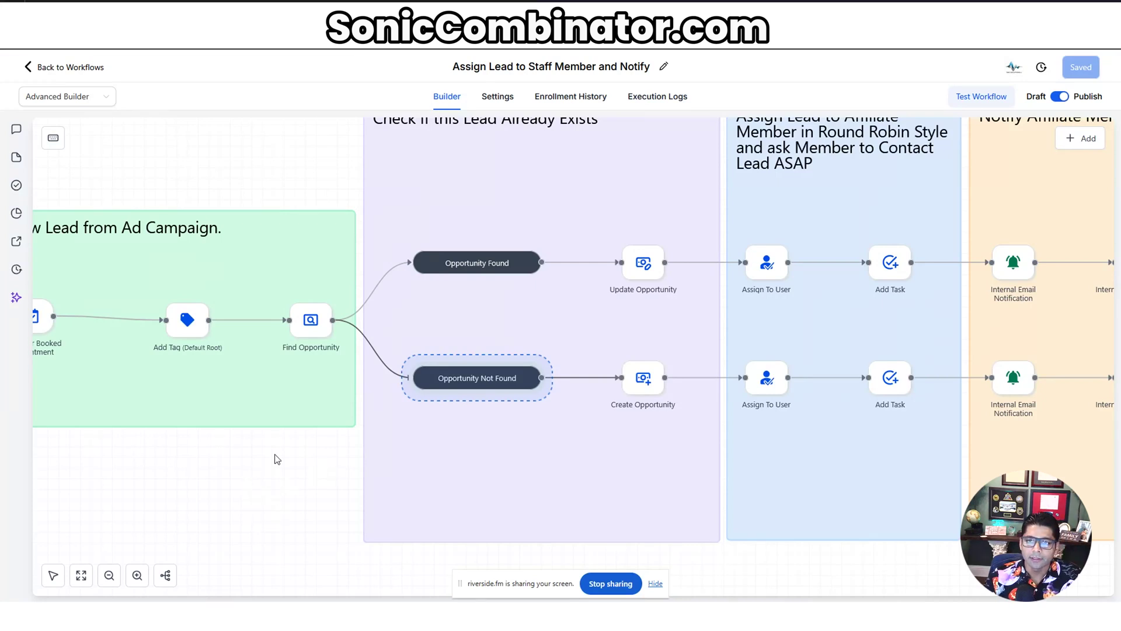
scroll(278, 459, right, 5)
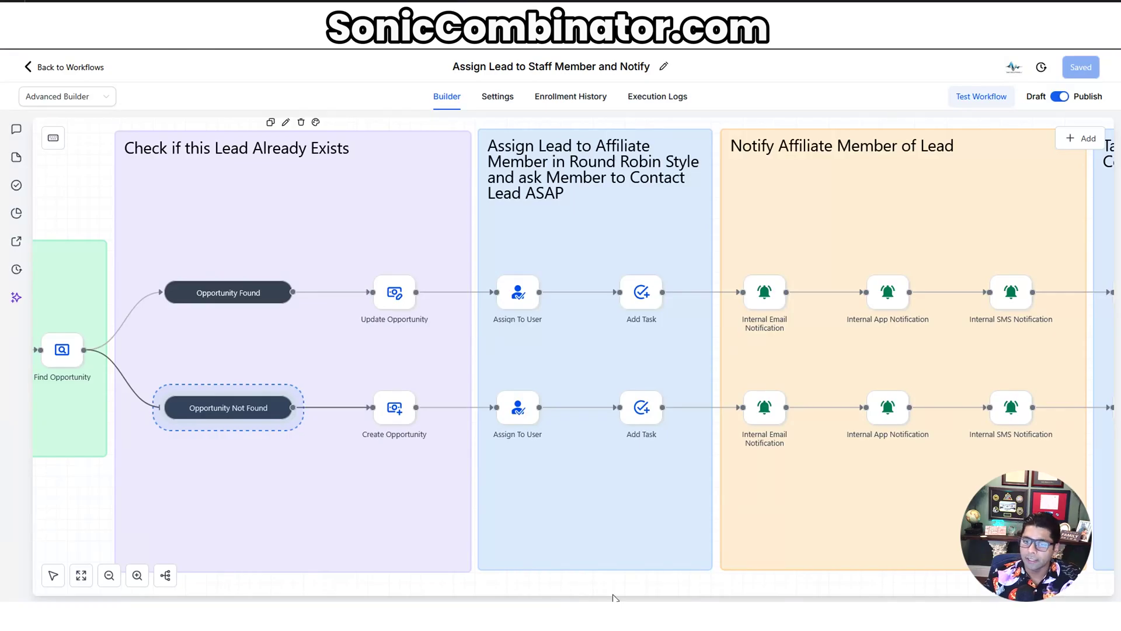
drag(652, 564, 441, 562)
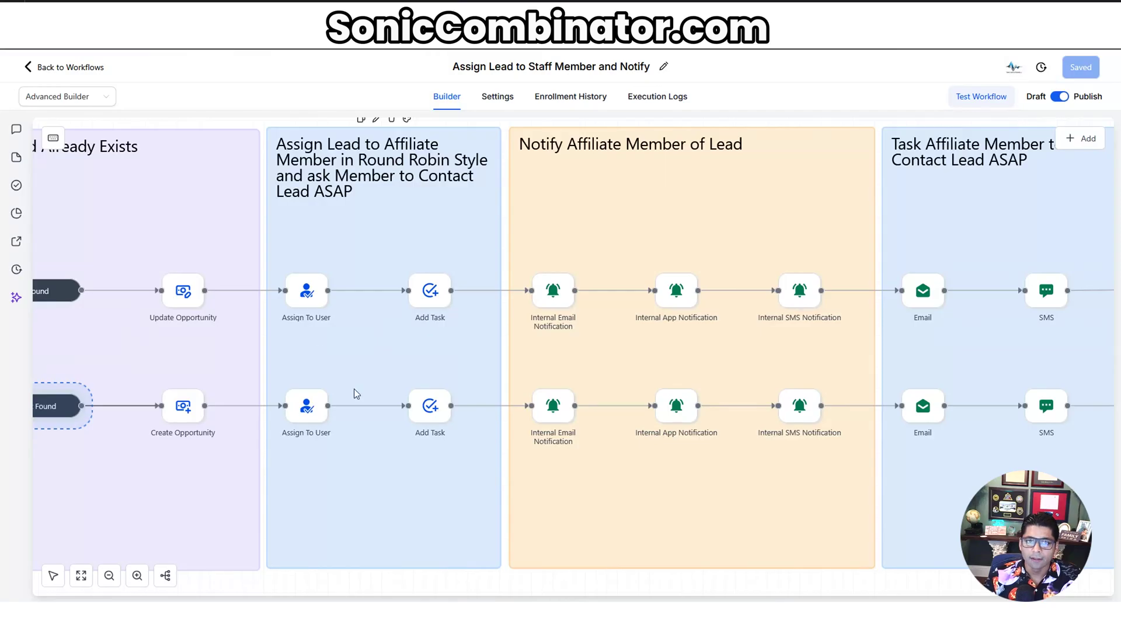
click(306, 290)
click(1067, 270)
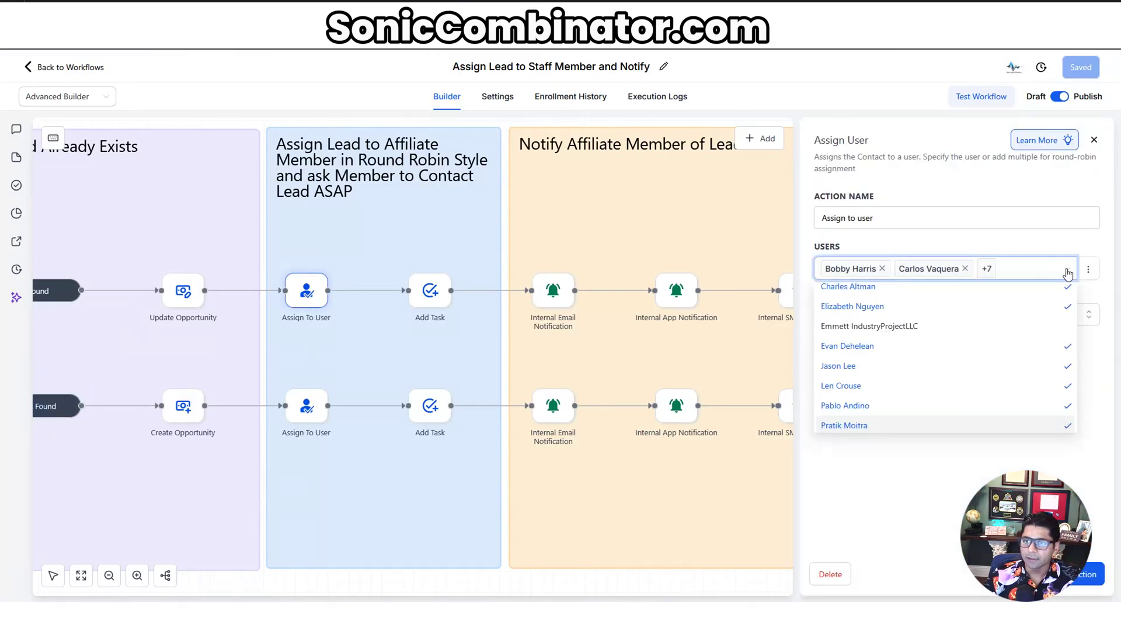
scroll(1004, 360, up, 2)
scroll(1005, 355, down, 3)
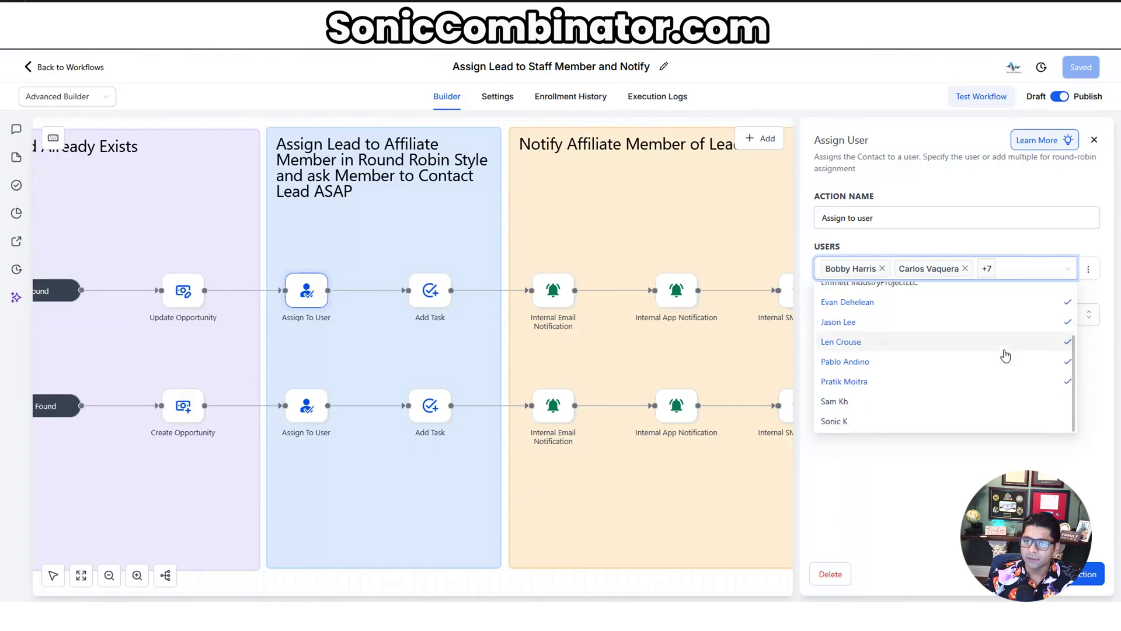
click(948, 489)
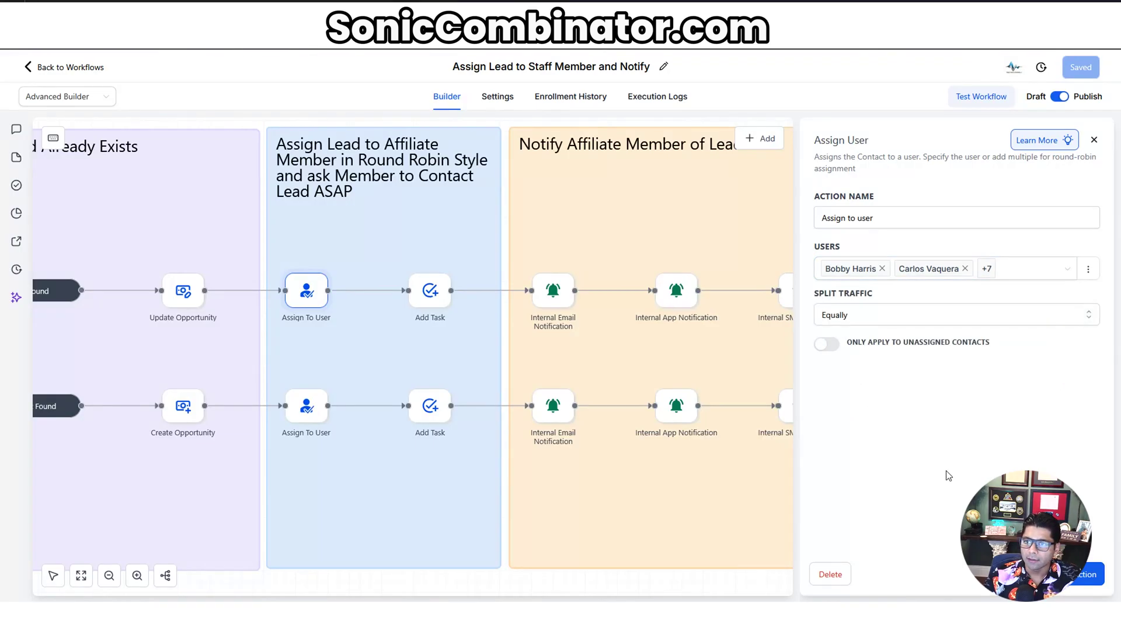
click(1059, 320)
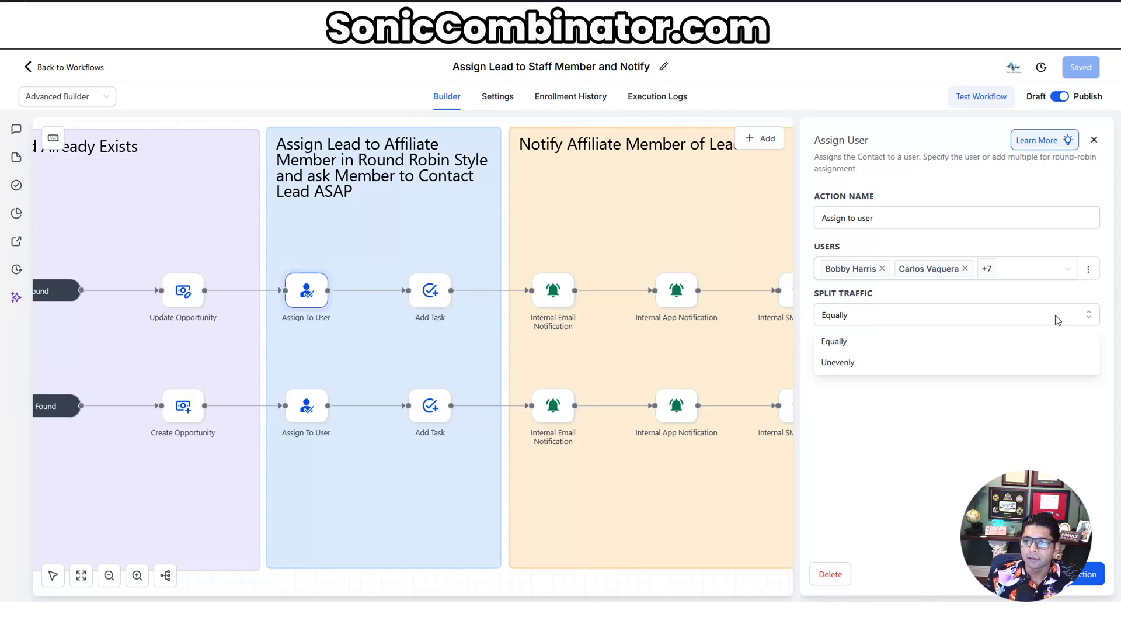
Step: Review the title, description, assignee and due time of the upper branch's Add Task action
click(421, 292)
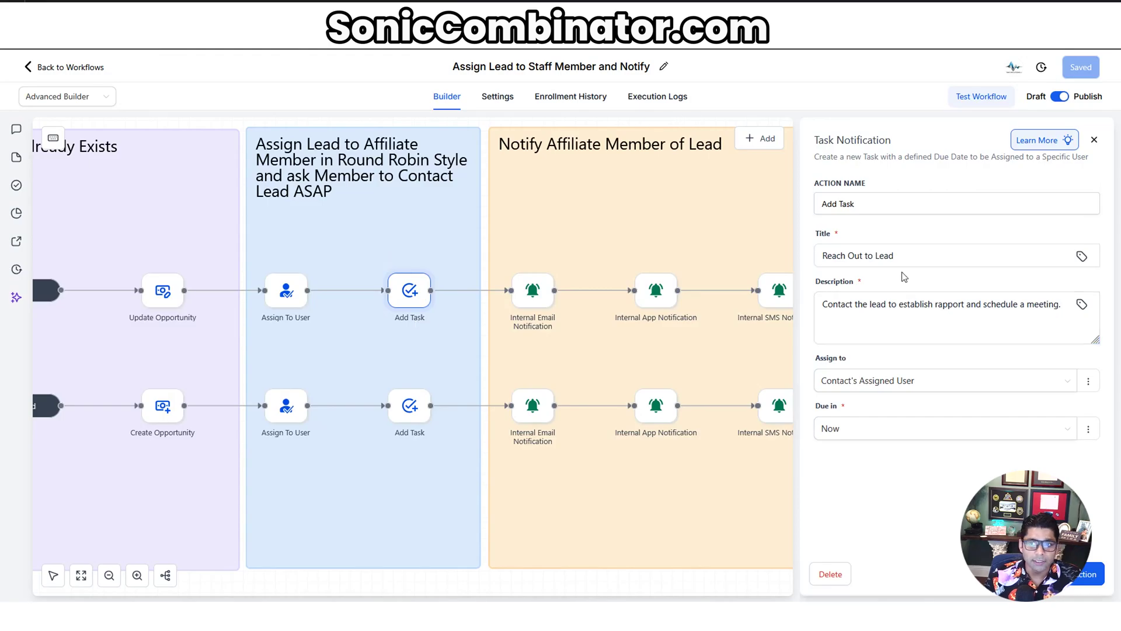
click(915, 325)
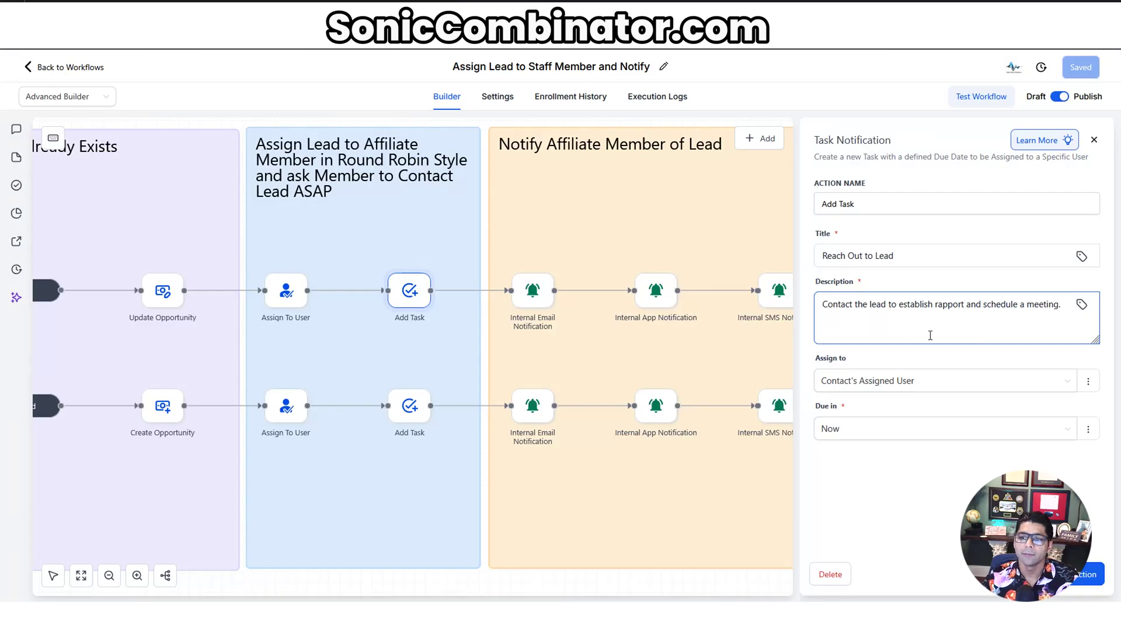
click(1045, 576)
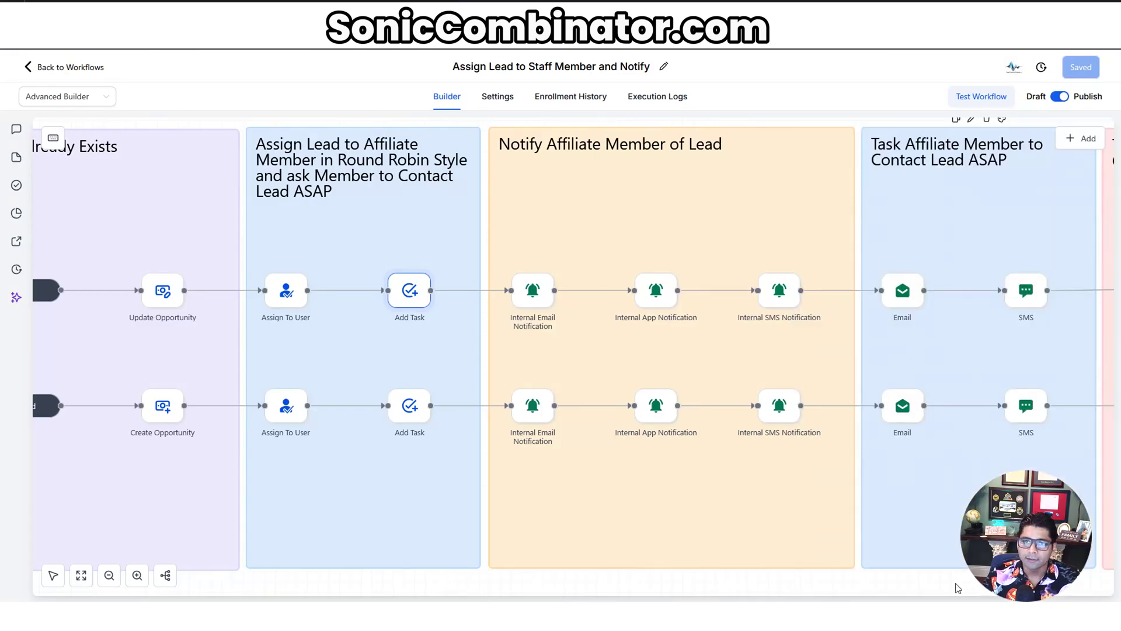
Step: Change the greeting in the upper branch's Internal Email Notification message to "Hey {{opportunity.assignedTo}},"
scroll(911, 587, right, 5)
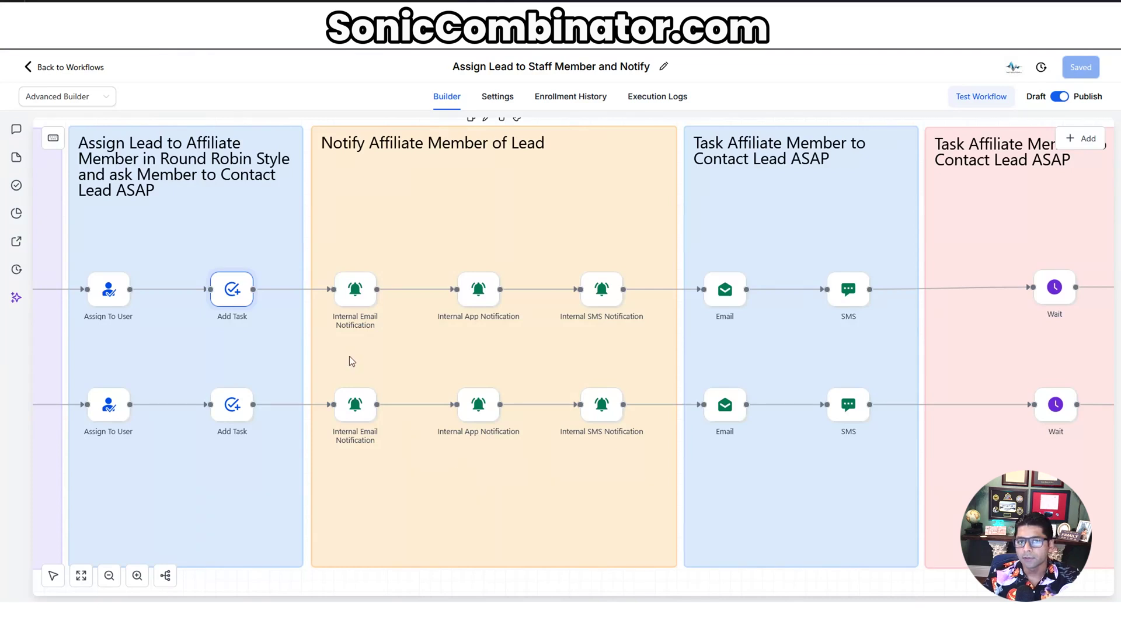
click(357, 292)
click(970, 326)
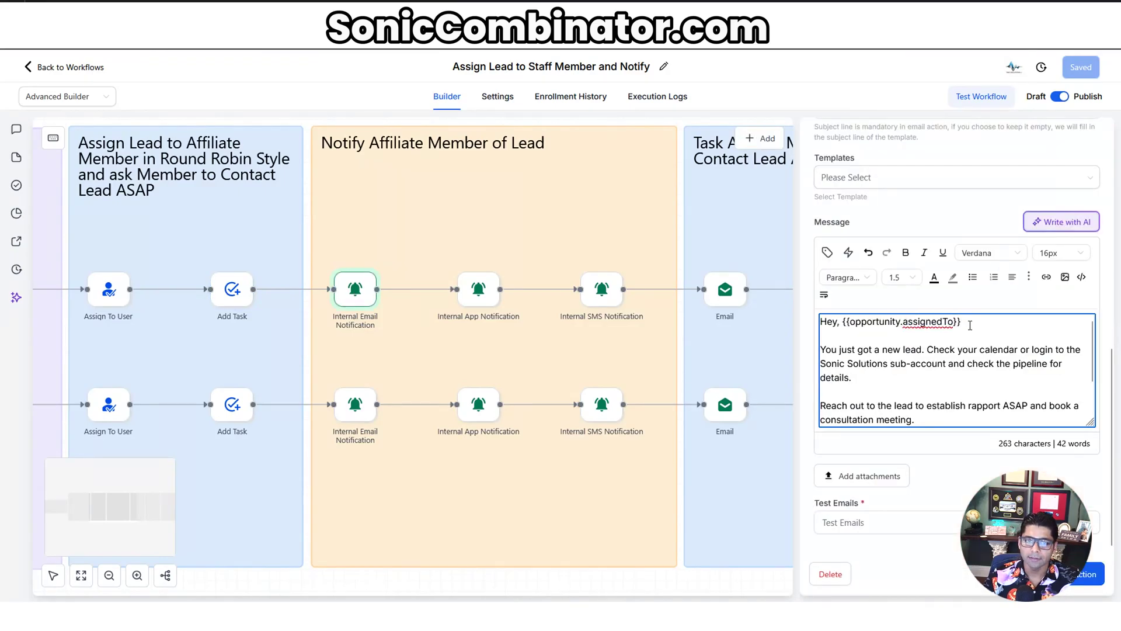
key(Home)
key(Right)
key(Right)
key(Right)
key(Right)
key(BackSpace)
key(End)
text(,)
click(874, 379)
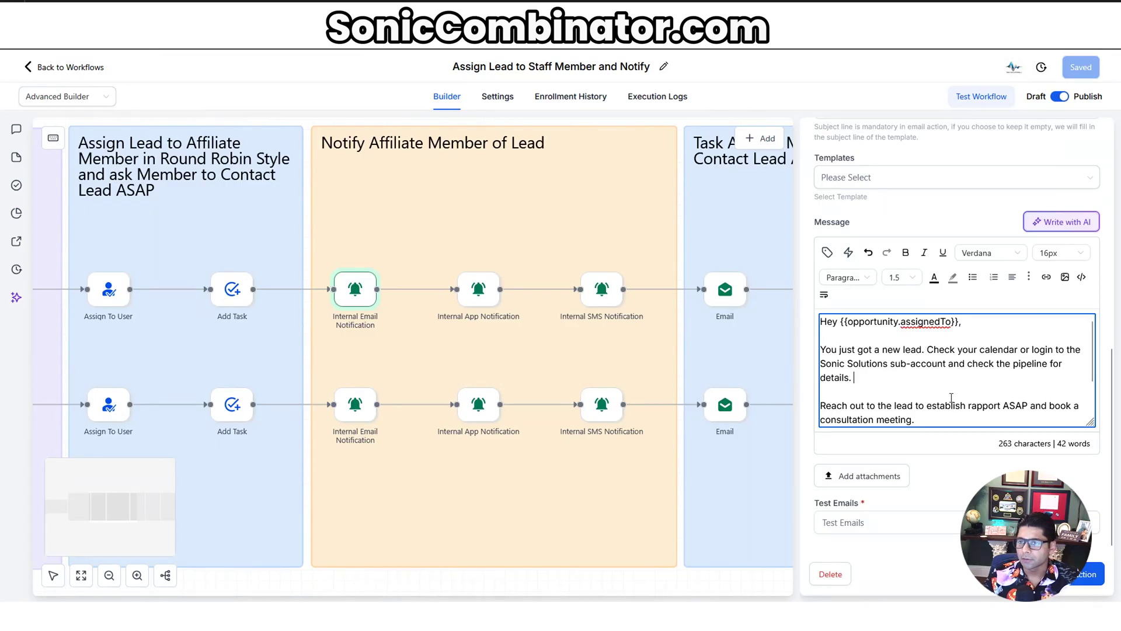
Step: Keep the edited email notification instead of discarding the changes, and close its settings
scroll(952, 393, down, 2)
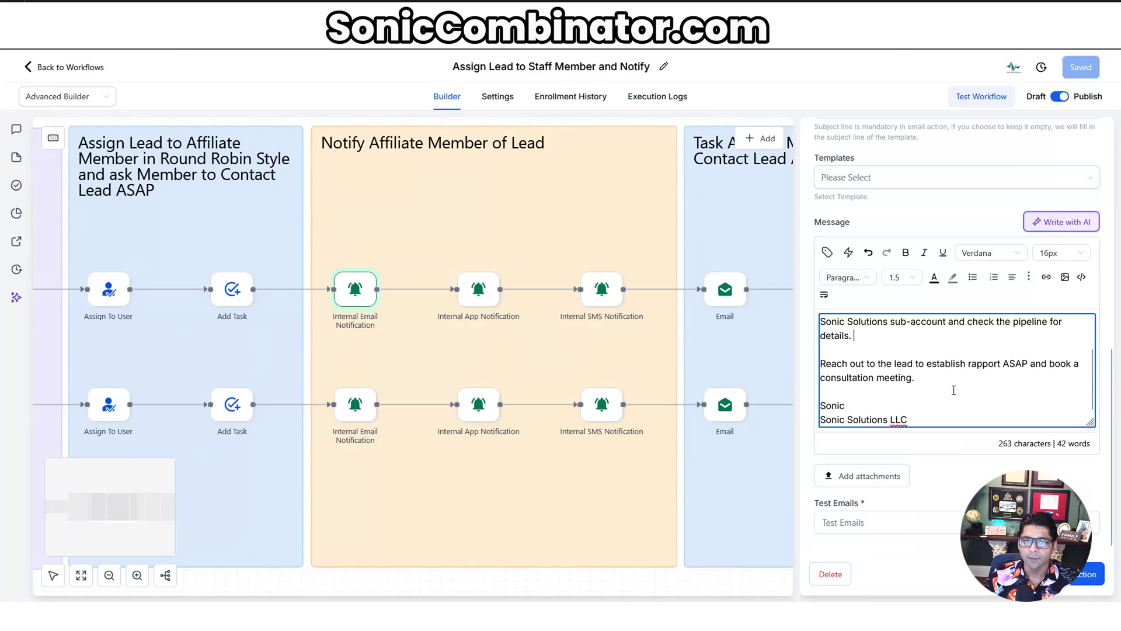
mouse_move(376, 328)
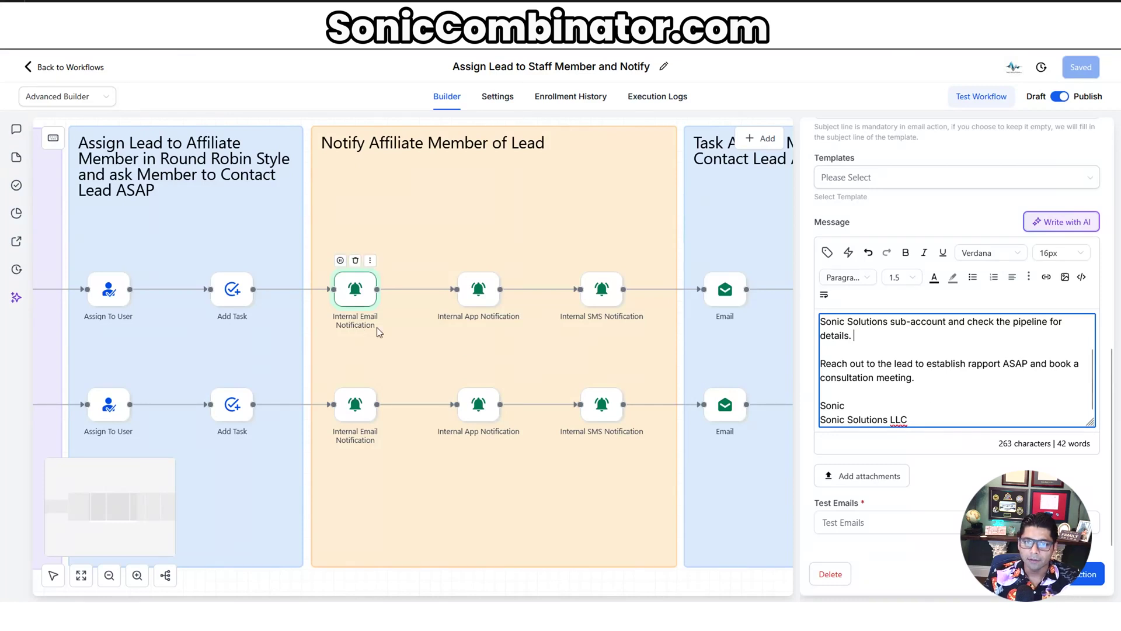
mouse_move(488, 307)
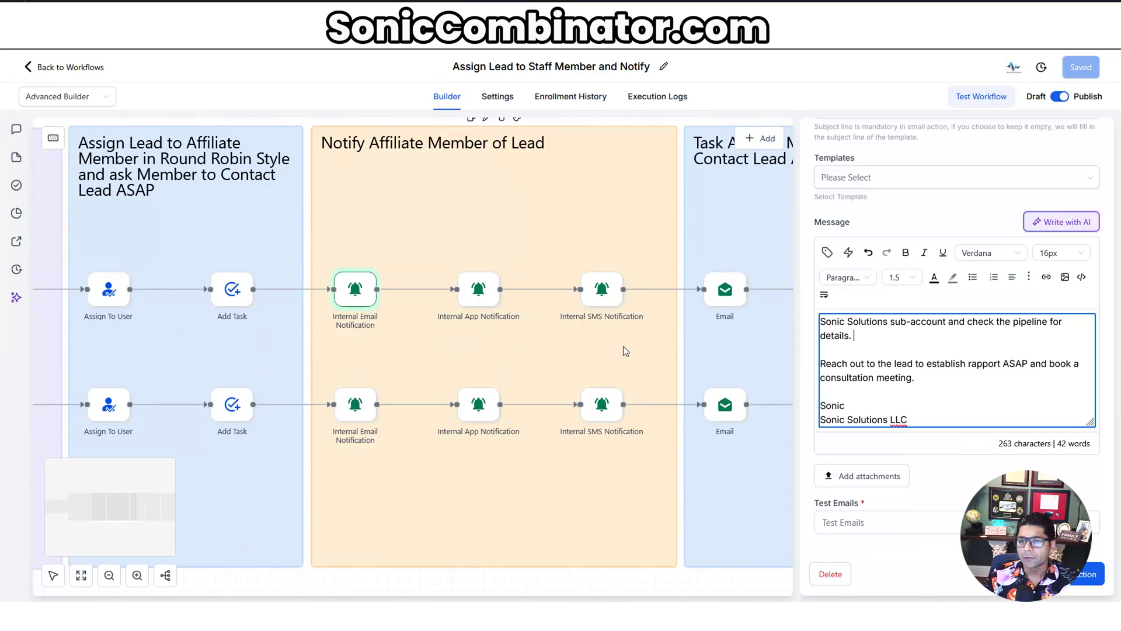
click(636, 363)
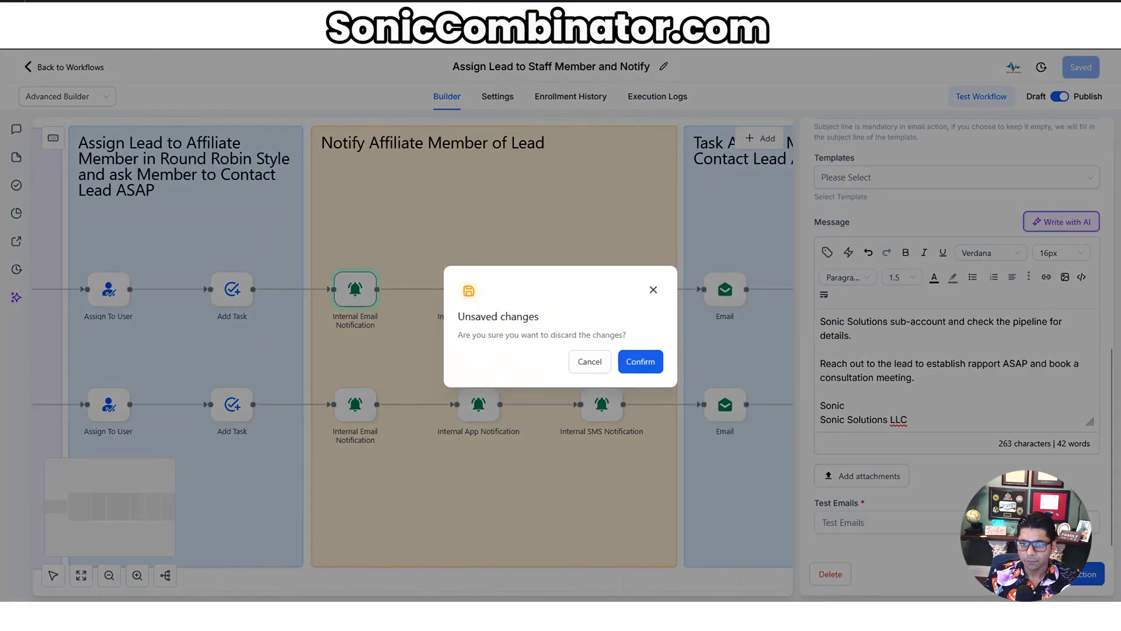
click(595, 365)
mouse_move(604, 299)
key(Escape)
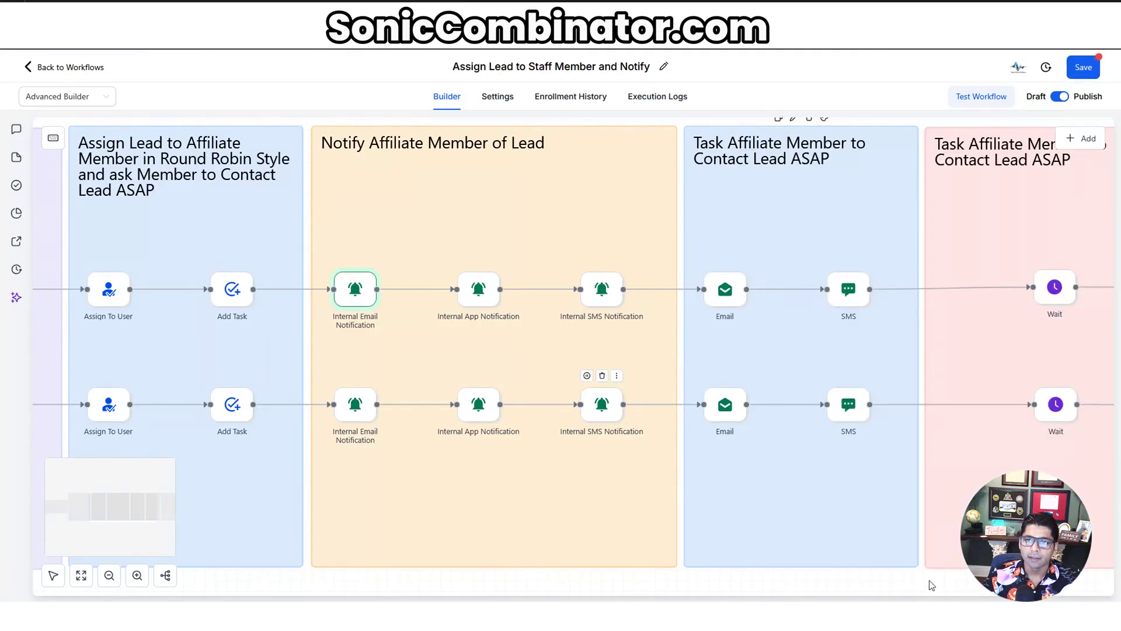
Step: Review the upper branch's Email and SMS actions, including the SMS instruction to reply with "Done"
drag(932, 584, 648, 585)
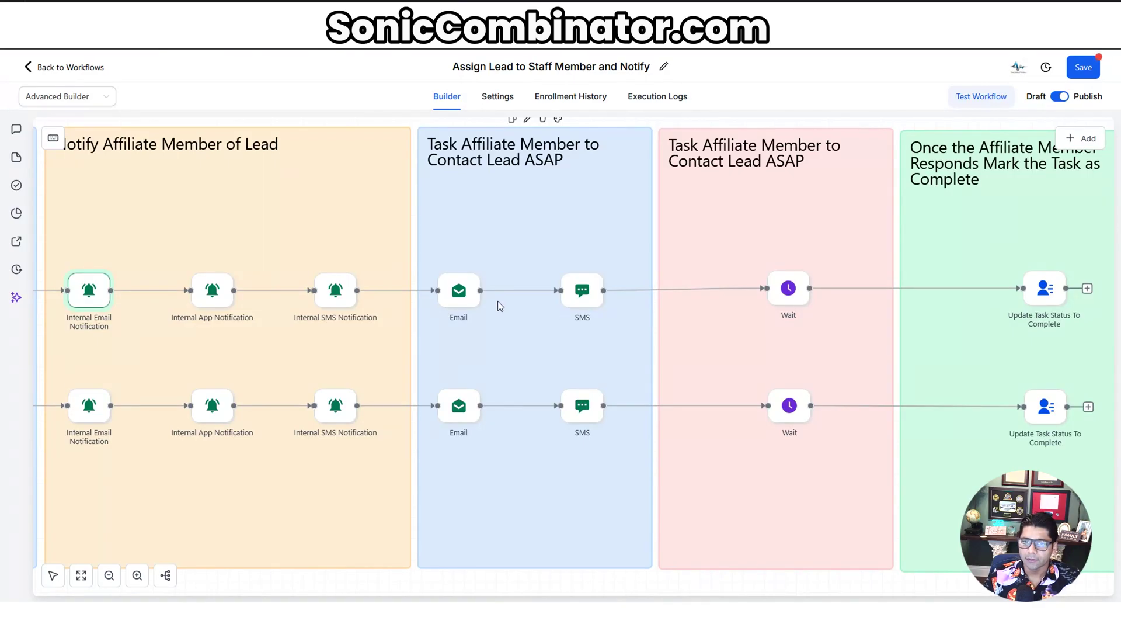
click(458, 295)
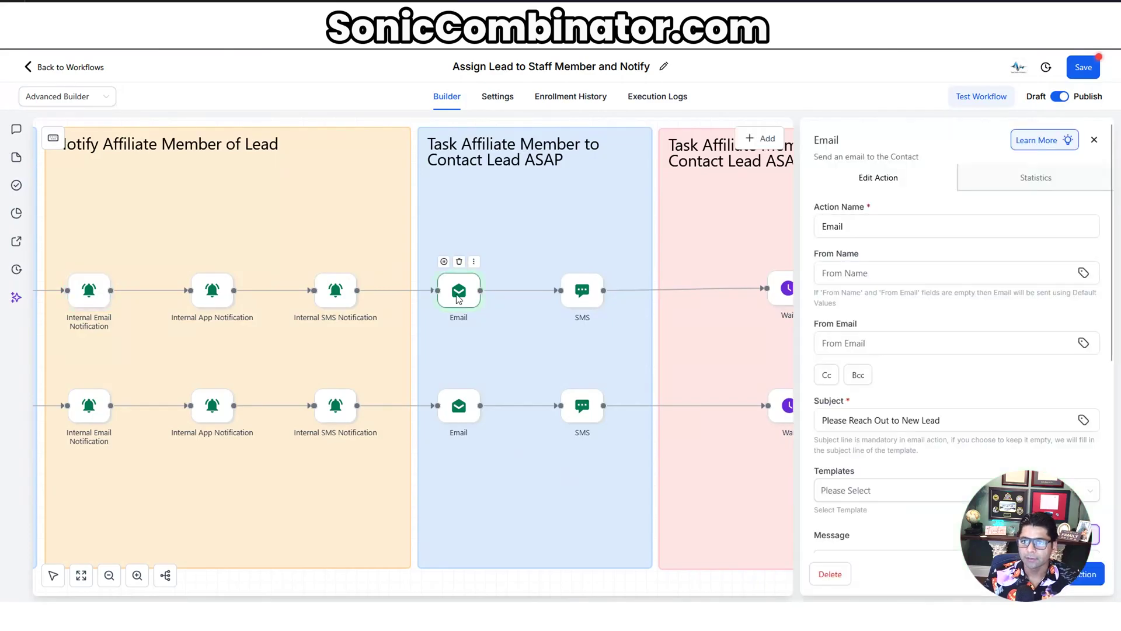
click(582, 301)
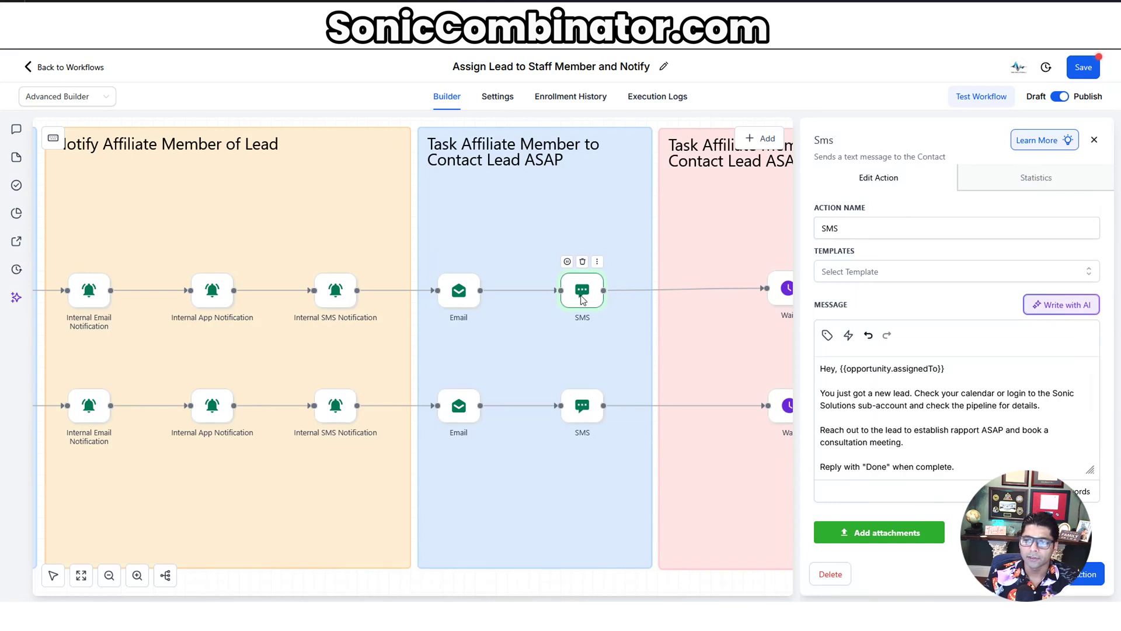
drag(869, 466, 915, 466)
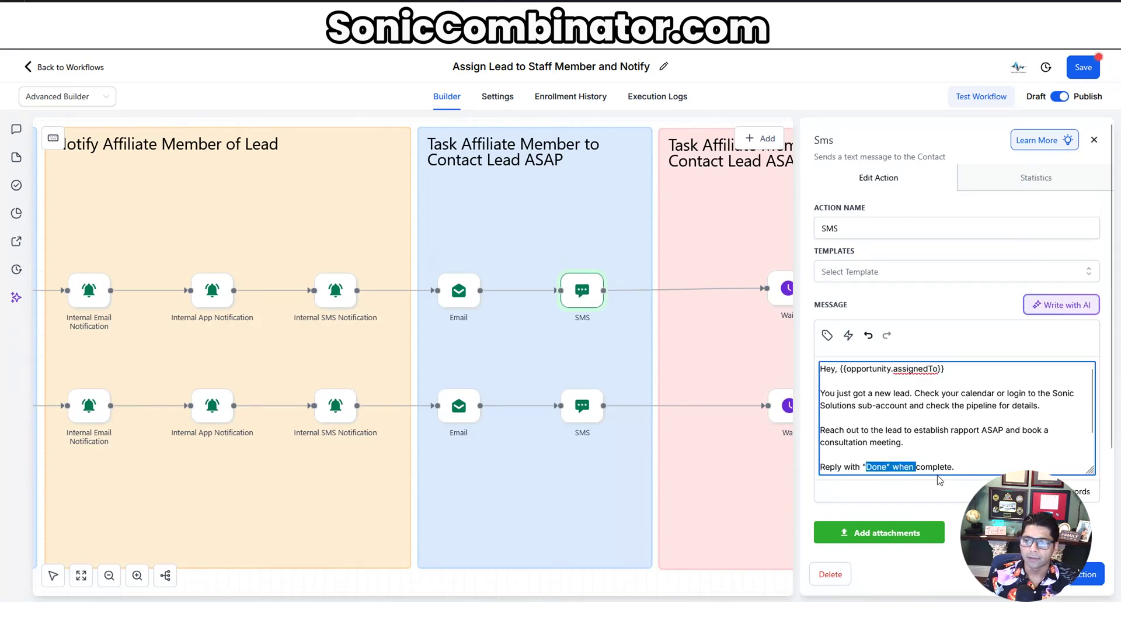
click(993, 462)
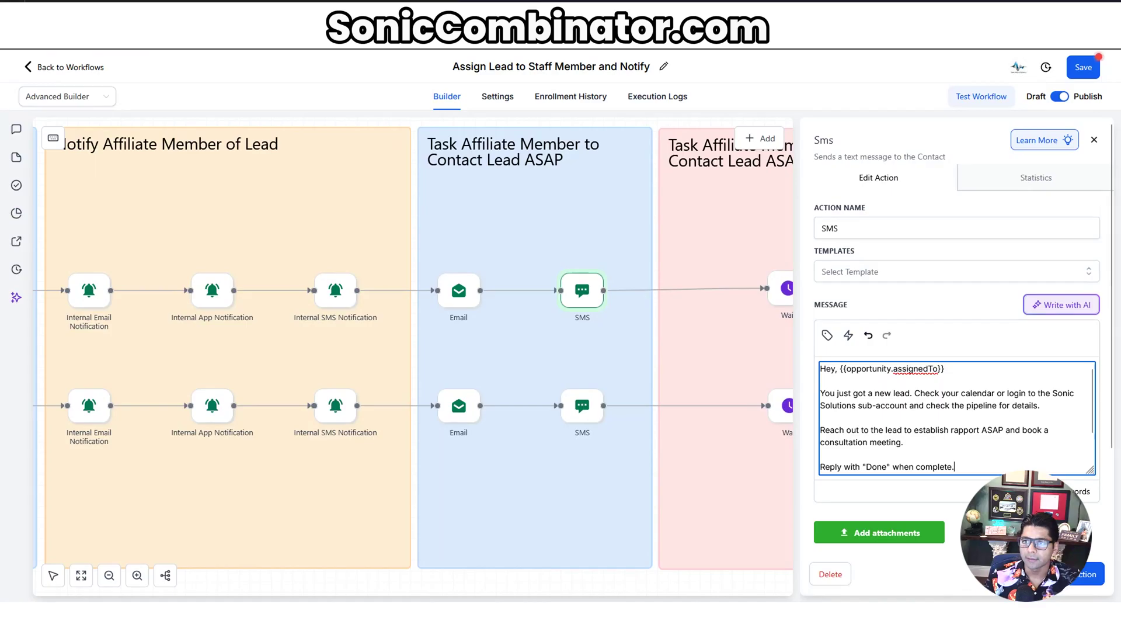
Step: Examine the upper branch's Wait action and the reply channels it waits for, and close its settings
drag(800, 331, 571, 333)
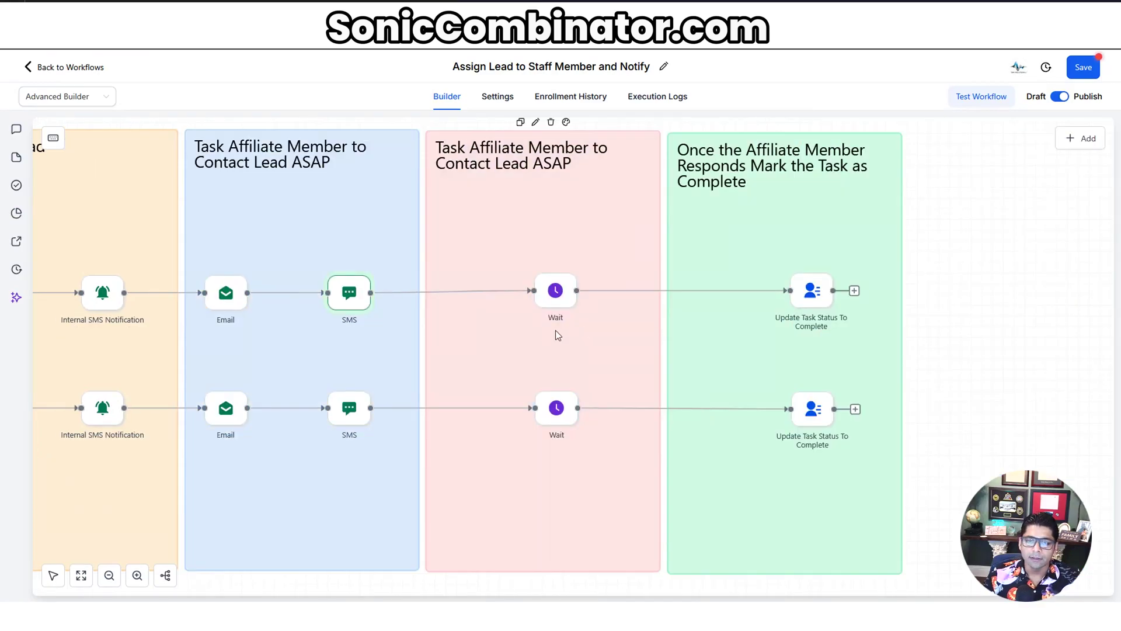
click(562, 298)
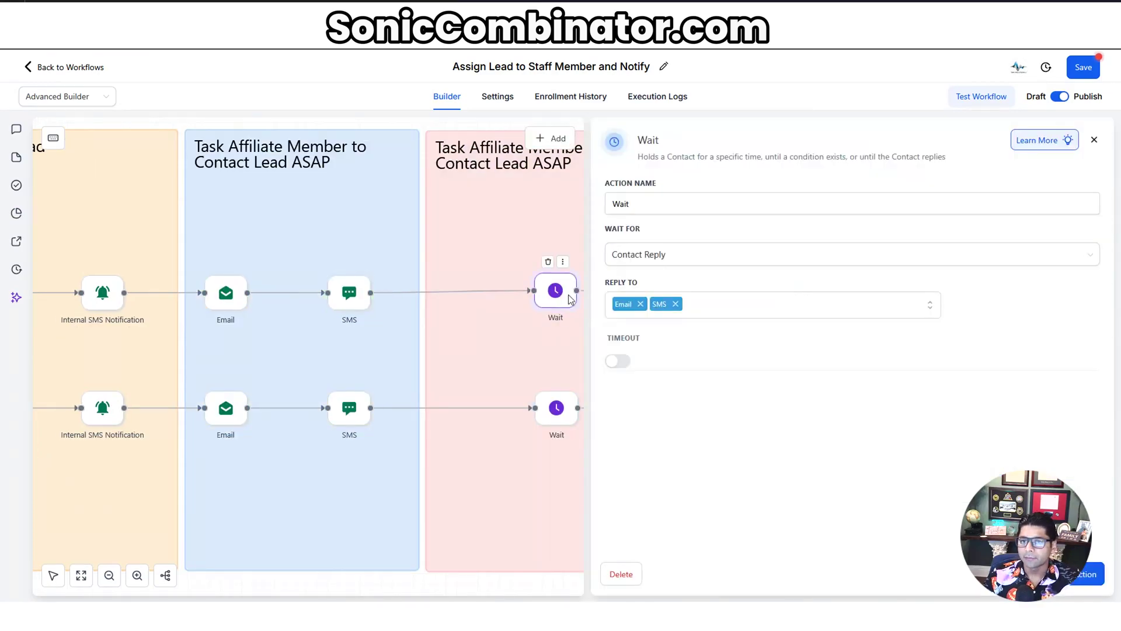
click(776, 314)
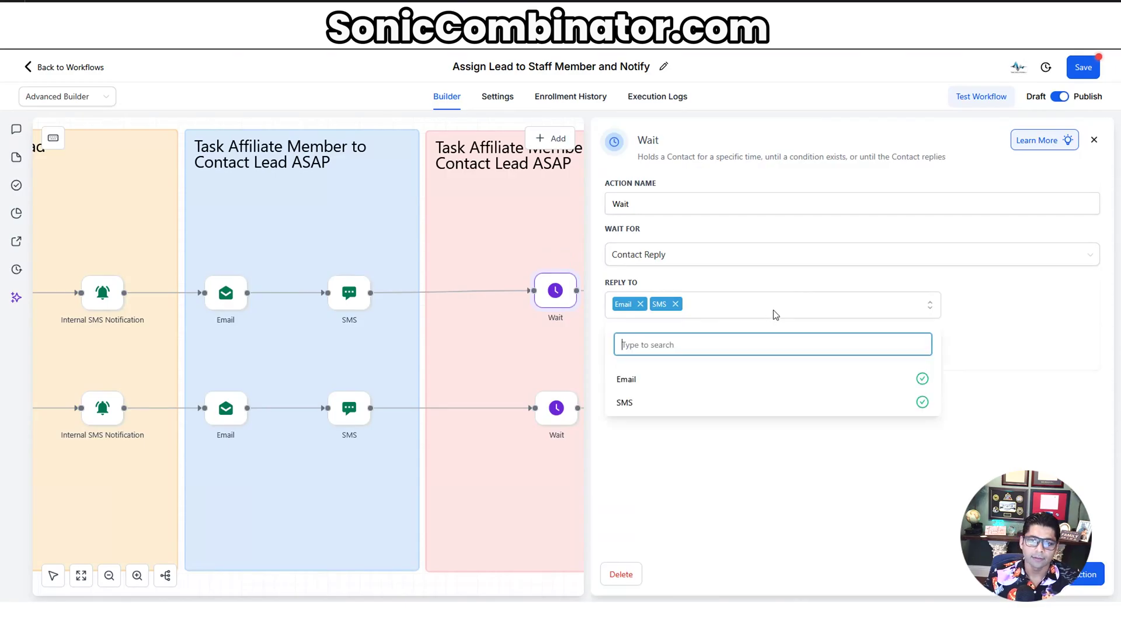
click(735, 457)
click(1083, 574)
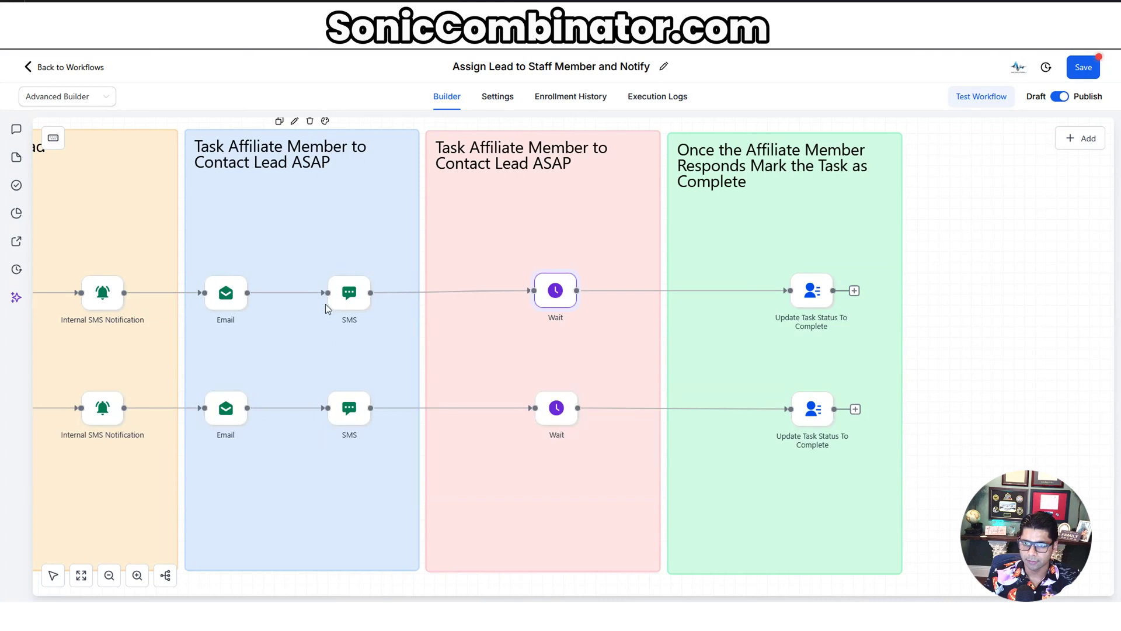
click(555, 300)
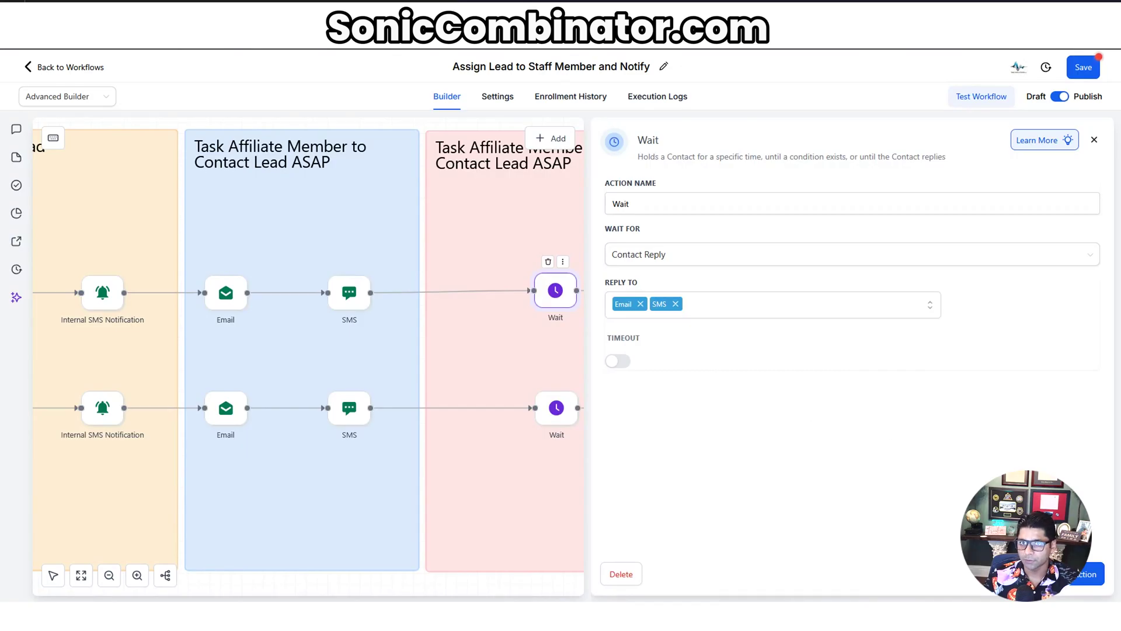
key(Escape)
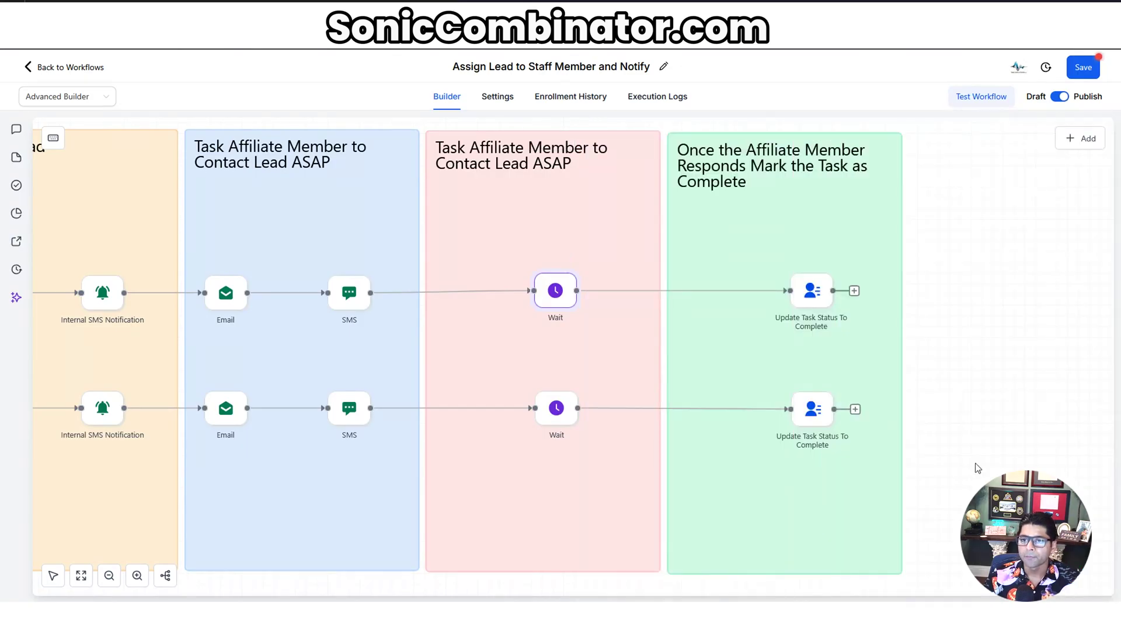
Step: Save the updated lead assignment workflow
scroll(914, 468, right, 3)
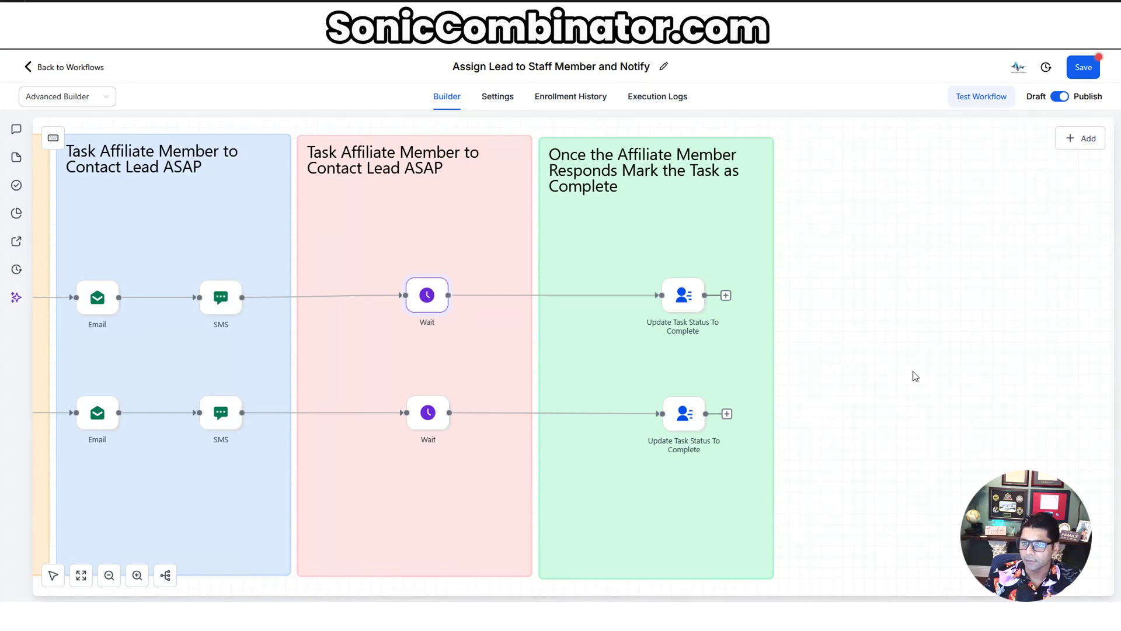
key(ctrl+s)
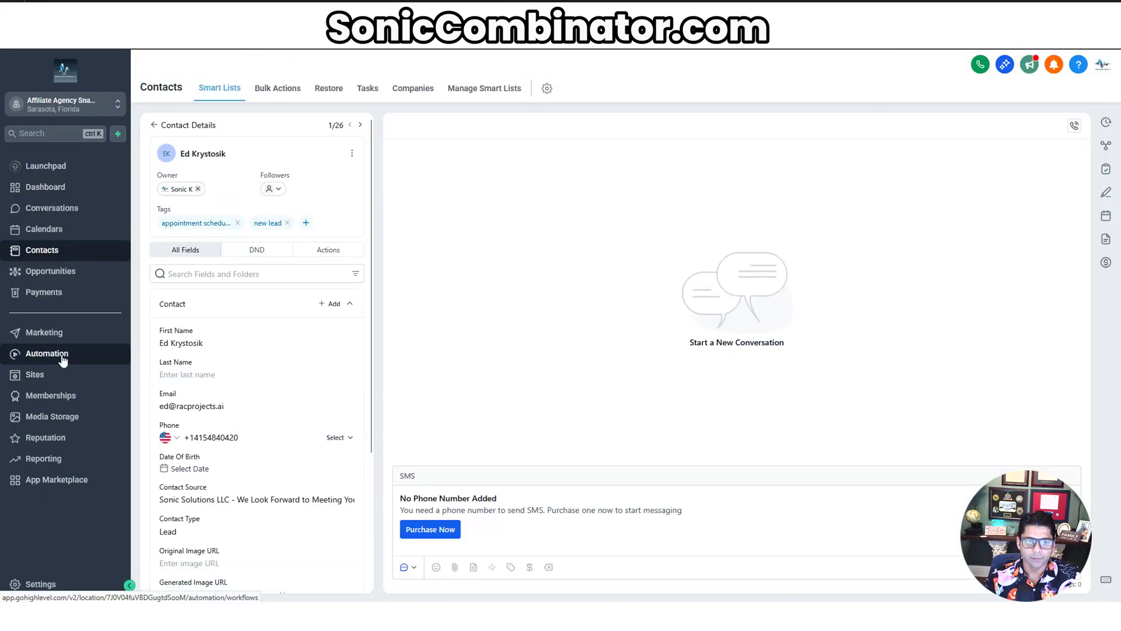
Step: Create a new blank workflow from scratch in the sub-account's automation area
click(63, 356)
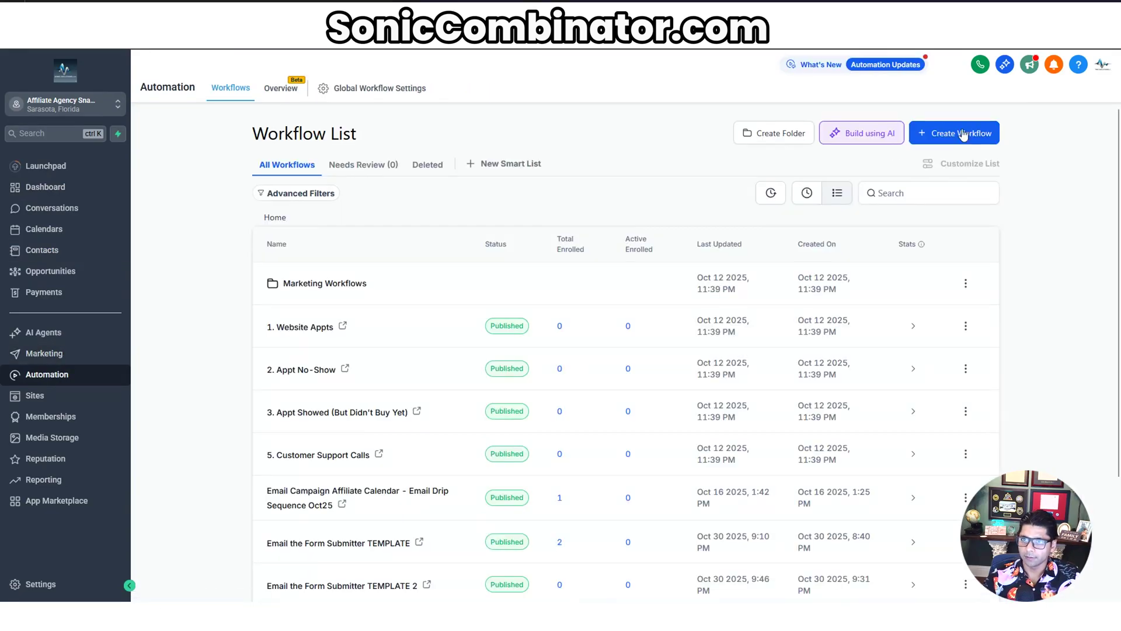
click(961, 133)
click(947, 168)
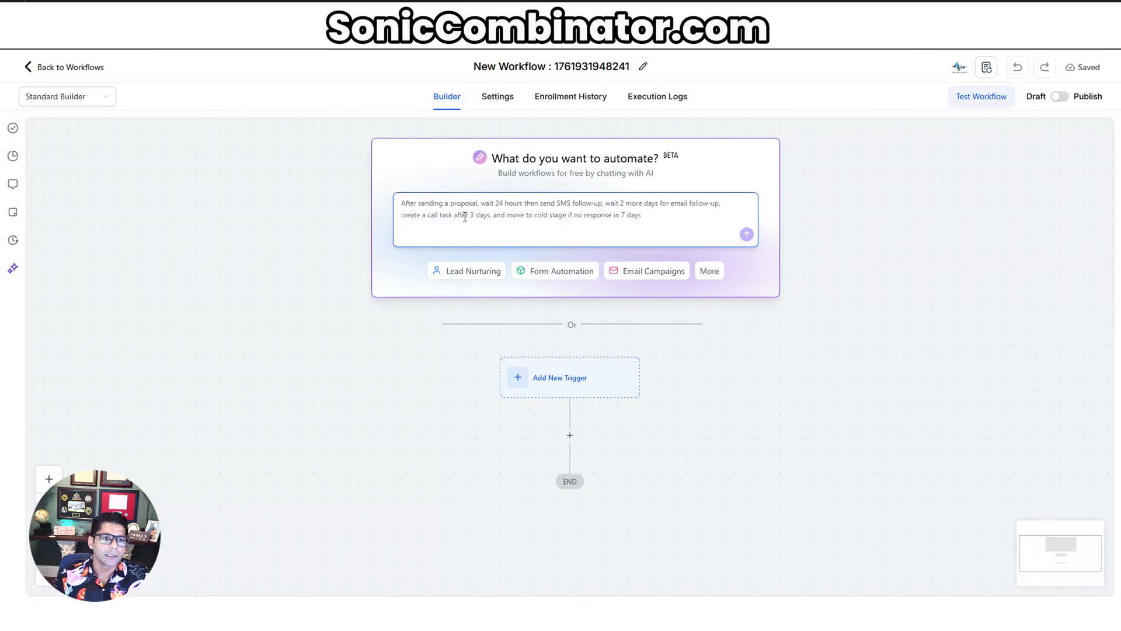
Step: Switch the new workflow to the Advanced Builder and start adding a Customer Booked Appointment trigger
click(107, 100)
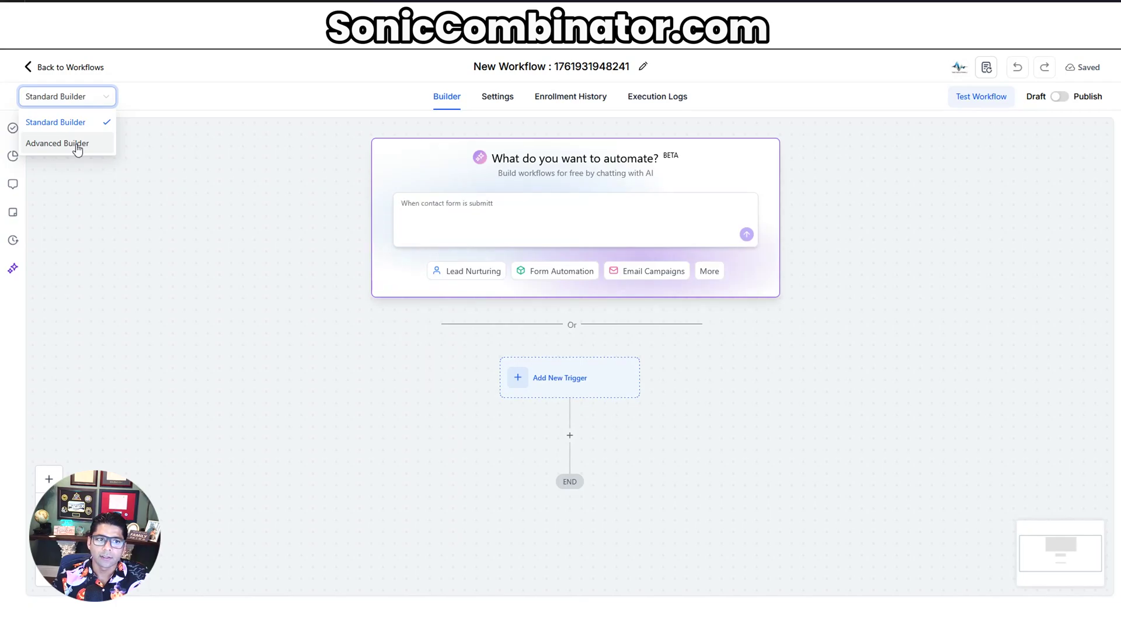
click(78, 149)
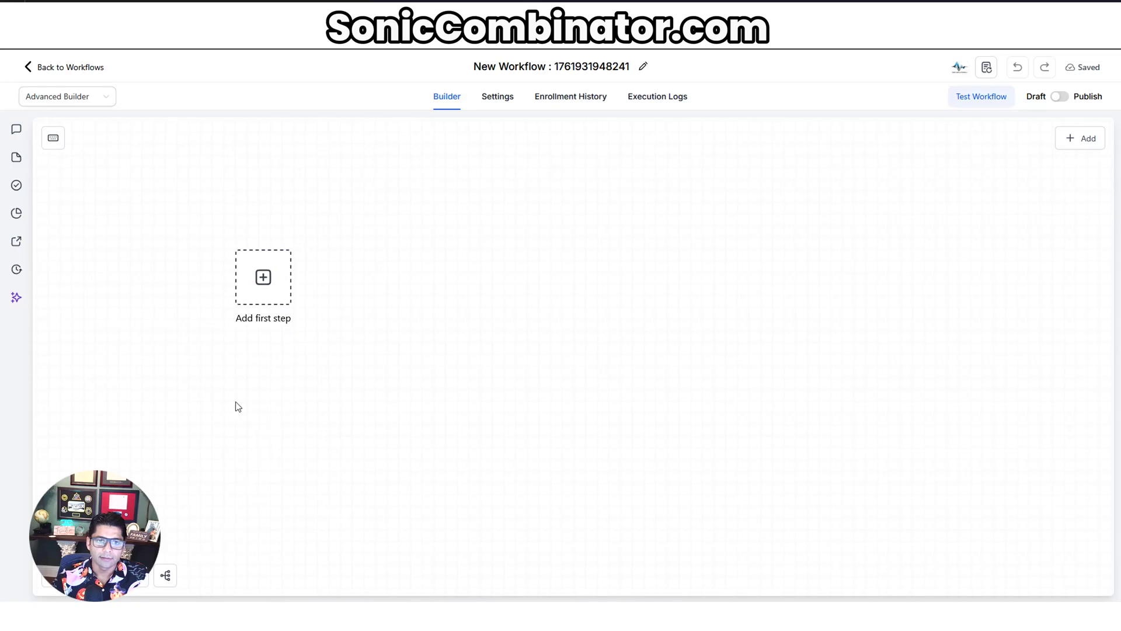
click(266, 281)
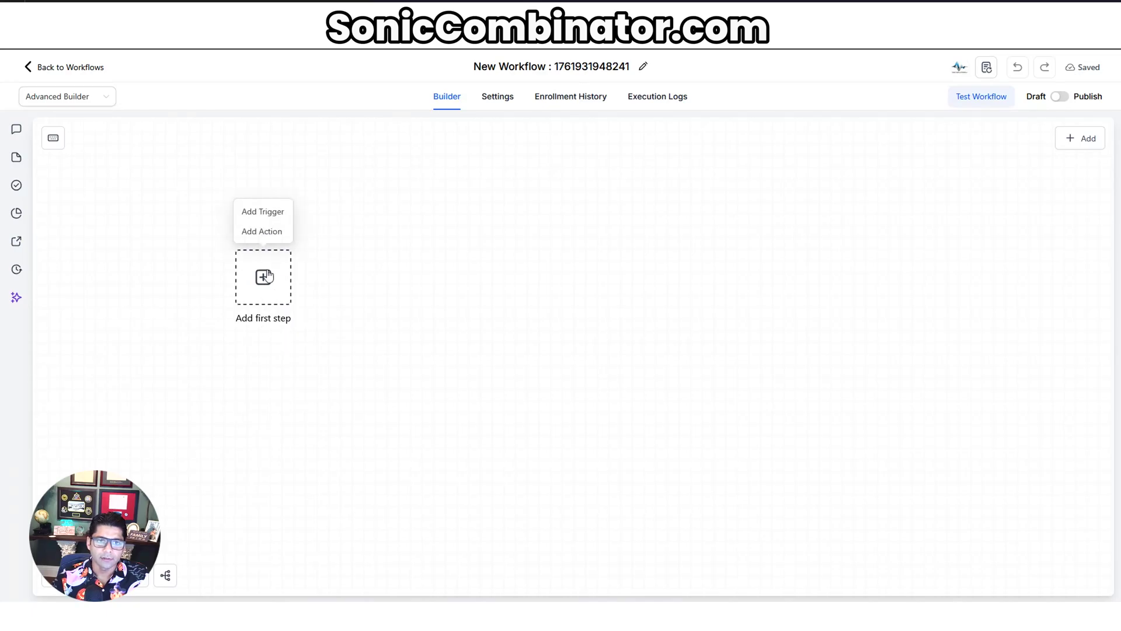
click(266, 213)
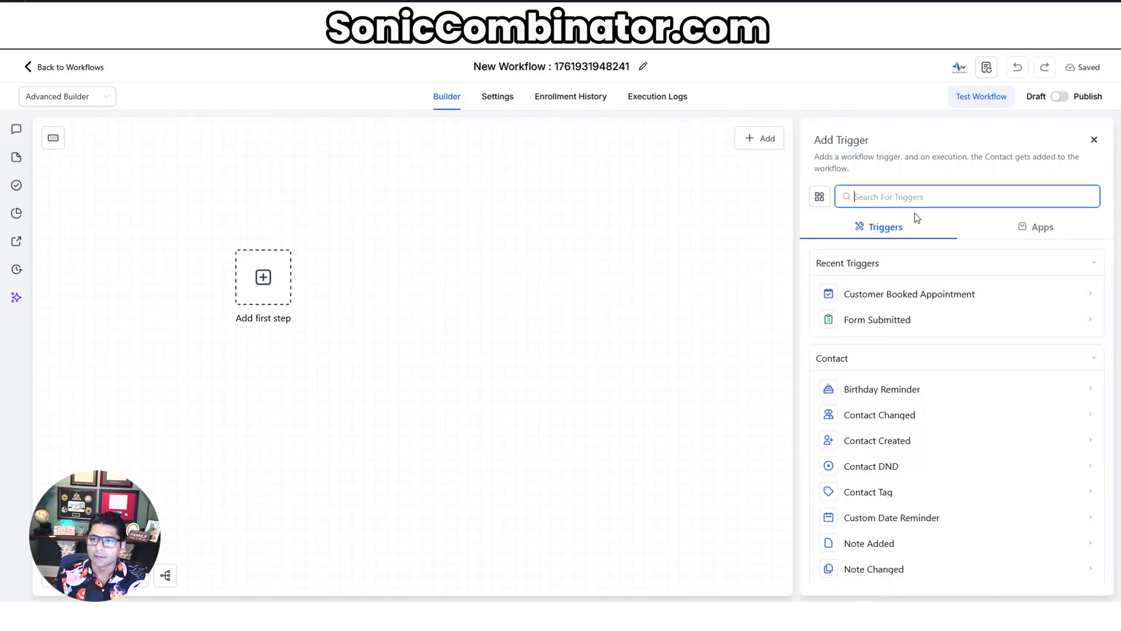
click(909, 298)
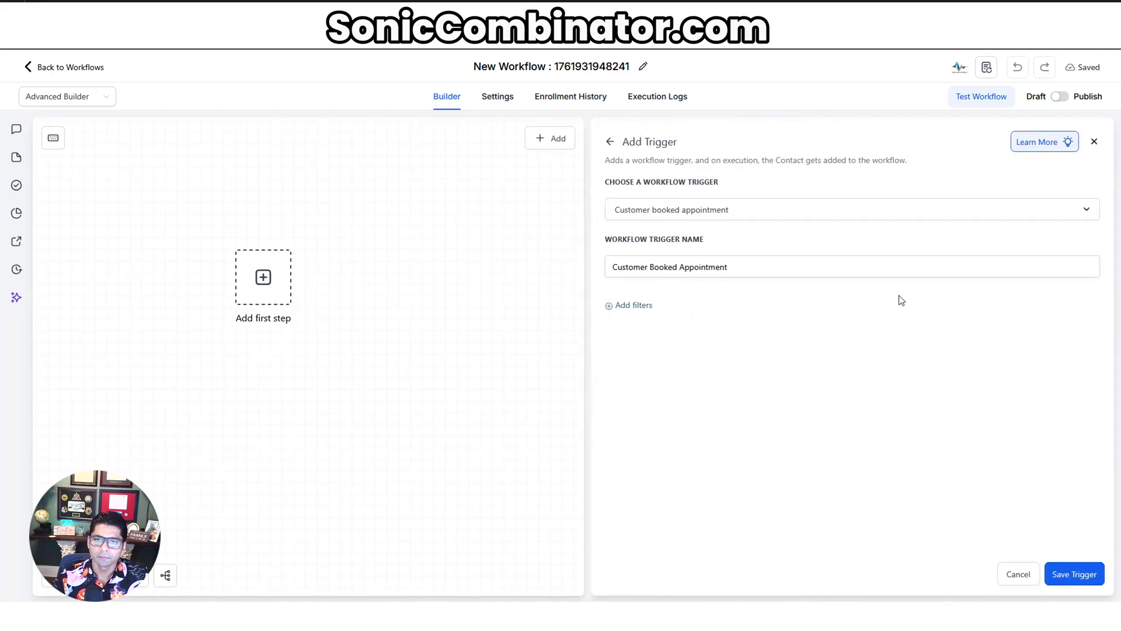
Step: Filter the trigger to the calendar "Sonic Solutions LLC - We Look Forward to Meeting You" and save it
click(643, 310)
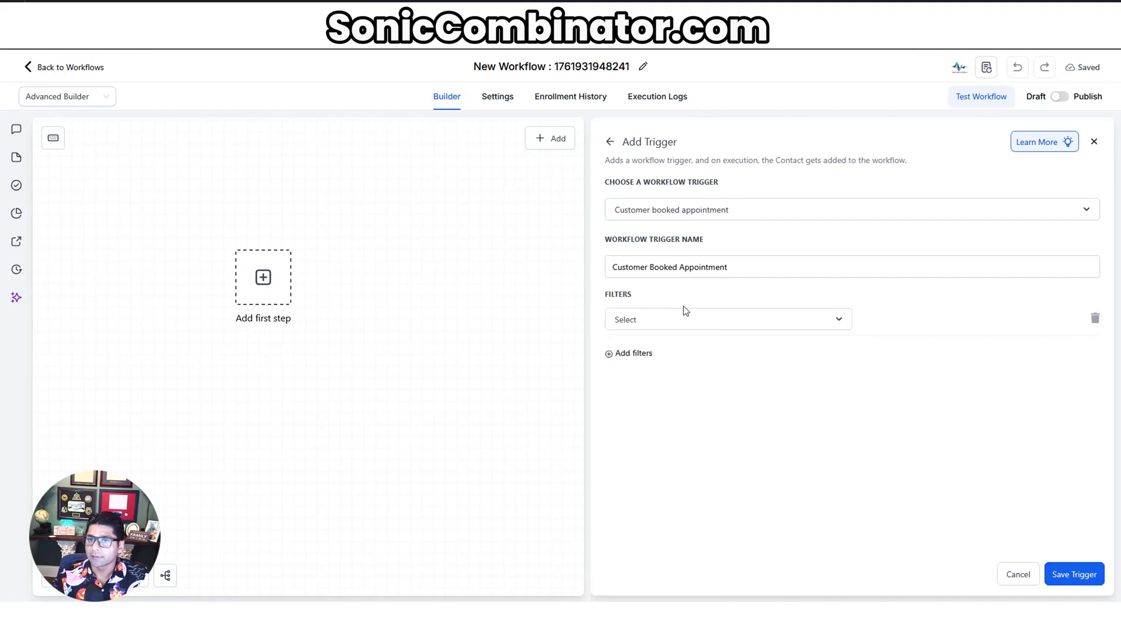
click(704, 327)
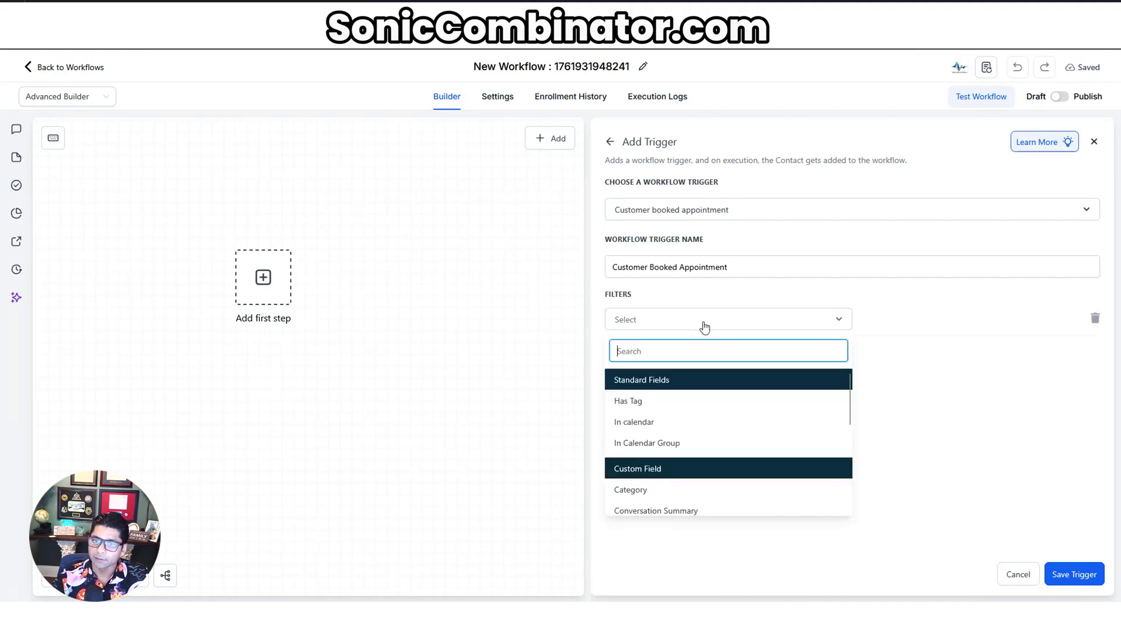
click(656, 425)
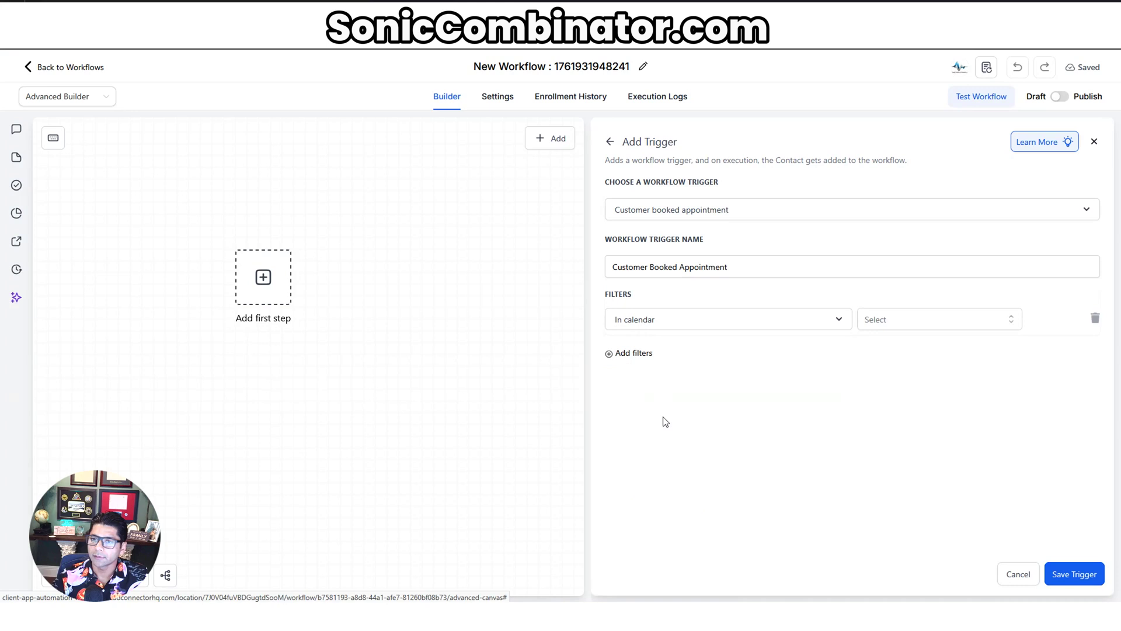
click(923, 320)
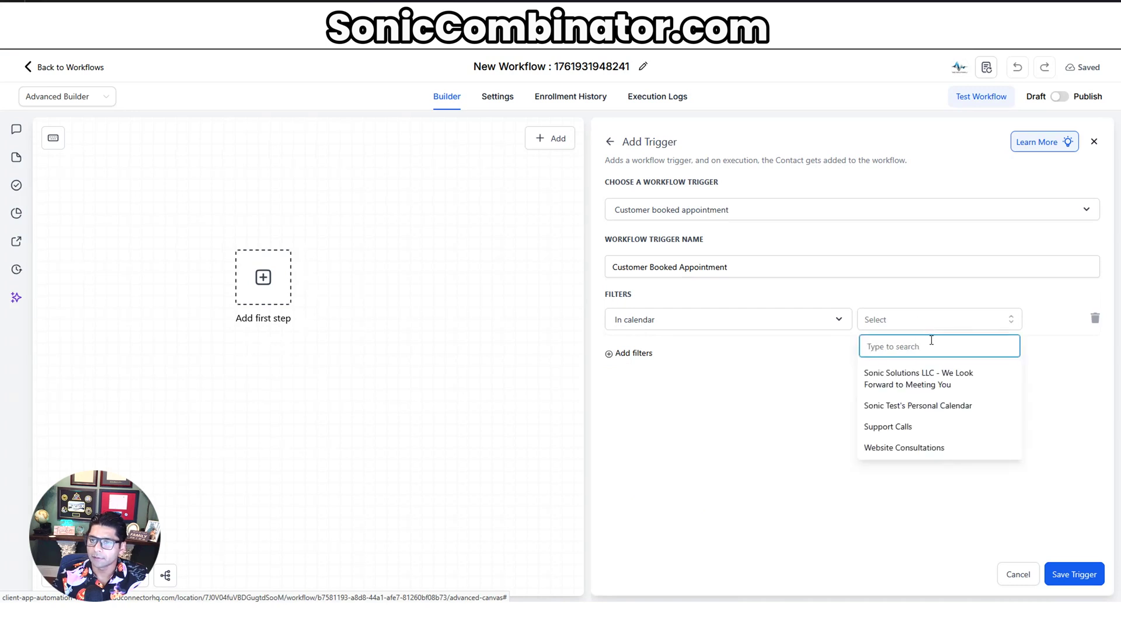
click(934, 383)
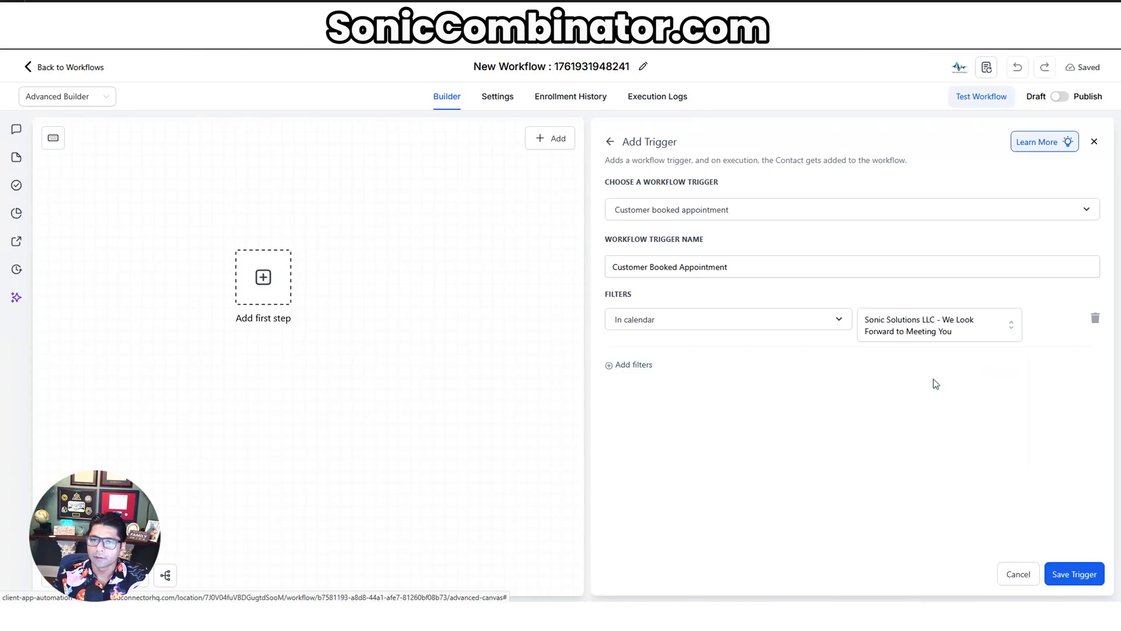
click(1075, 574)
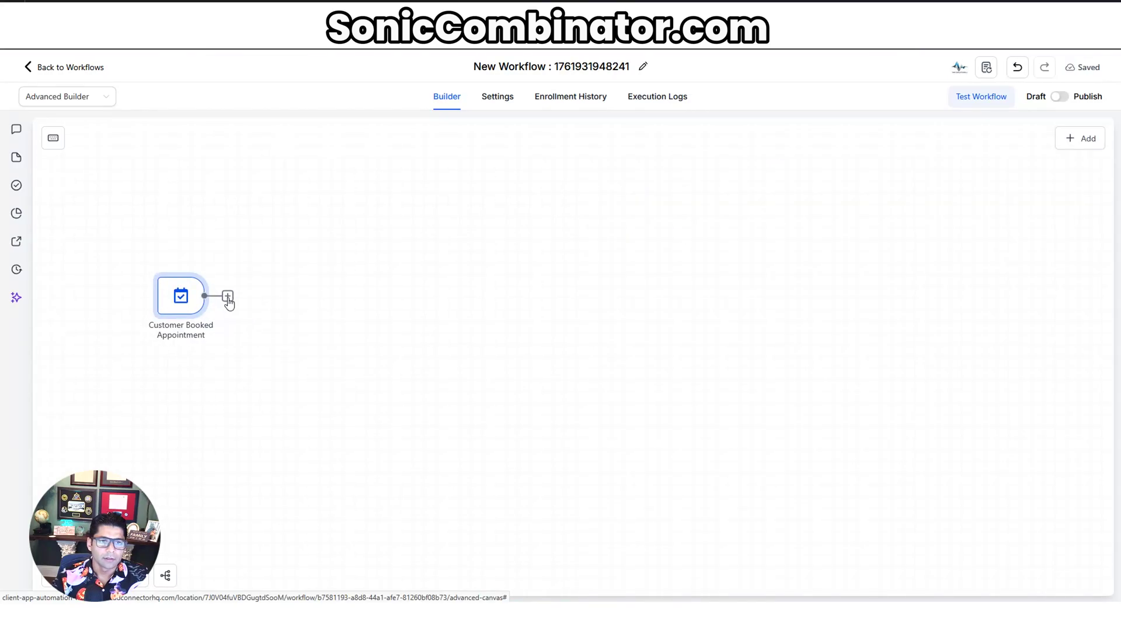
Step: Add an Add Contact Tag action after the trigger that applies the "new lead" tag, and save it
click(228, 298)
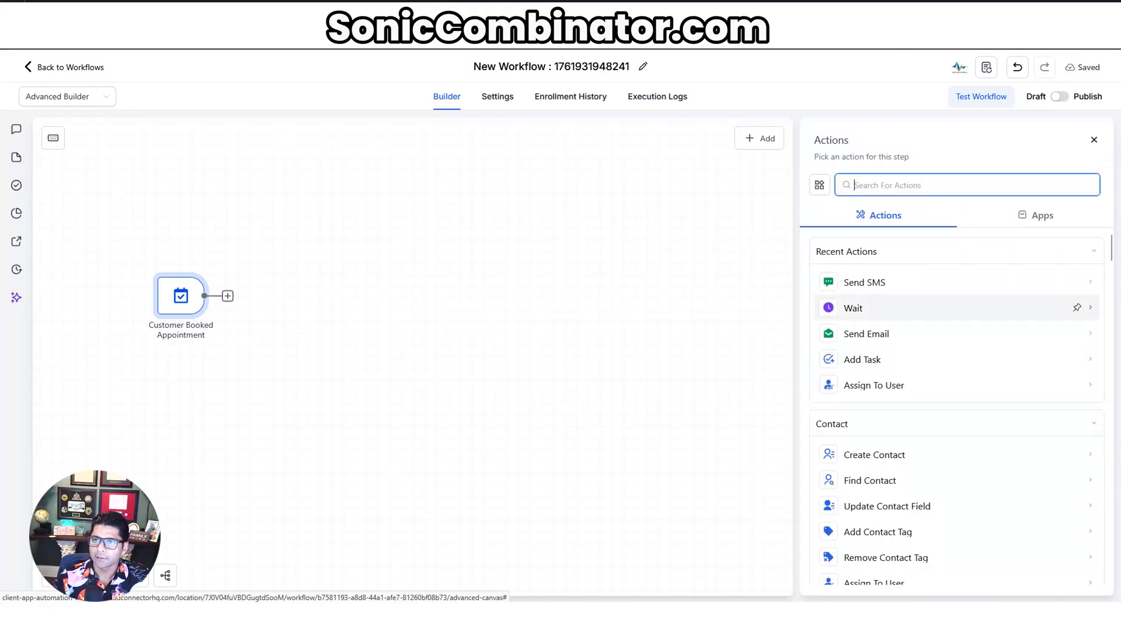
text(tag)
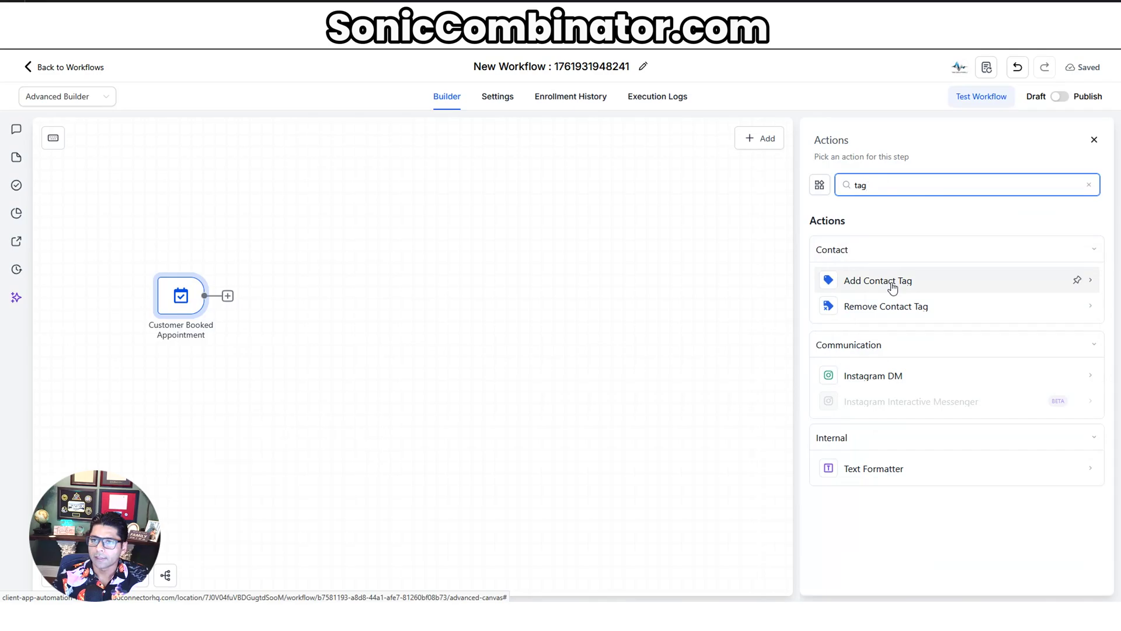
click(893, 285)
click(928, 264)
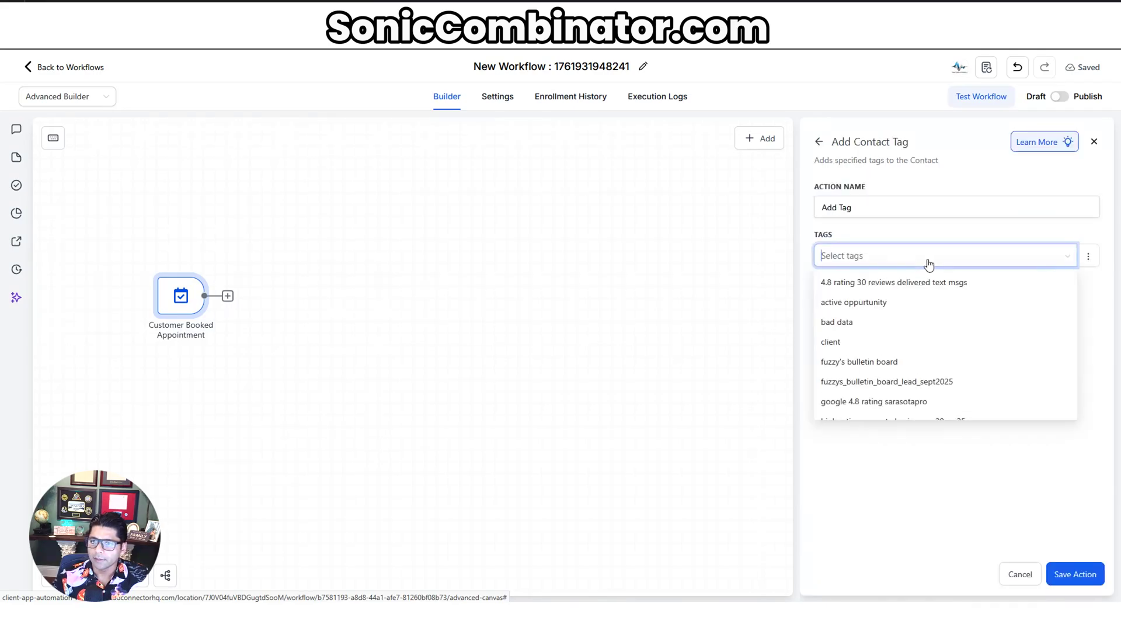
scroll(938, 343, down, 6)
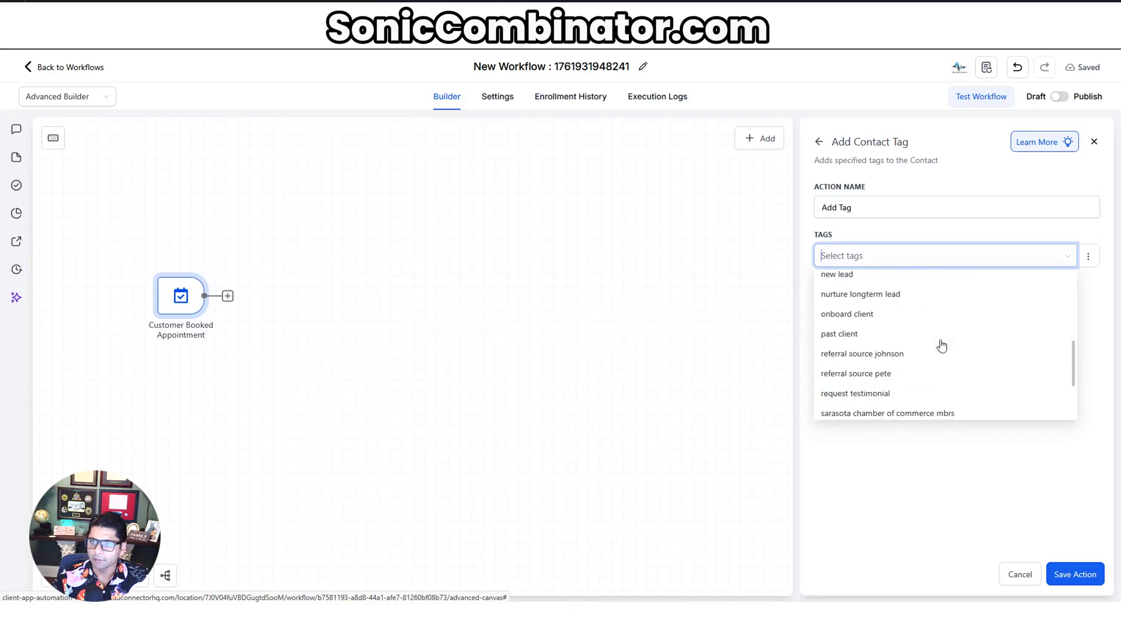
click(853, 275)
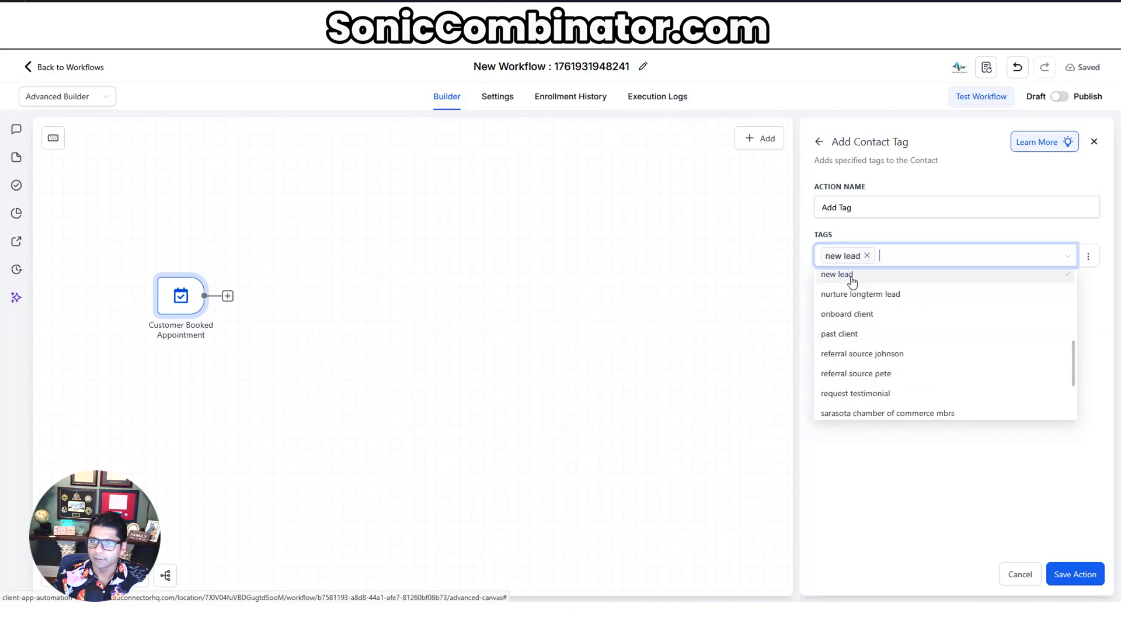
click(863, 530)
click(1087, 577)
Step: Add a Find Opportunity action after the tag action, matching Pipeline Is Sonic Solutions Pipeline, and save it
click(498, 392)
scroll(425, 398, right, 3)
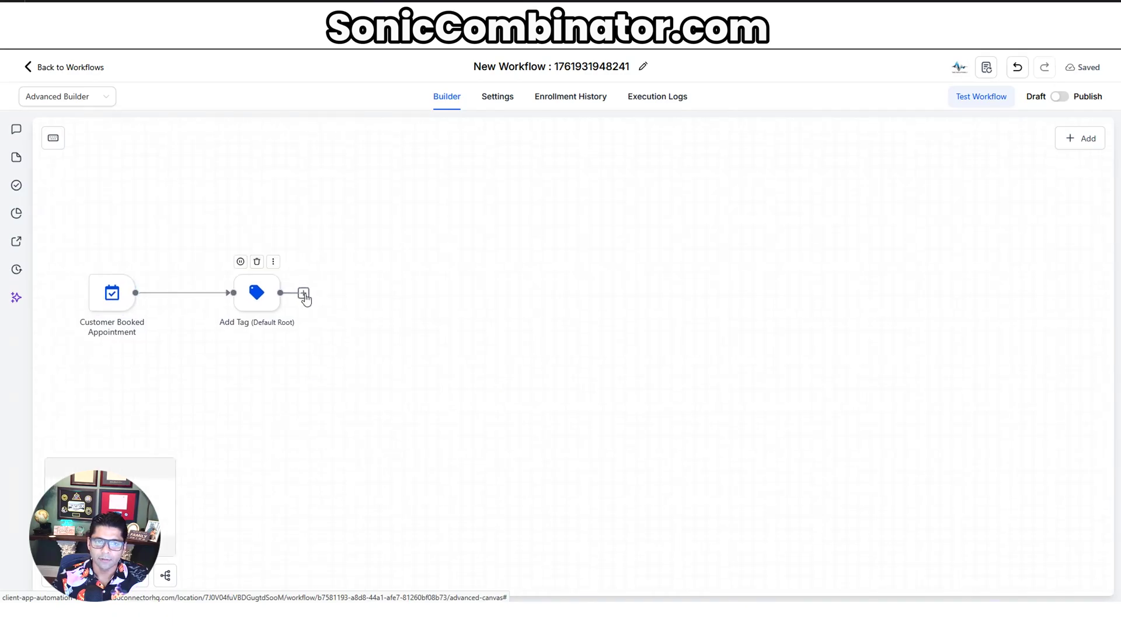
click(303, 294)
text(opp)
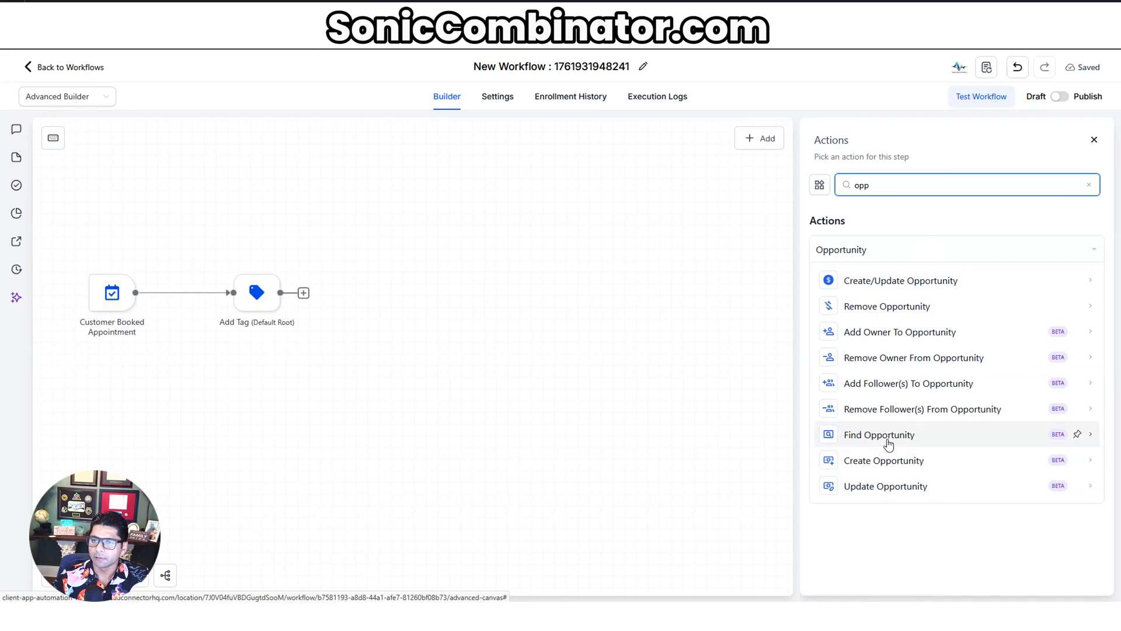
click(880, 435)
click(845, 294)
click(847, 310)
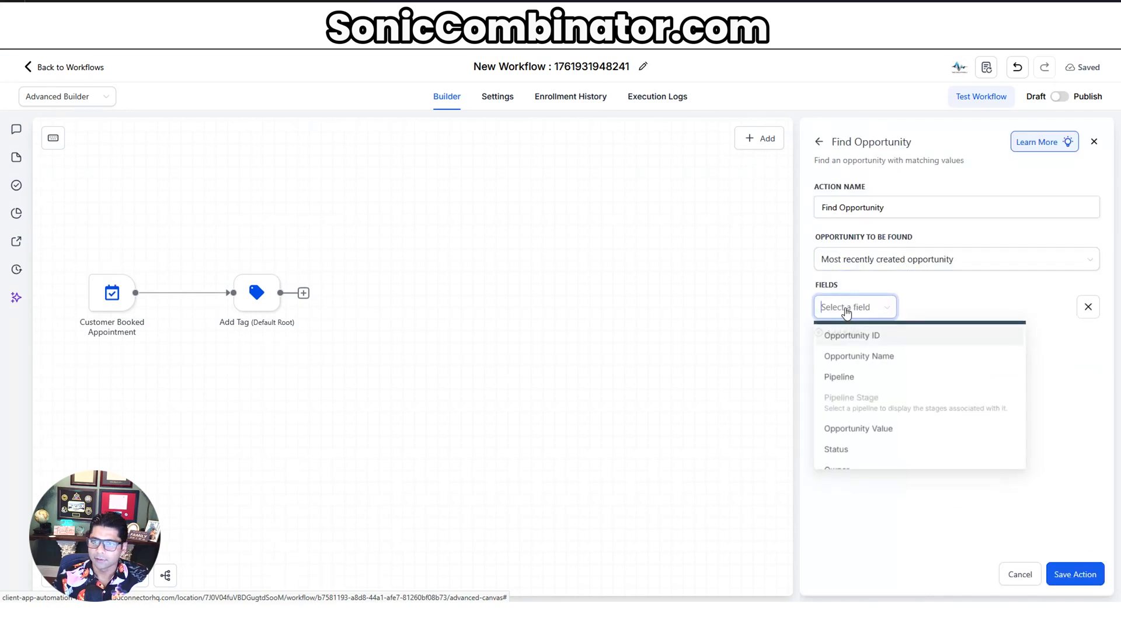
click(858, 379)
click(941, 308)
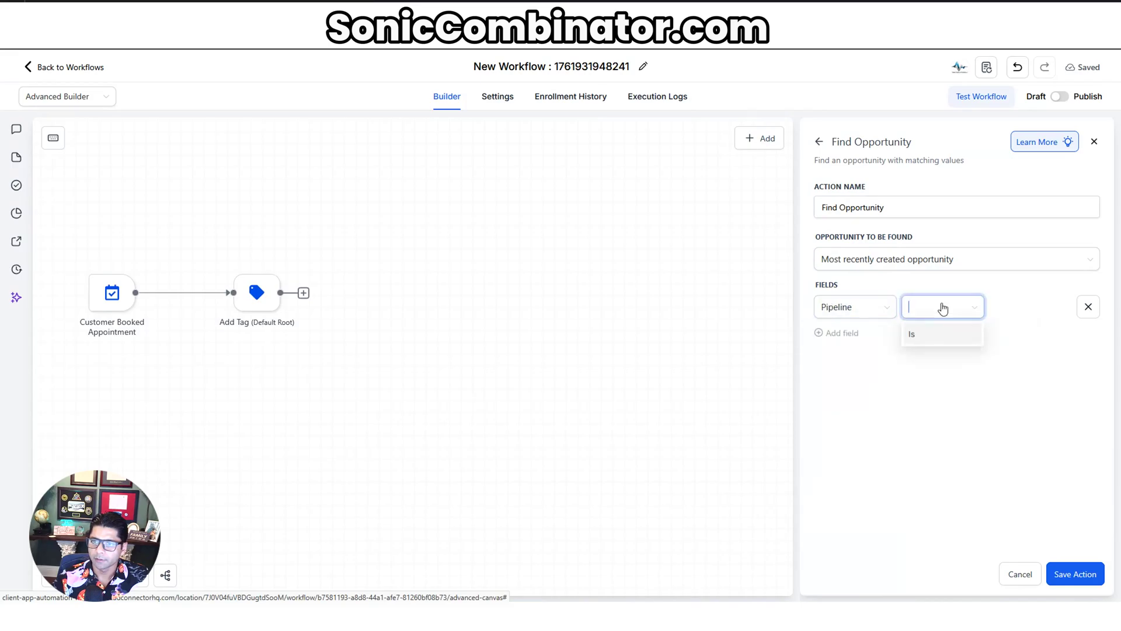
click(936, 339)
click(1043, 309)
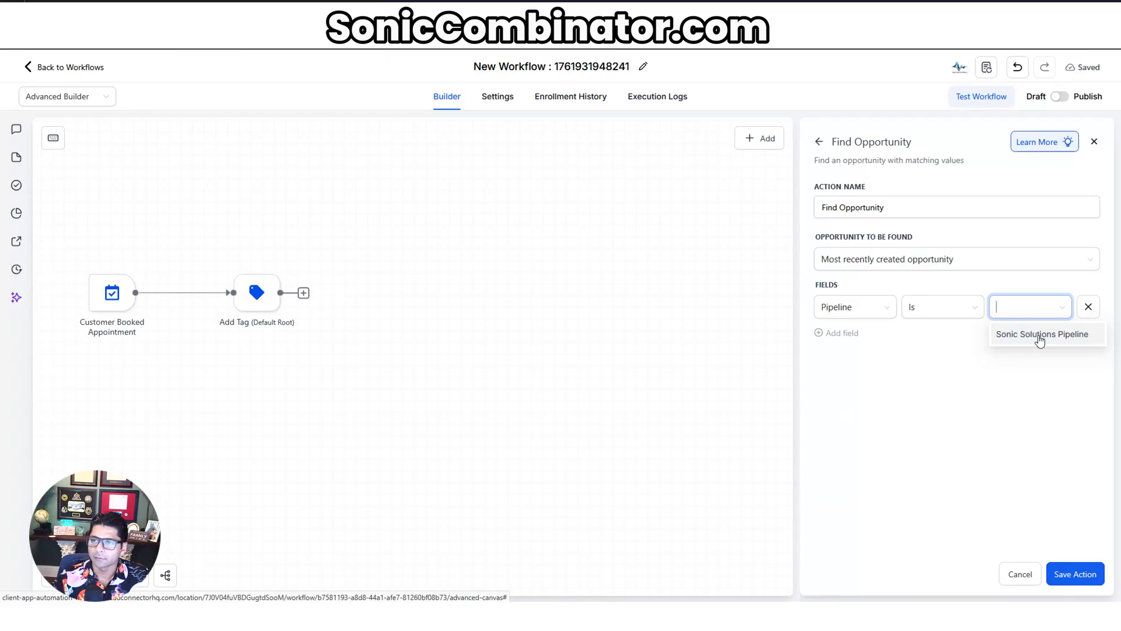
click(1041, 337)
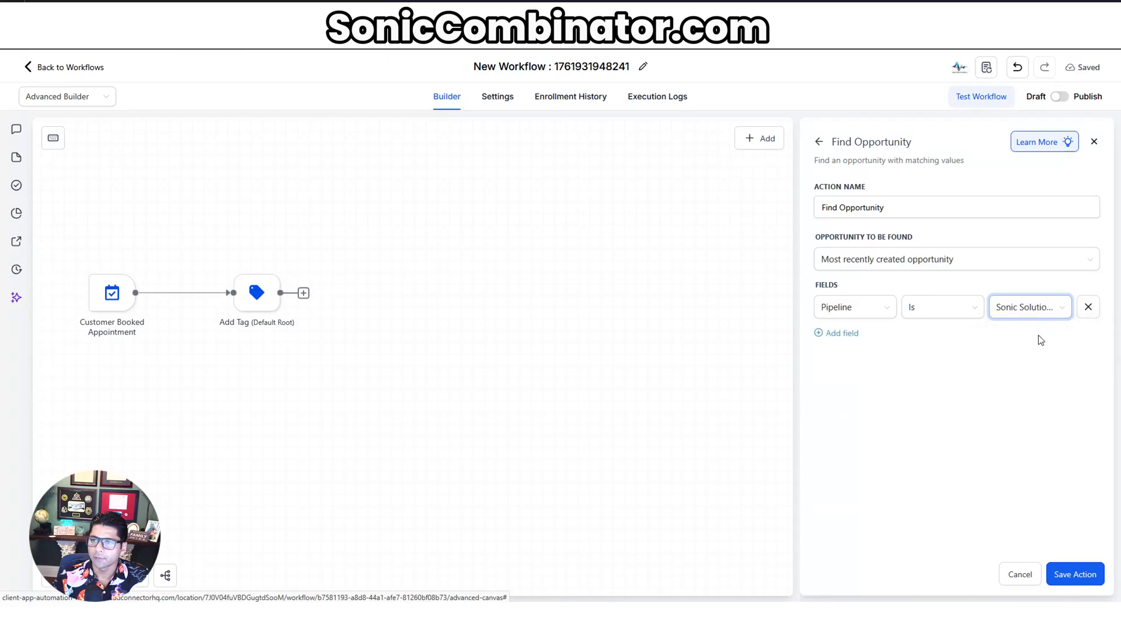
click(1077, 574)
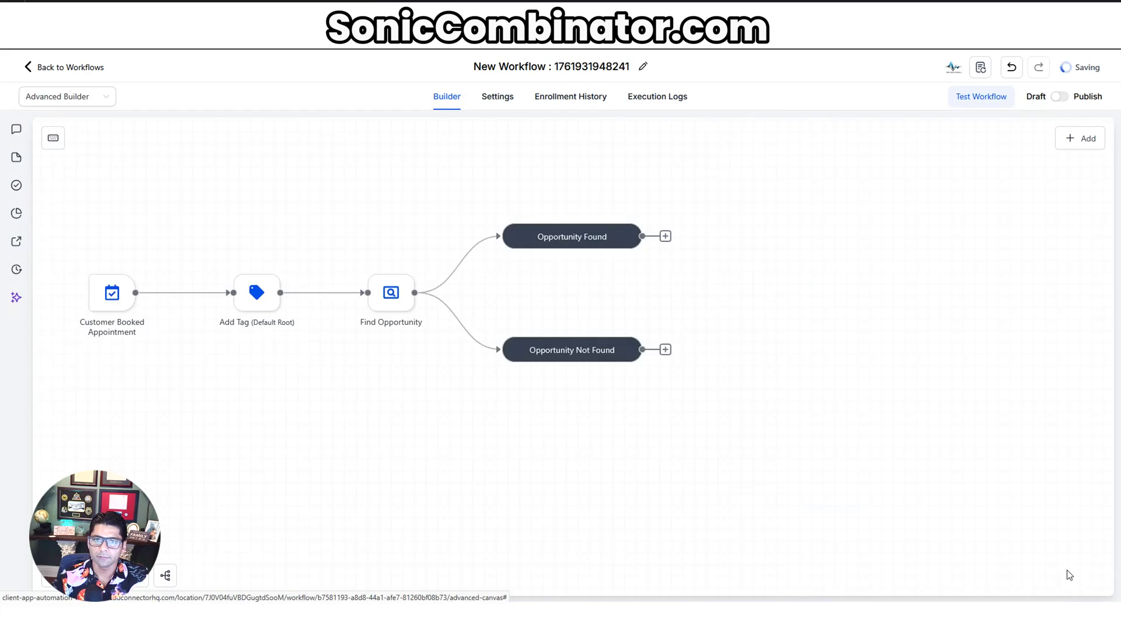
Step: Add an Opportunity Name field to the Update Opportunity action
mouse_move(321, 324)
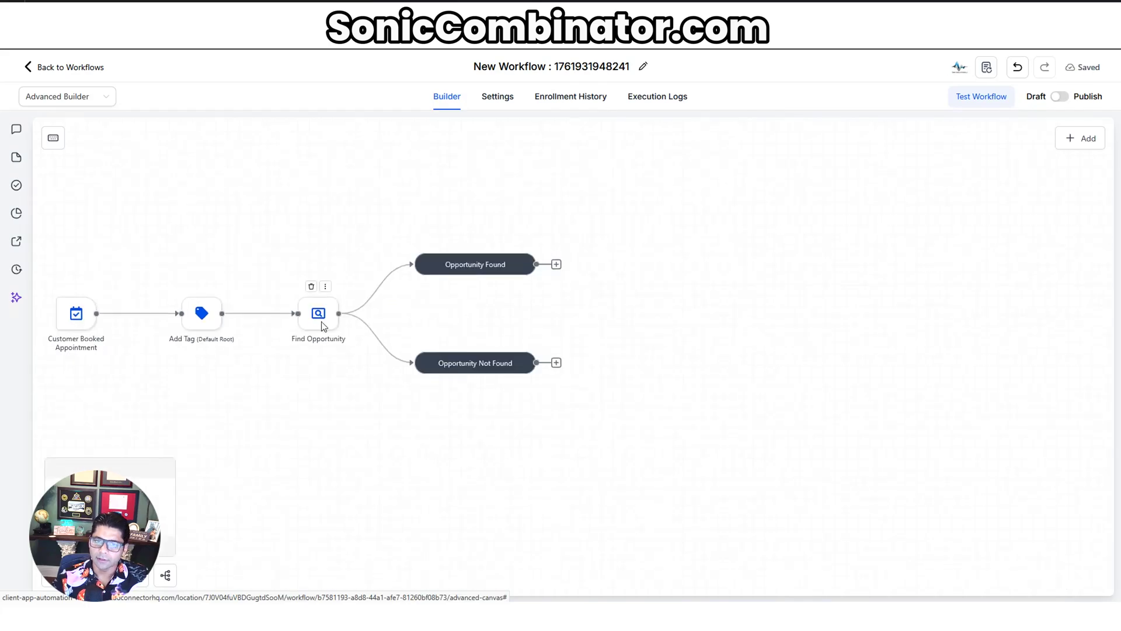
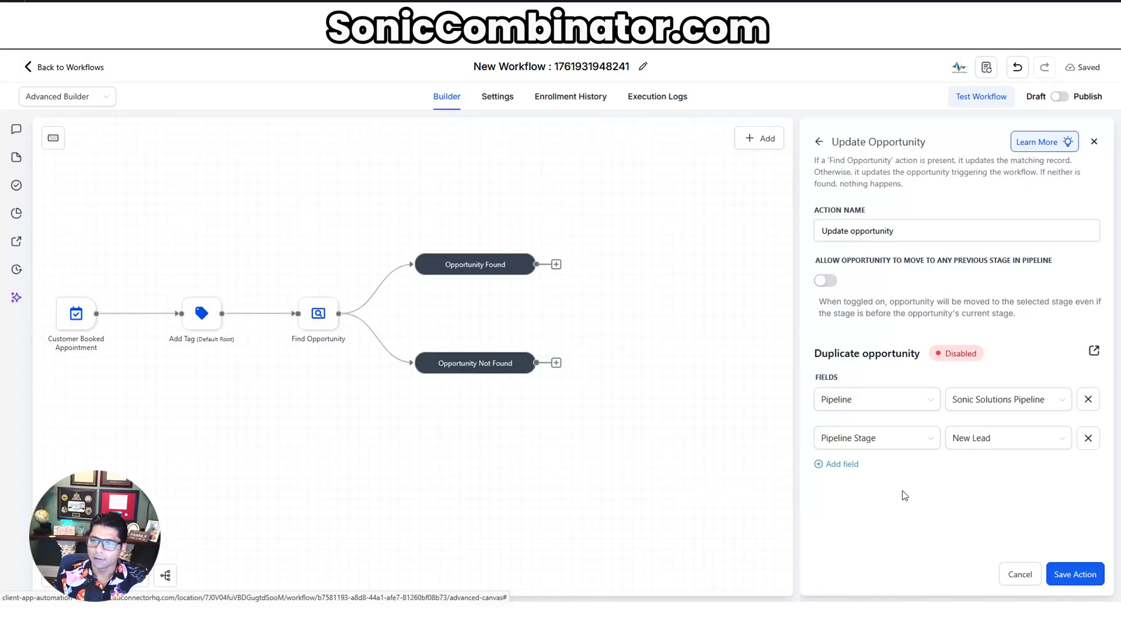
click(845, 463)
click(858, 478)
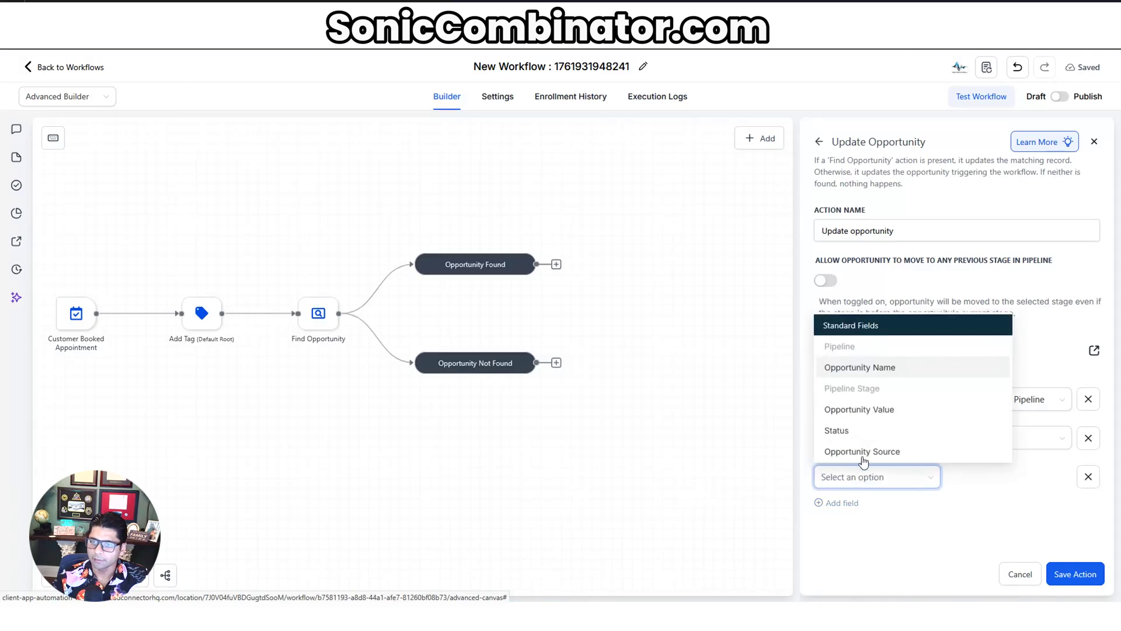
click(884, 368)
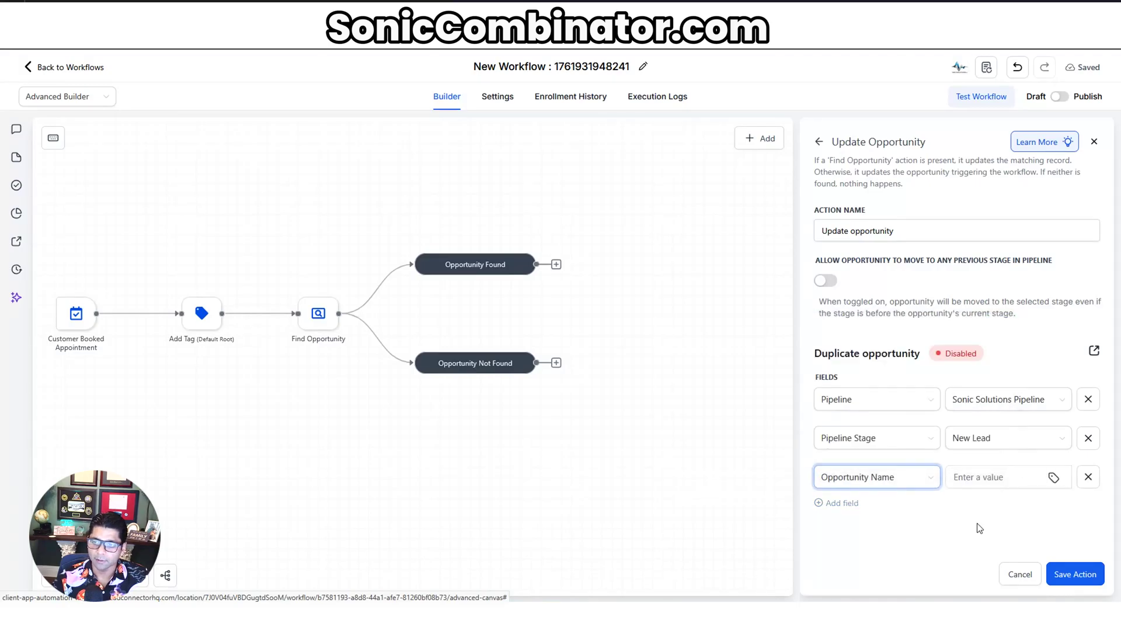
Step: Fill the Opportunity Name value with the user's full name placeholder, {{user.name}}
click(991, 477)
click(1055, 478)
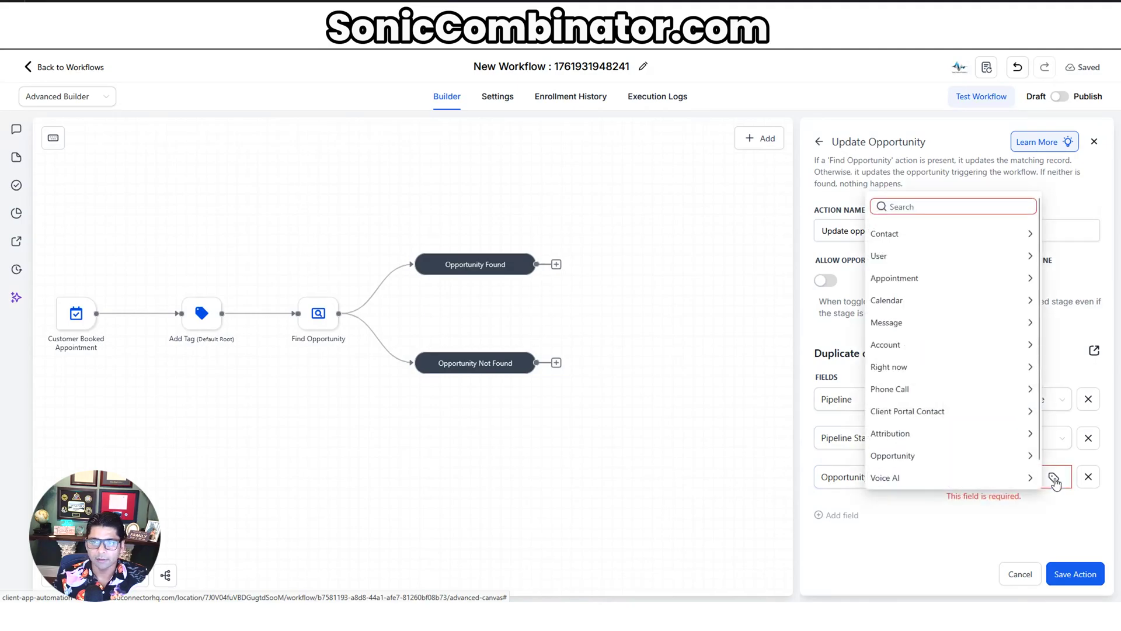
click(931, 256)
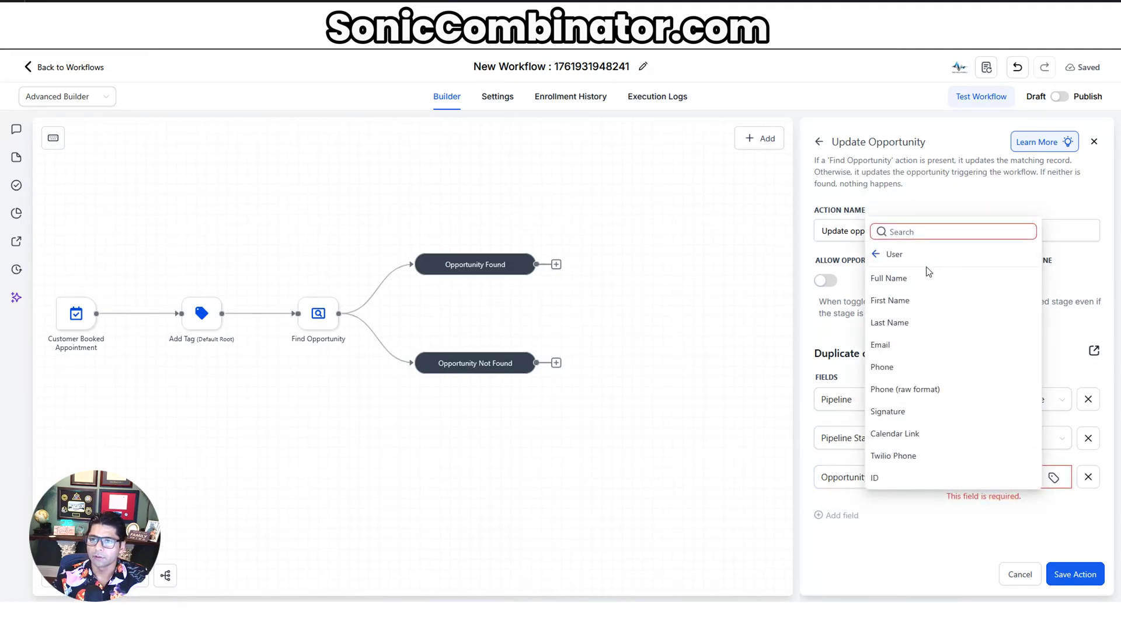
click(920, 280)
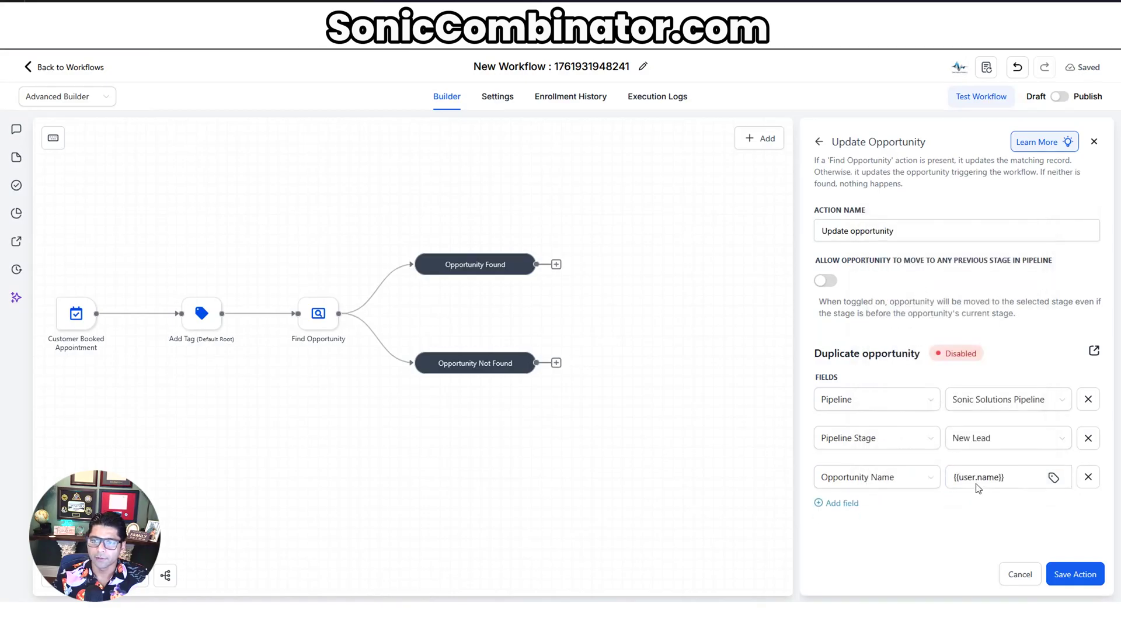
Step: Replace the Opportunity Name value with the contact's Full Name placeholder, a hyphen and the contact's Phone placeholder
click(1054, 478)
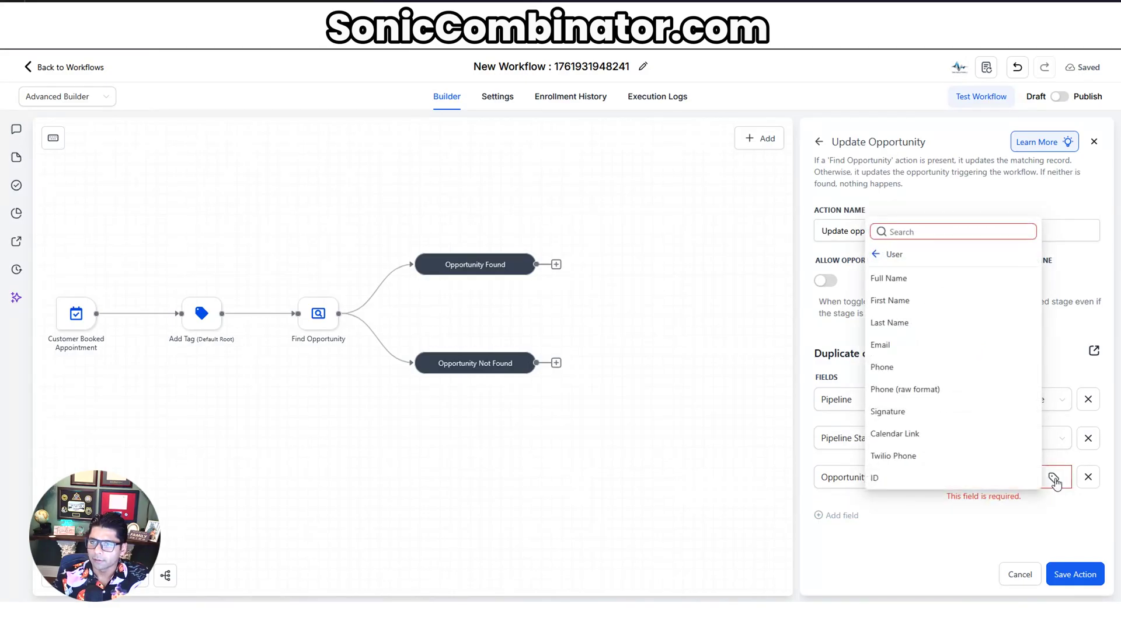
click(888, 256)
click(894, 252)
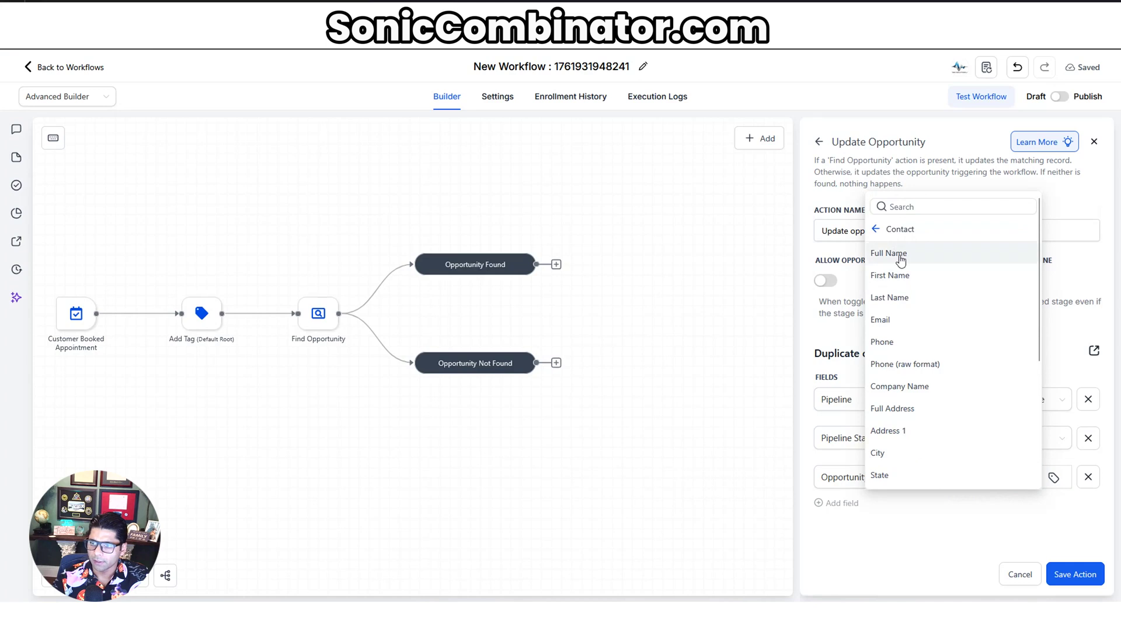
click(893, 253)
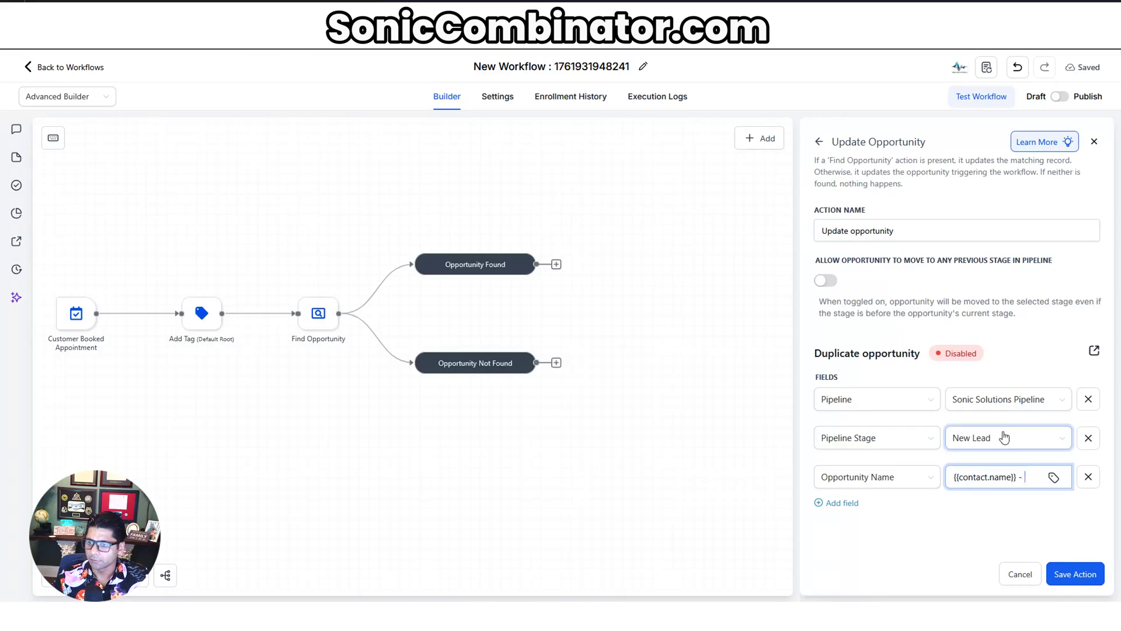
click(1054, 478)
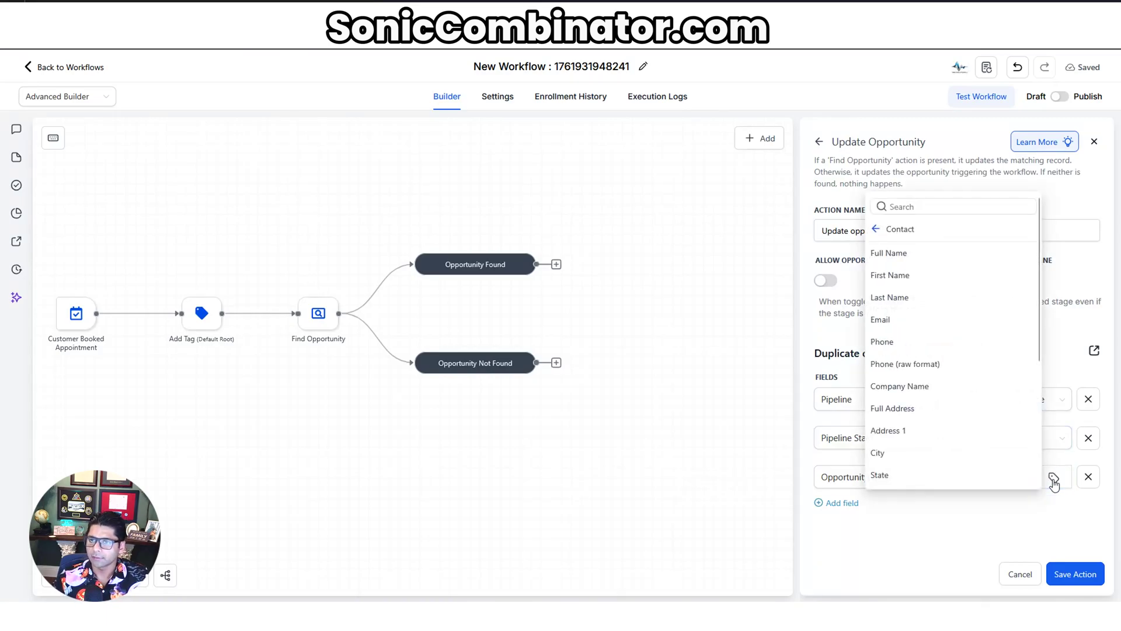
click(938, 343)
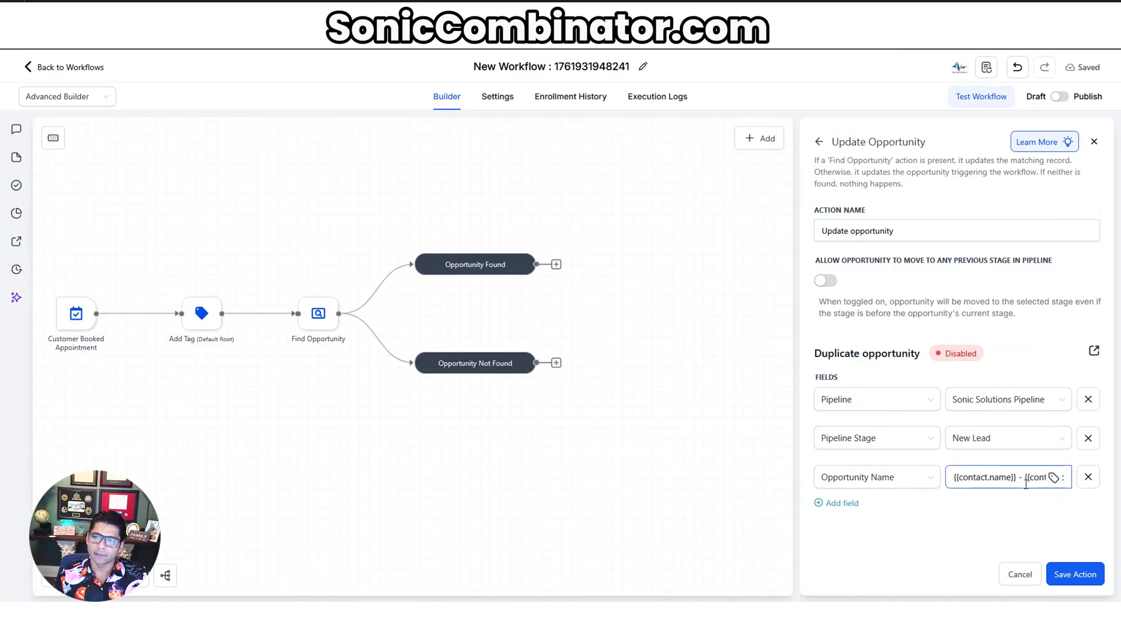
Step: Save the Update Opportunity action and copy it from the Opportunity Found branch
click(1038, 496)
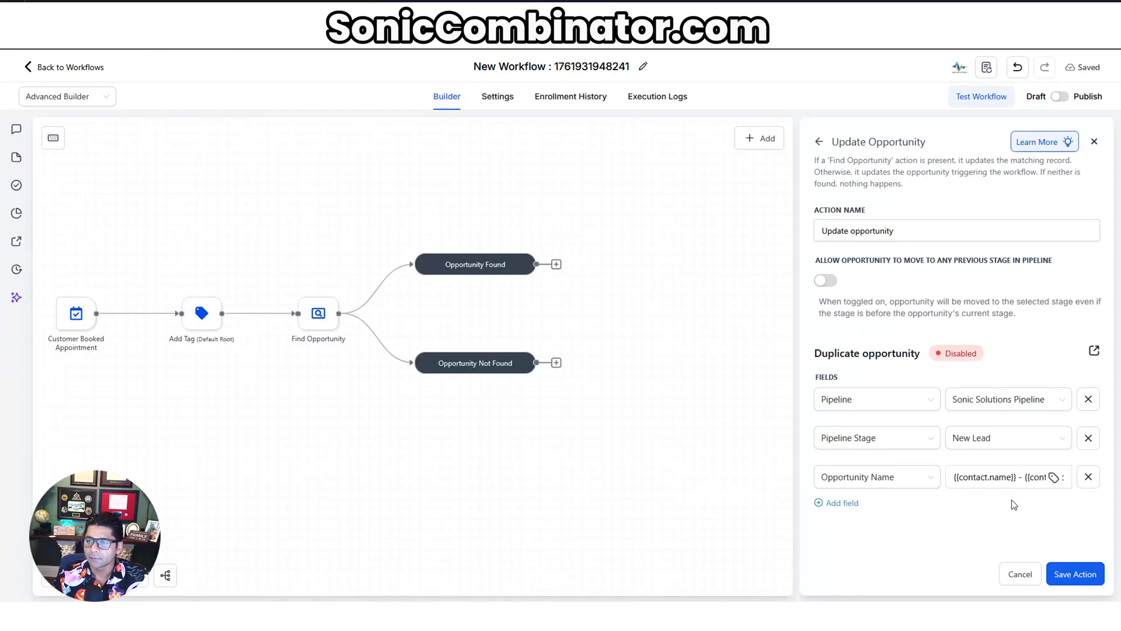
click(1082, 577)
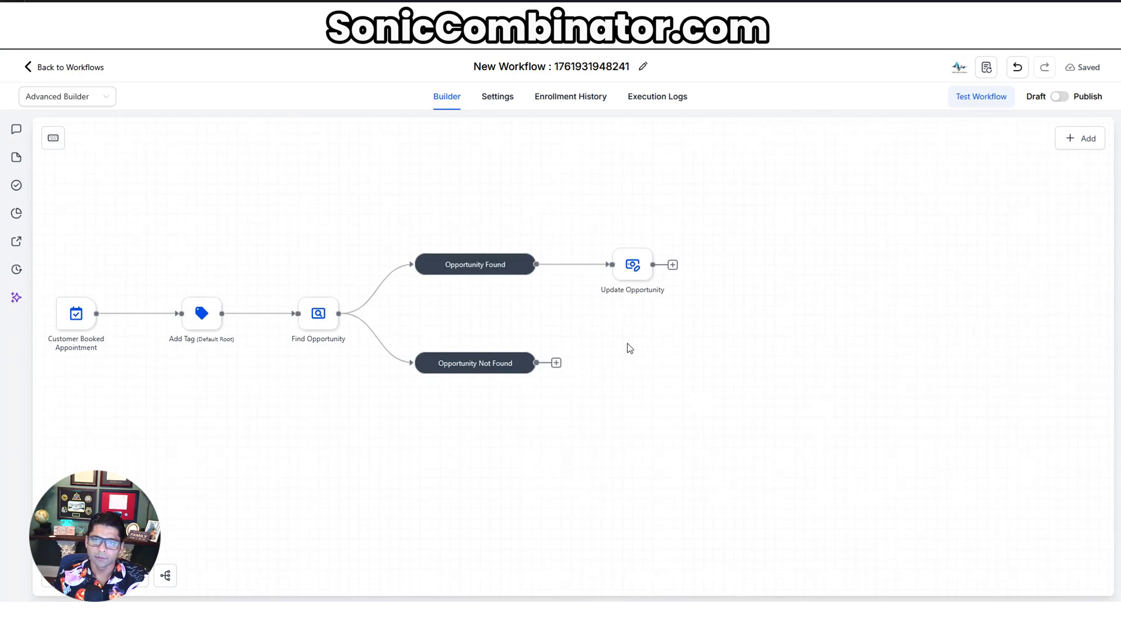
right_click(646, 278)
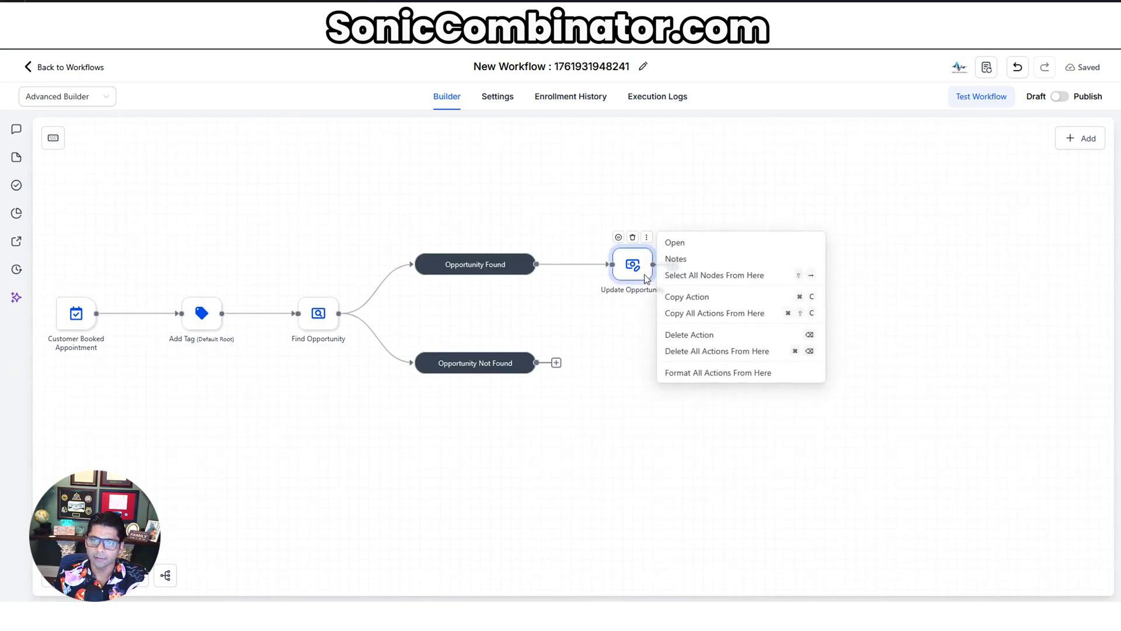
click(693, 299)
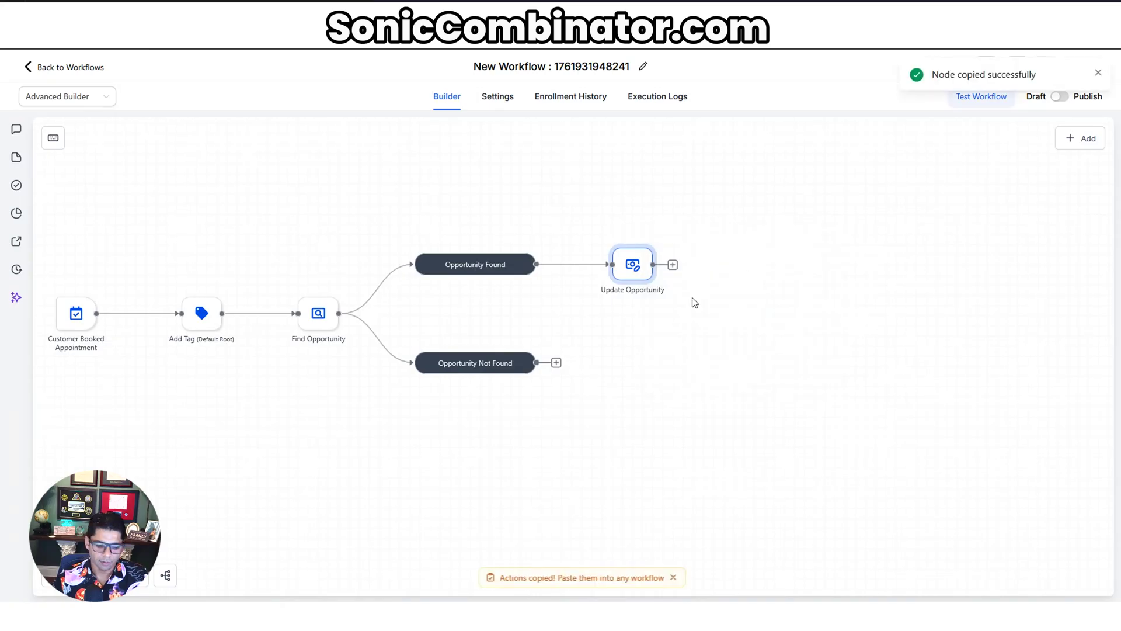
Step: Paste the copied Update Opportunity action, connect it to the Opportunity Not Found branch and save it
key(ctrl+v)
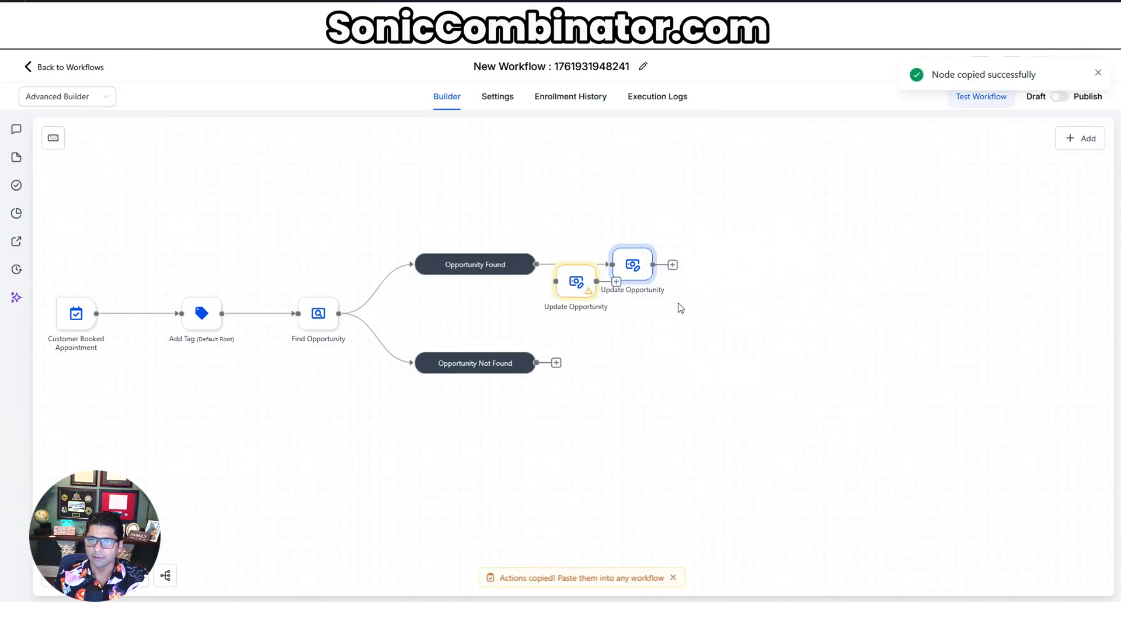
mouse_move(578, 289)
mouse_down()
mouse_move(640, 380)
mouse_move(640, 369)
mouse_up()
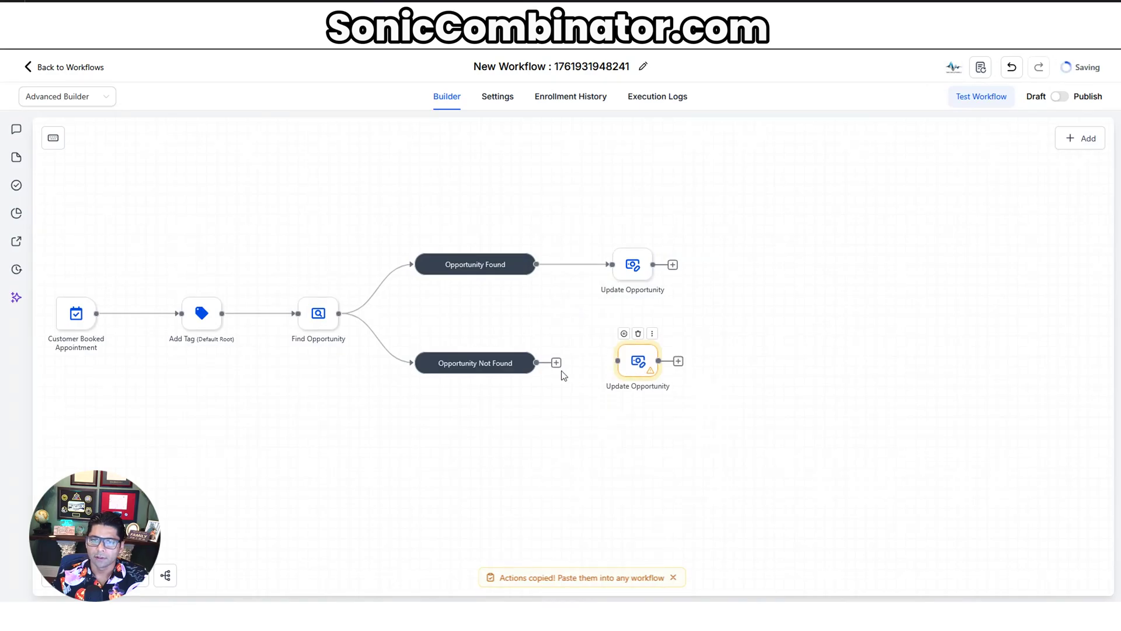
drag(559, 367, 614, 364)
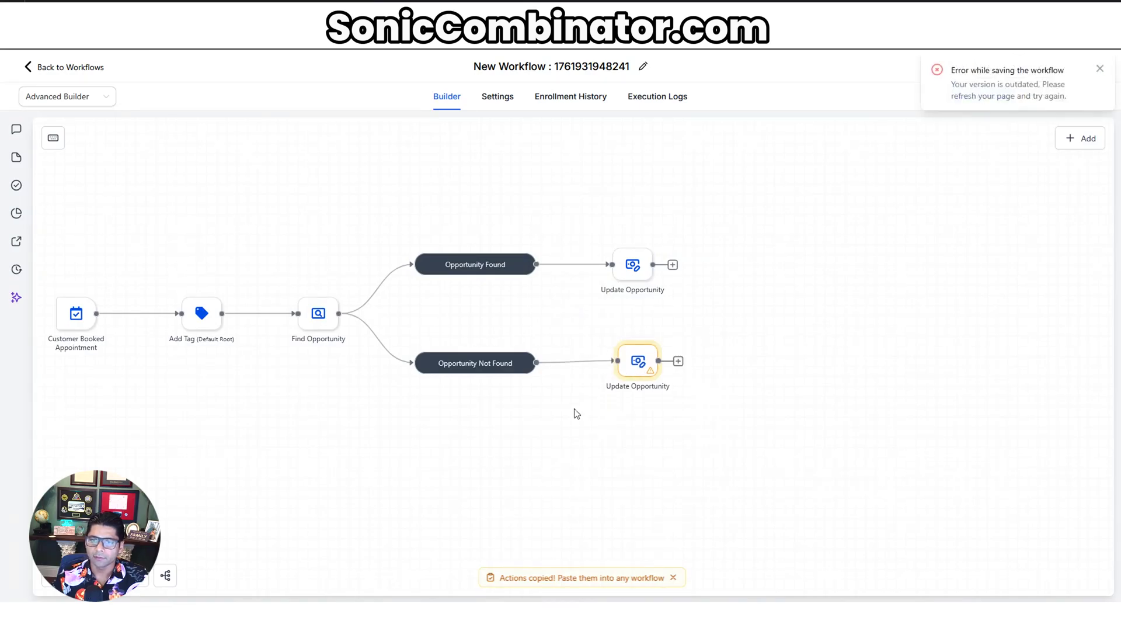
click(623, 372)
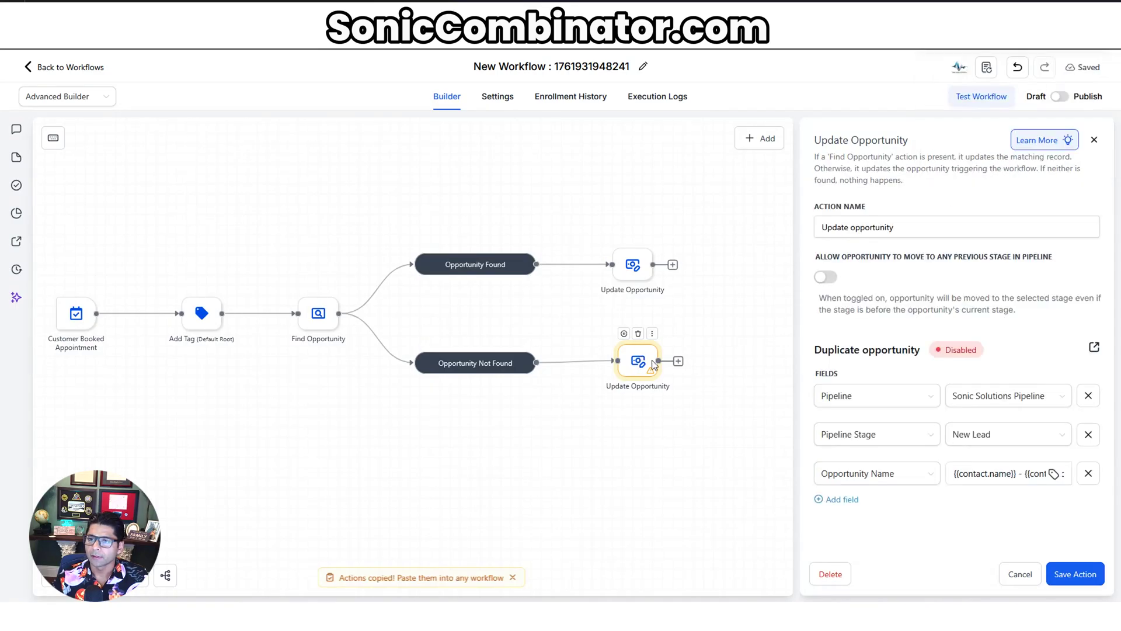
click(1090, 576)
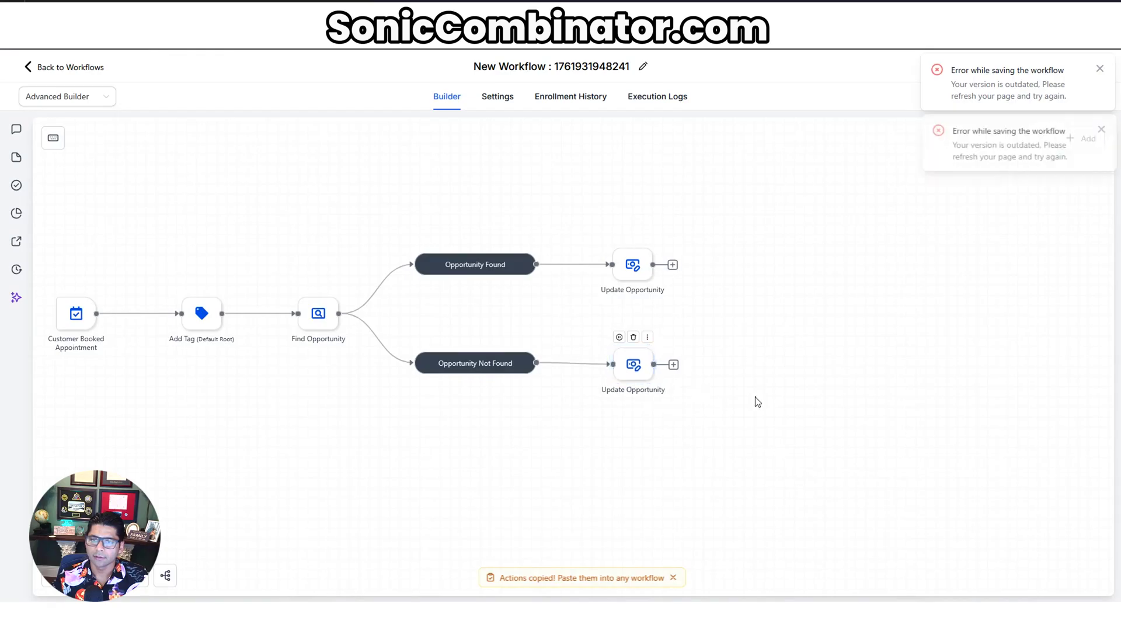
Step: Add an Assign To User action after Update Opportunity on the Opportunity Found branch
scroll(756, 401, right, 5)
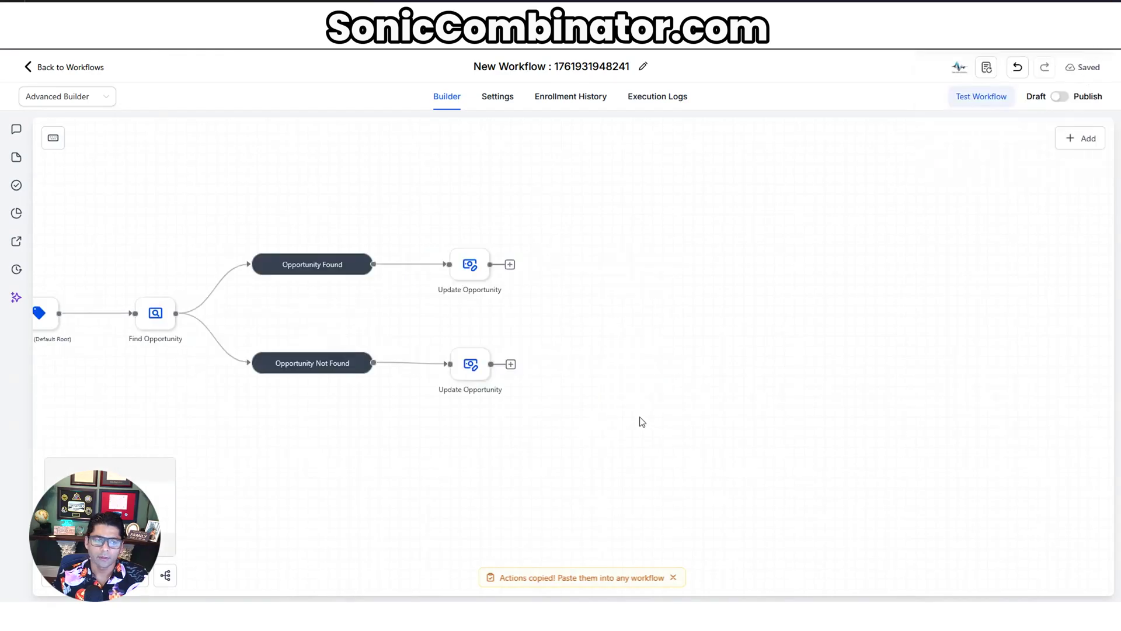
click(509, 266)
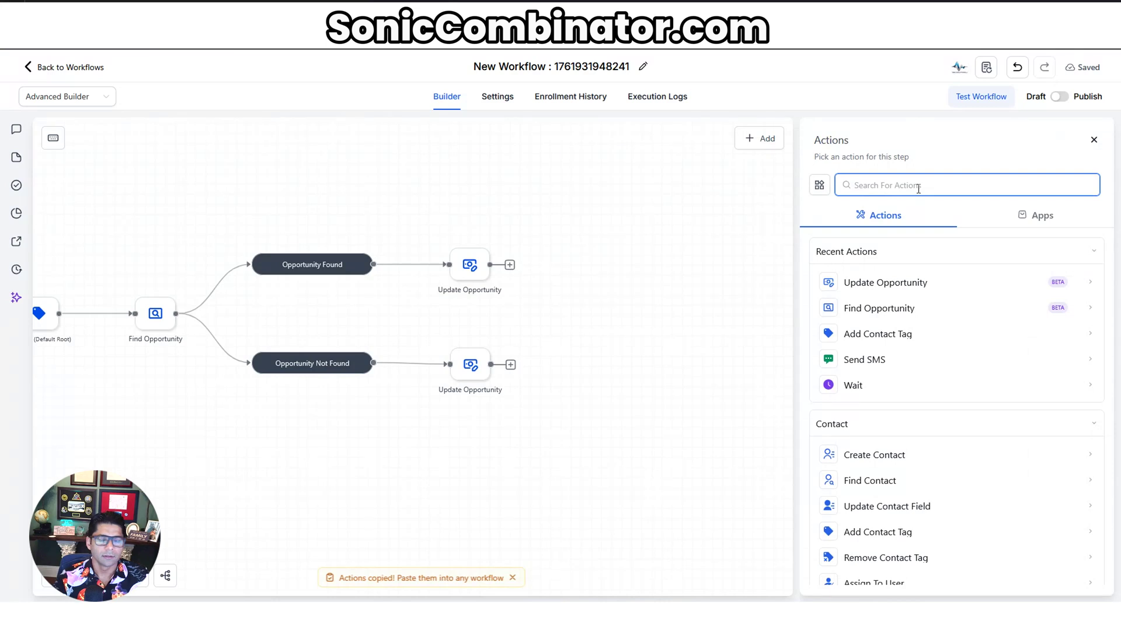
text(assi)
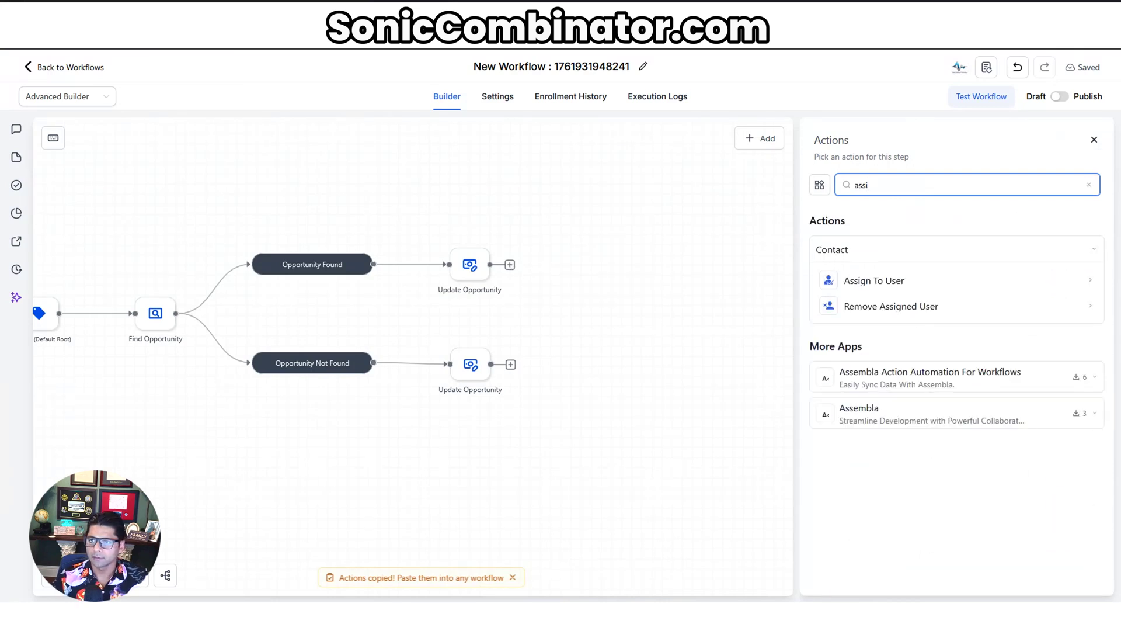
click(895, 281)
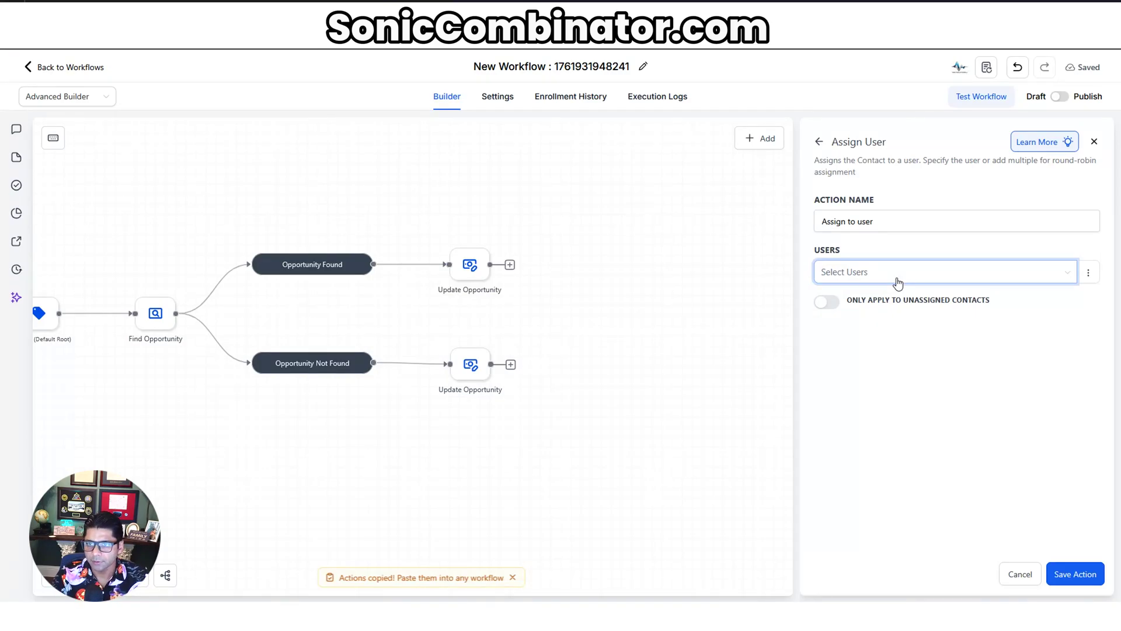
Step: Assign the contact to the Sonic Test user, apply it only to unassigned contacts, and save the action
click(912, 283)
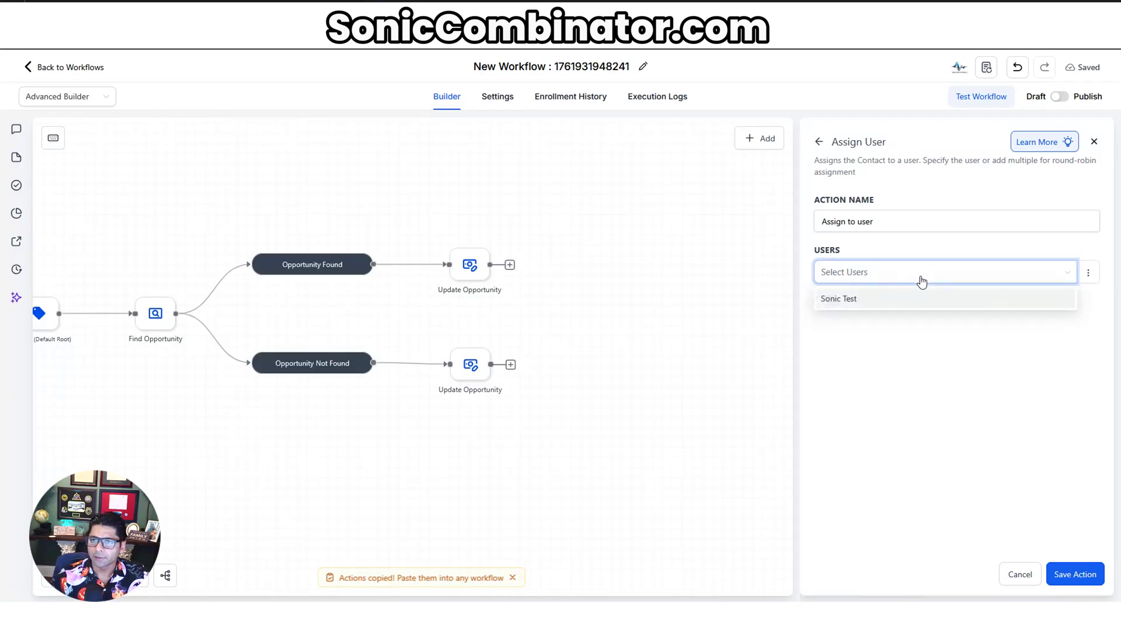
click(905, 307)
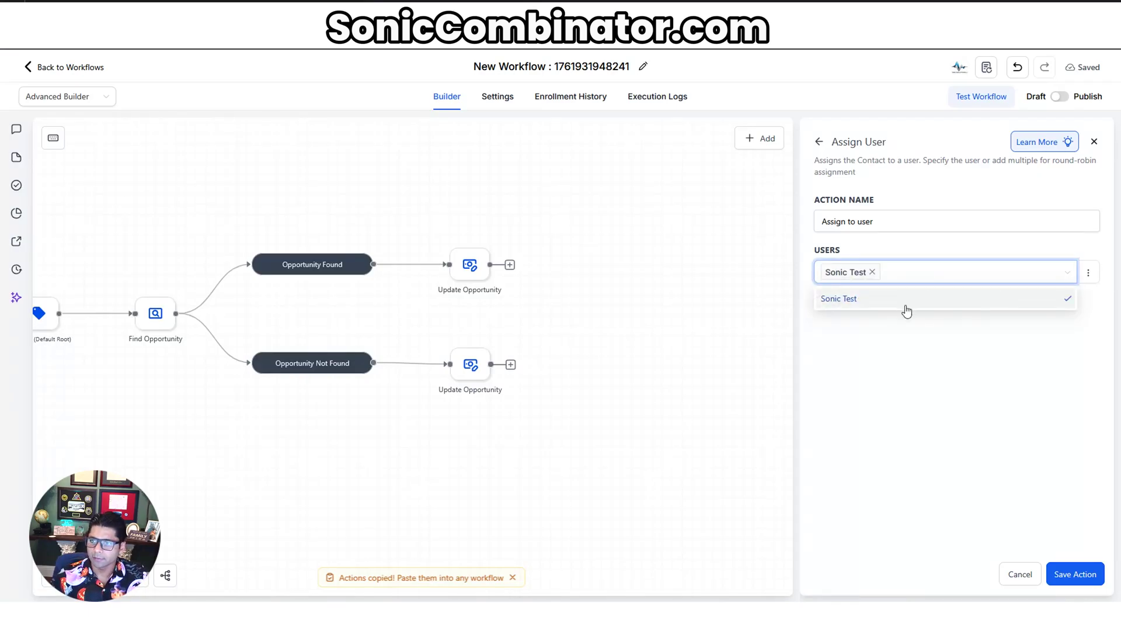
click(933, 372)
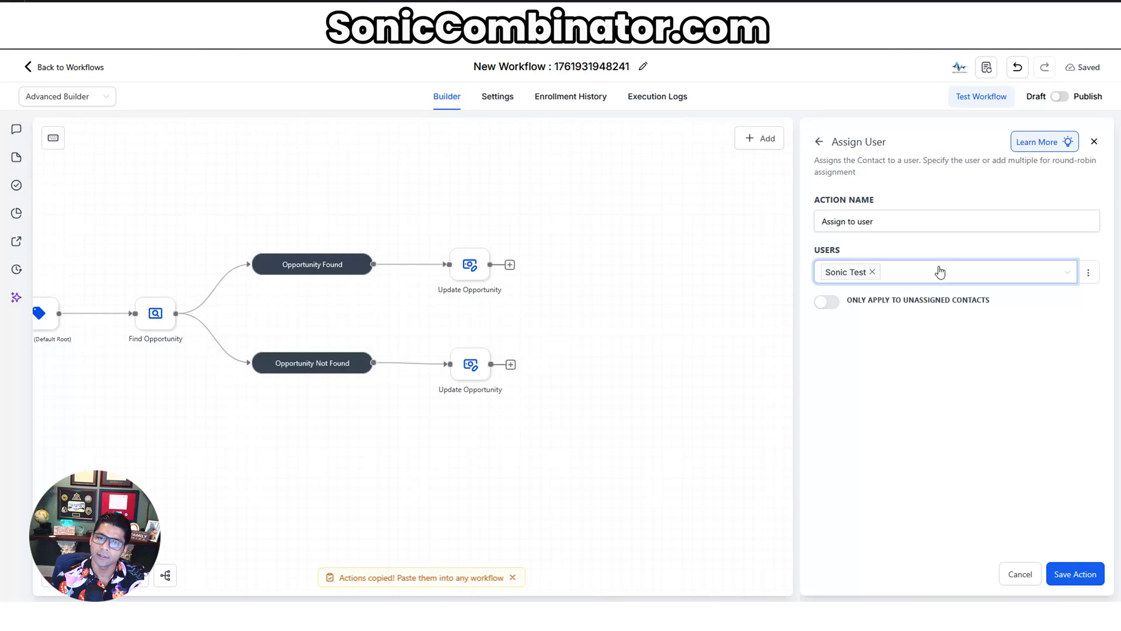
click(832, 308)
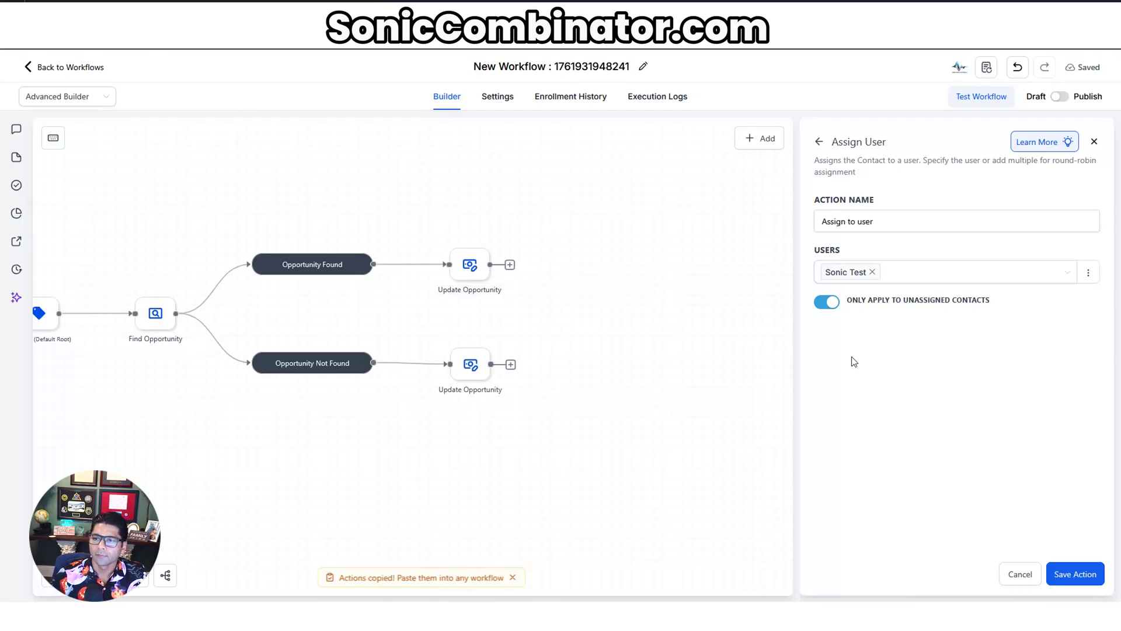
click(1084, 575)
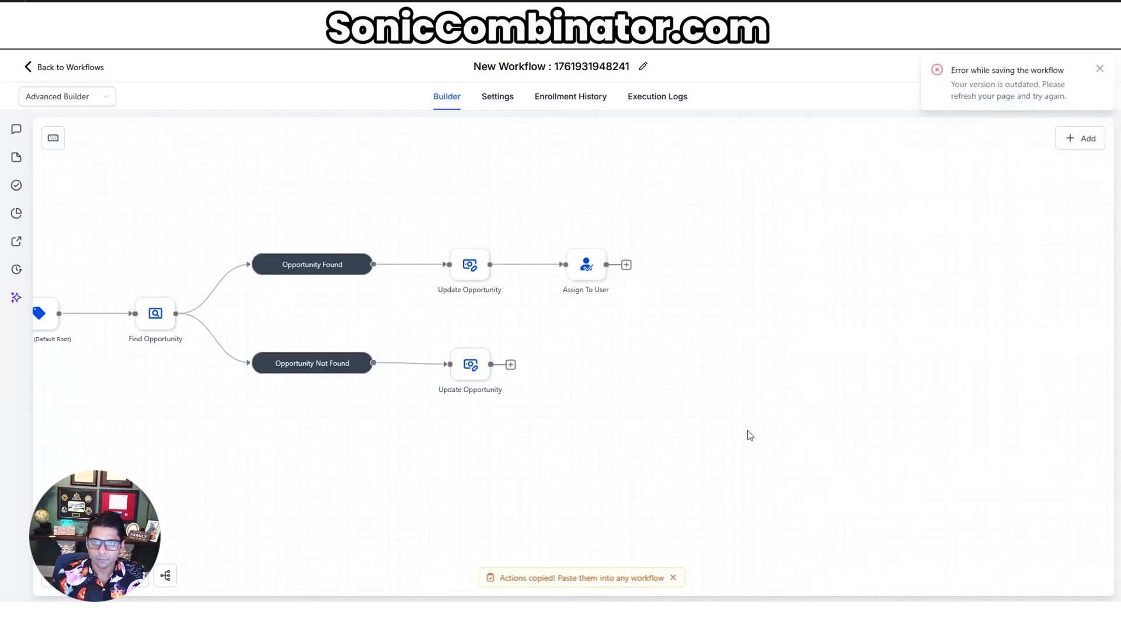
Step: Duplicate the Assign To User action, connect the copy after Update Opportunity on the Opportunity Not Found branch, and save it
click(599, 281)
key(ctrl+c)
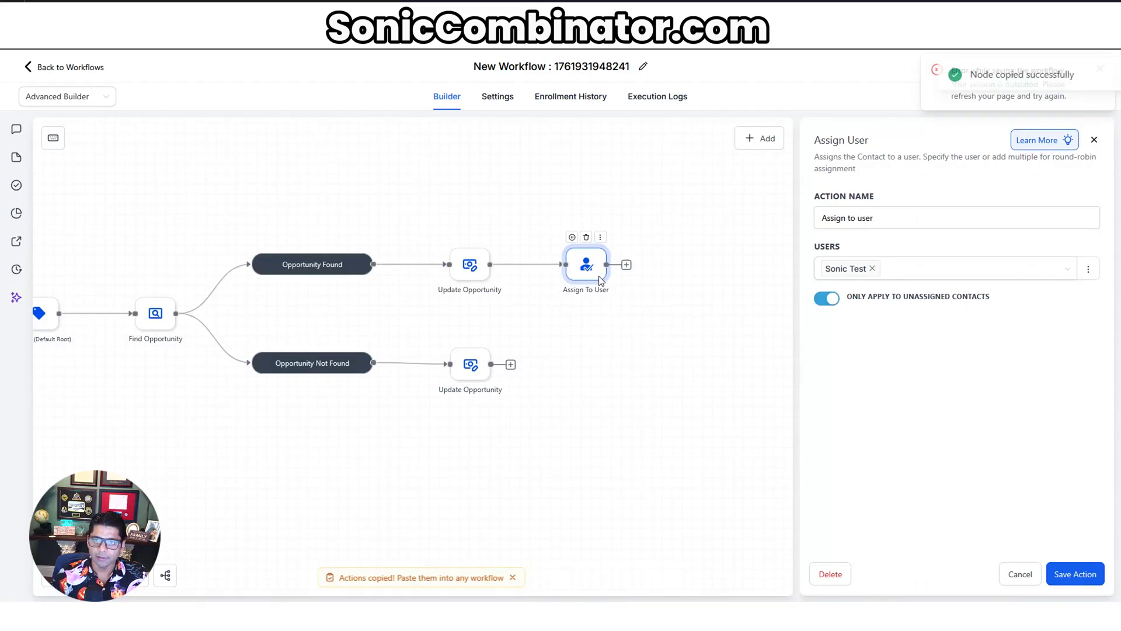
key(ctrl+v)
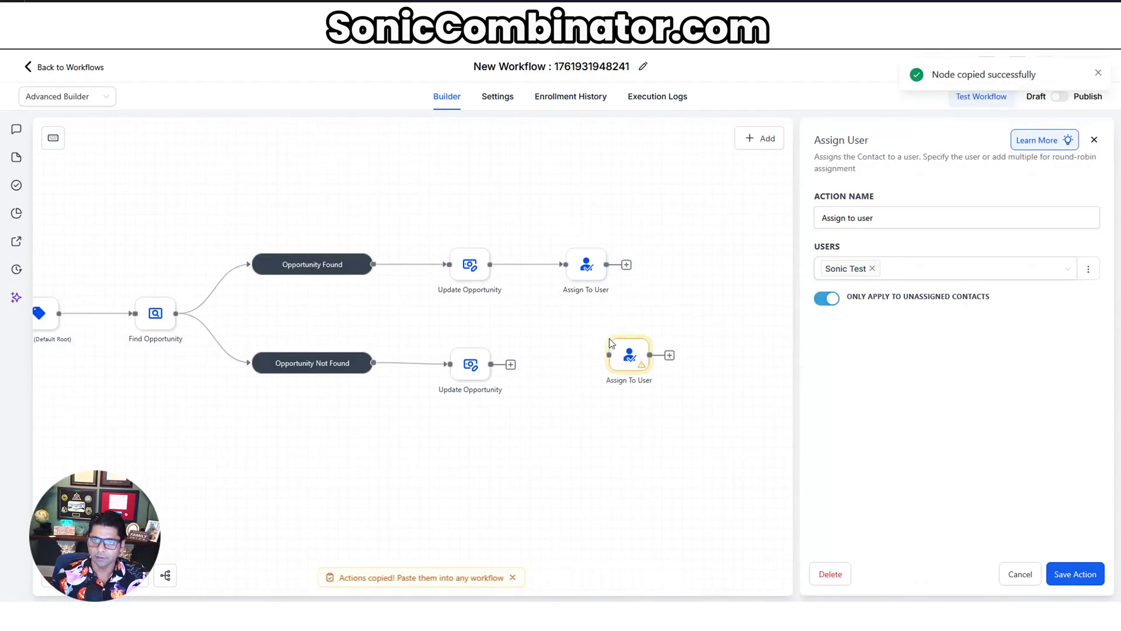
drag(512, 369, 629, 358)
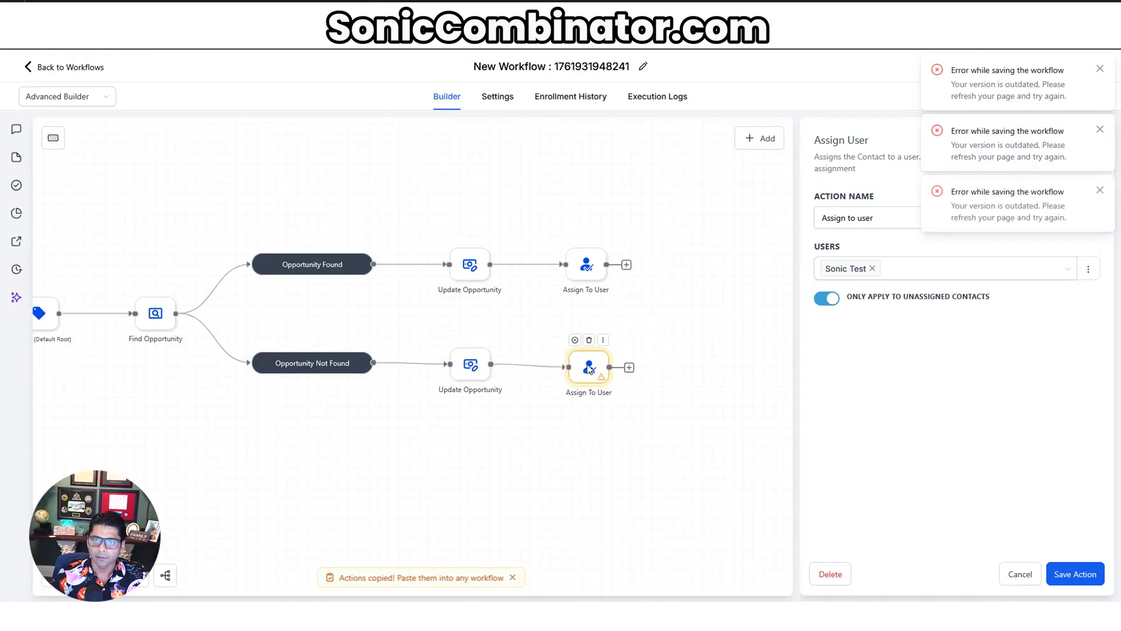
click(1073, 575)
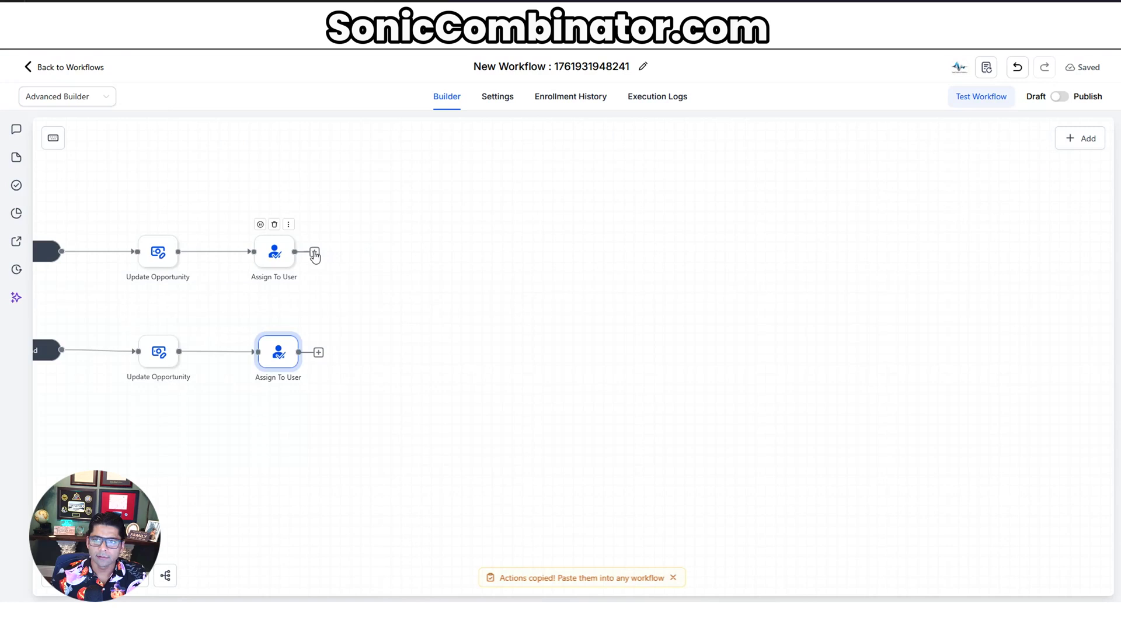
Step: Add an Add Task action after Assign To User on the Opportunity Found branch
click(315, 252)
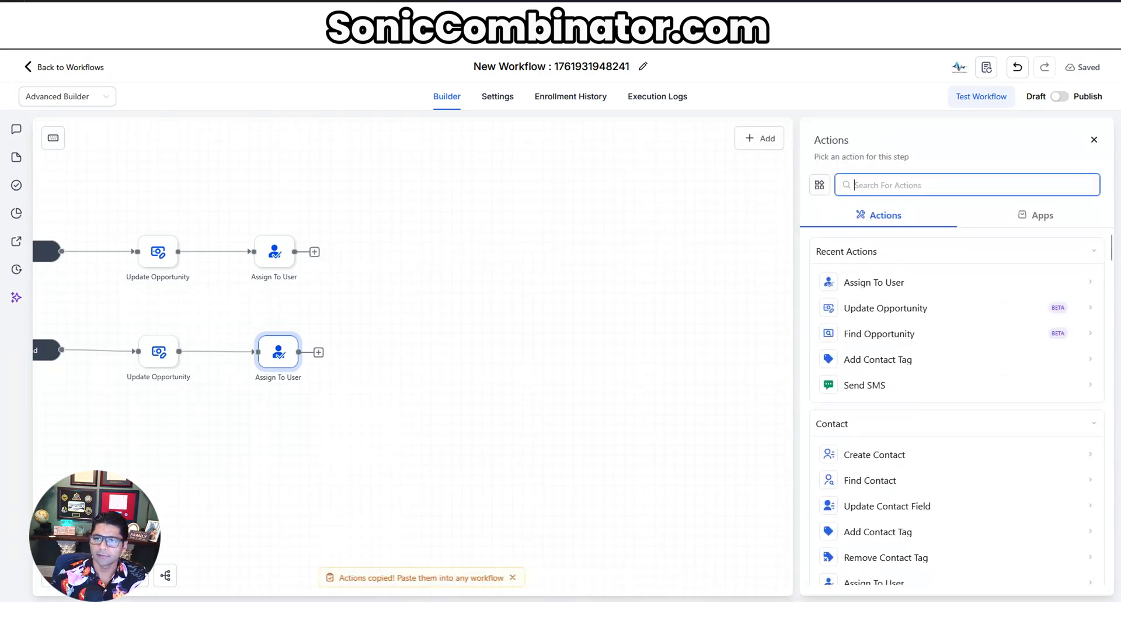
text(add)
click(870, 329)
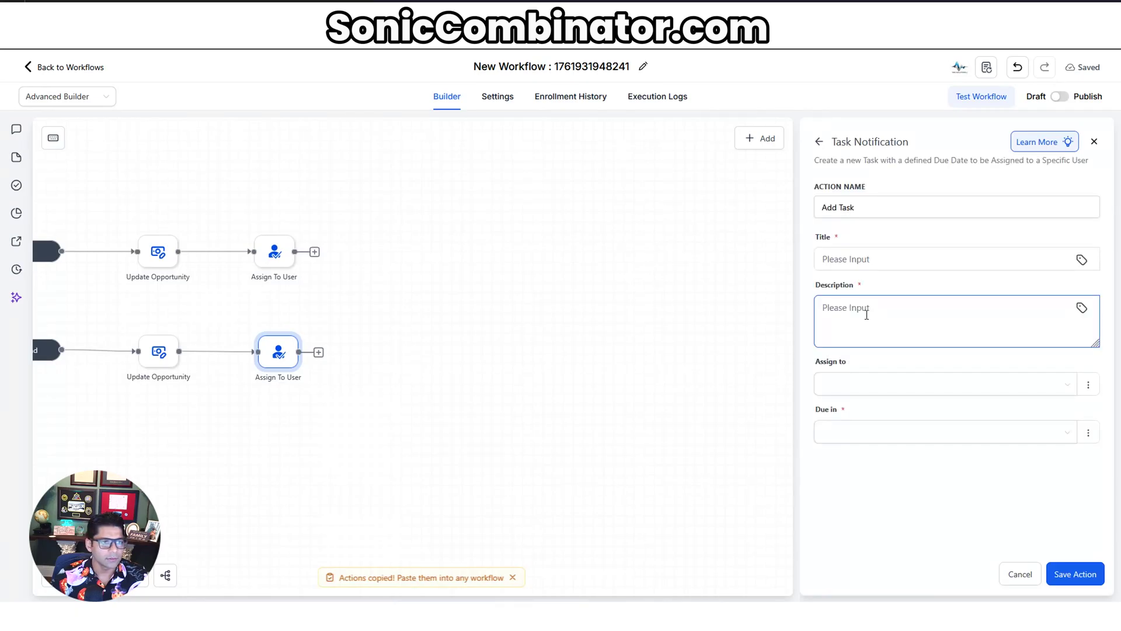
Step: Title the task "Reach Out to Lead" and describe it as "Contact the lead to establish rapport and schedule a meeting."
click(898, 259)
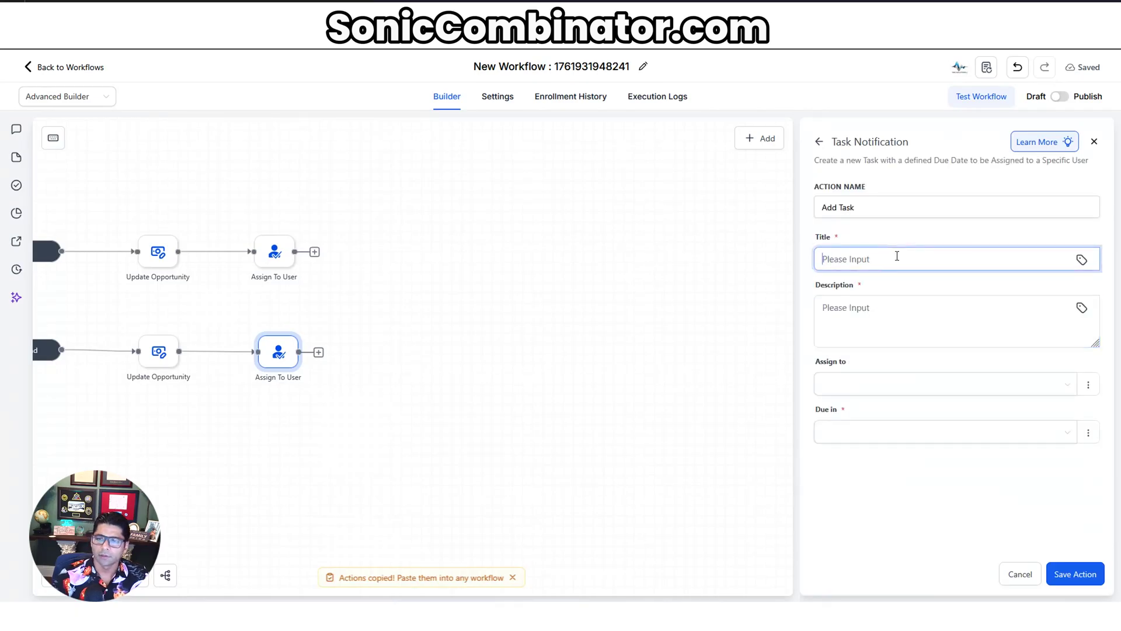
text(Reach Out )
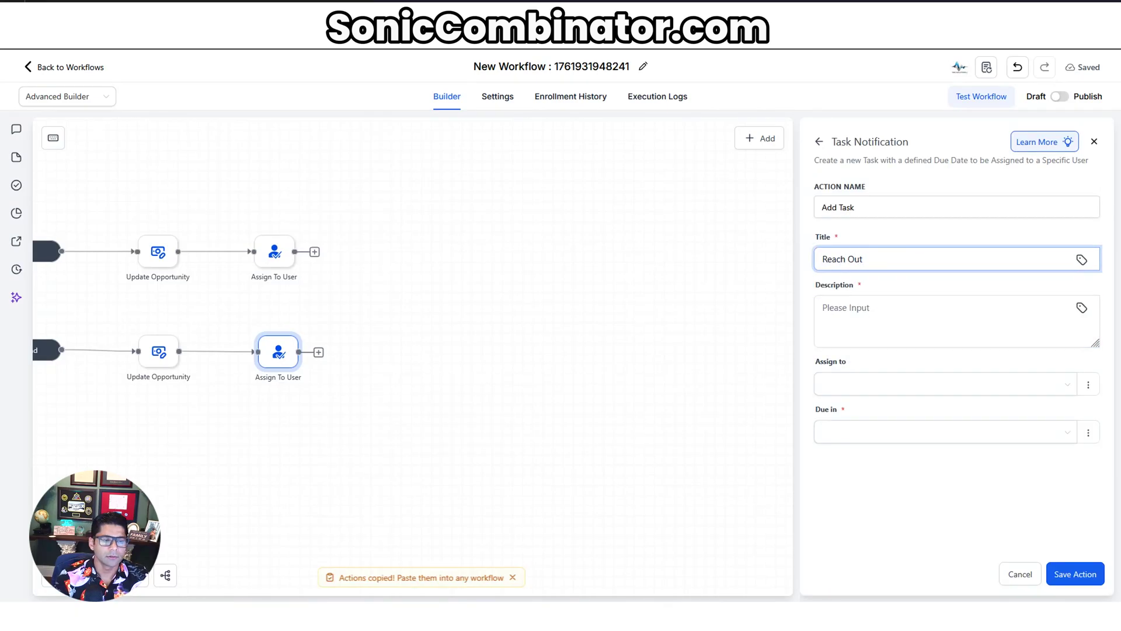
text(to Lead)
click(857, 316)
key(ctrl+v)
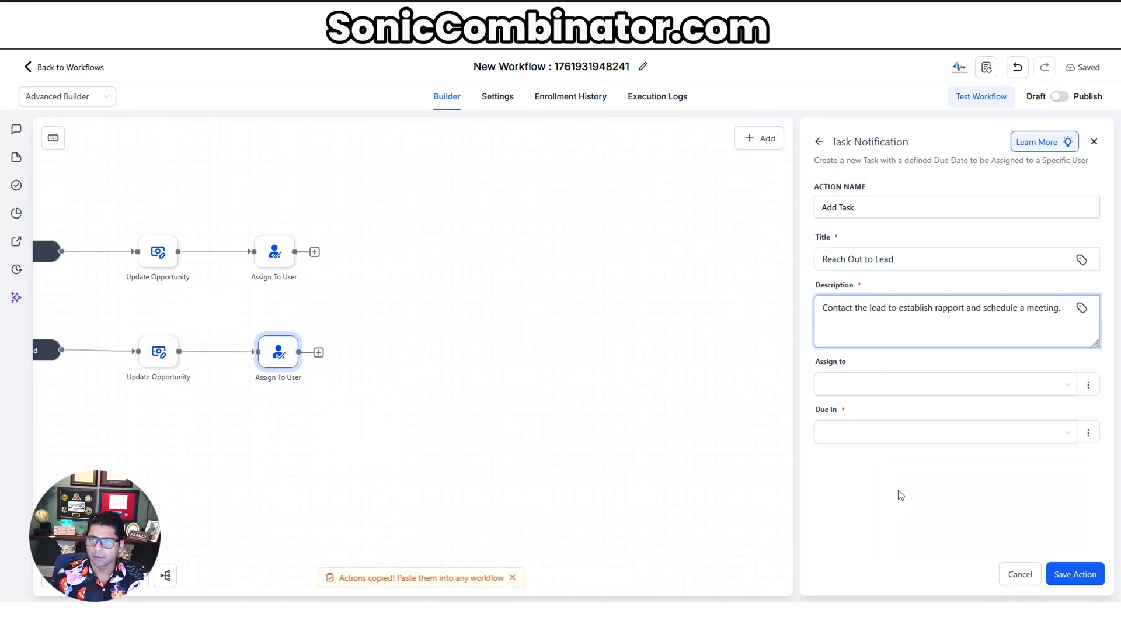
Step: Assign the task to the Contact's Assigned User, make it due Now, and save the action
click(912, 387)
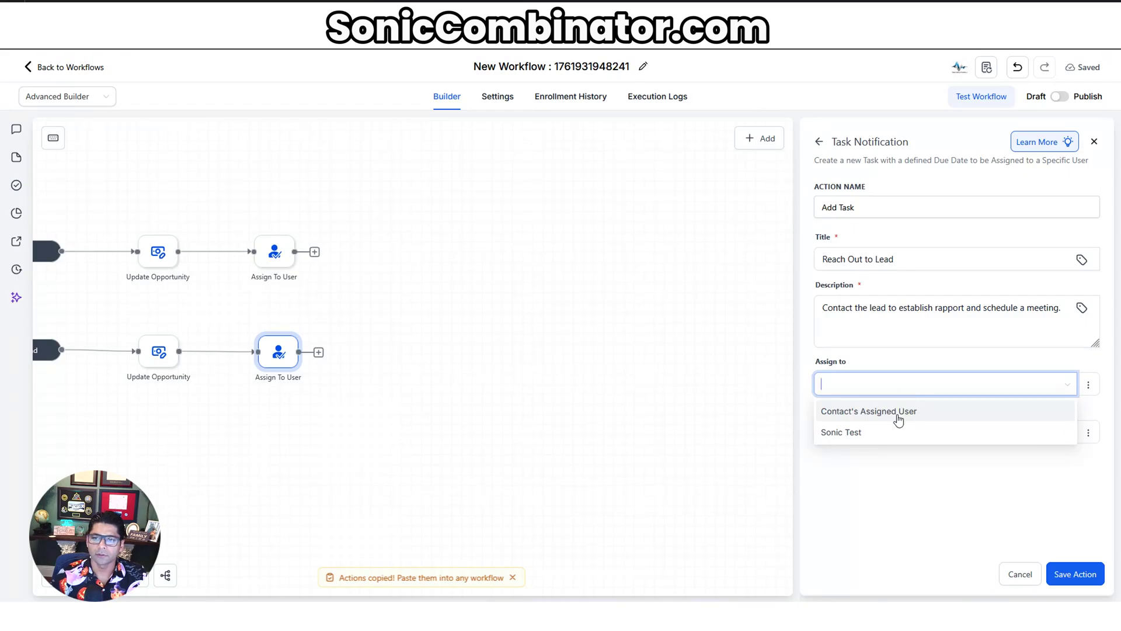
click(899, 413)
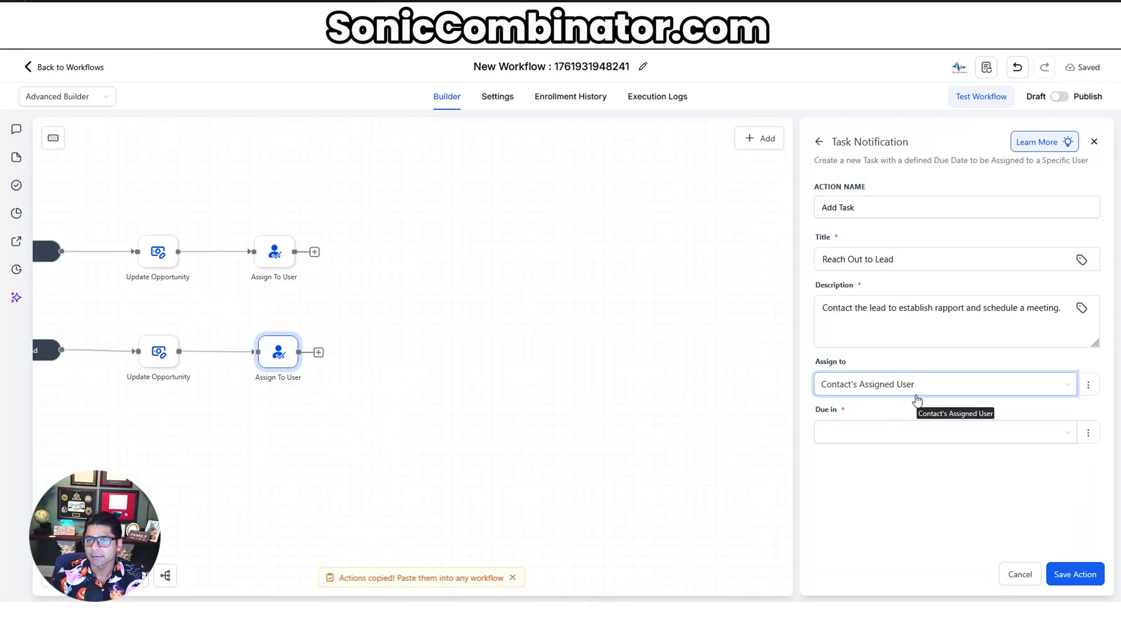
click(907, 444)
click(879, 463)
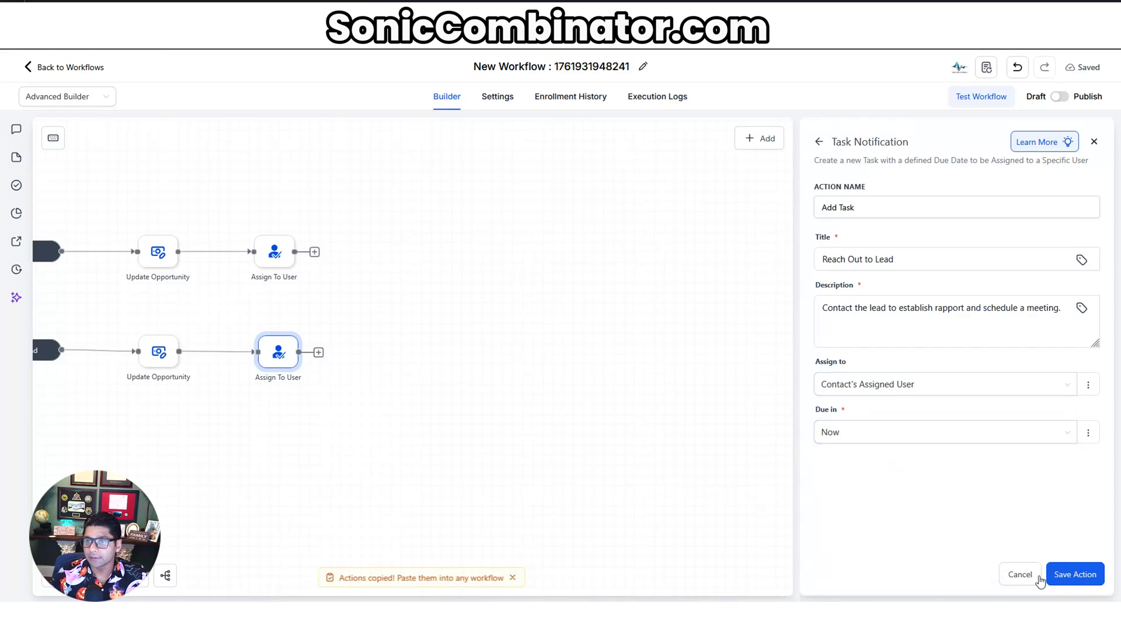
click(1075, 574)
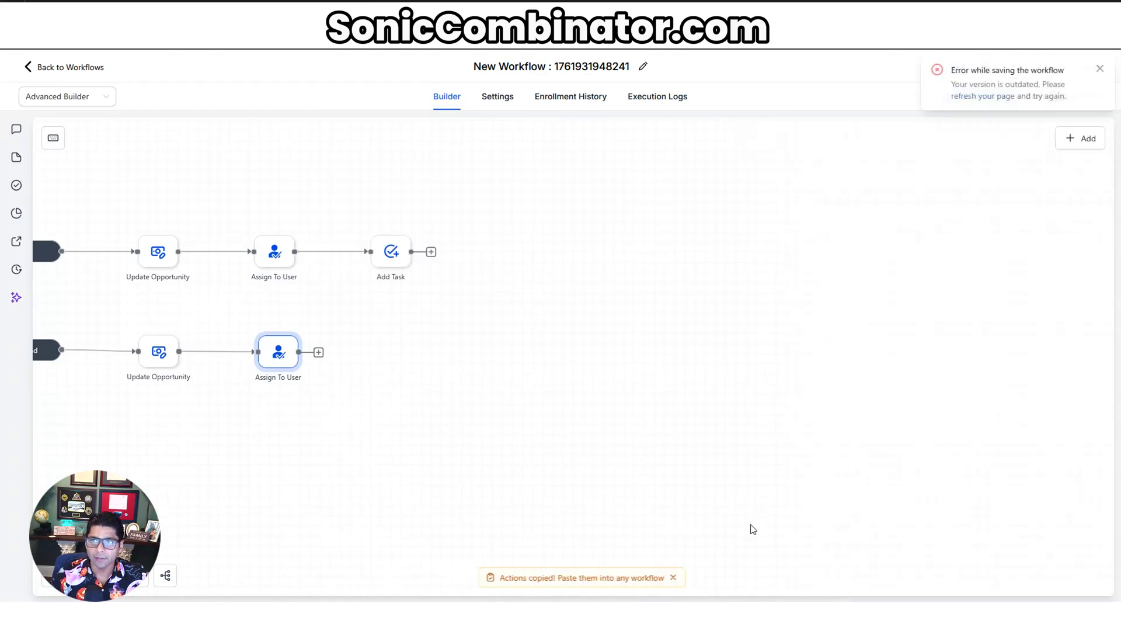
Step: Duplicate the Add Task action, connect the copy after Assign To User on the Opportunity Not Found branch, and save it
click(396, 269)
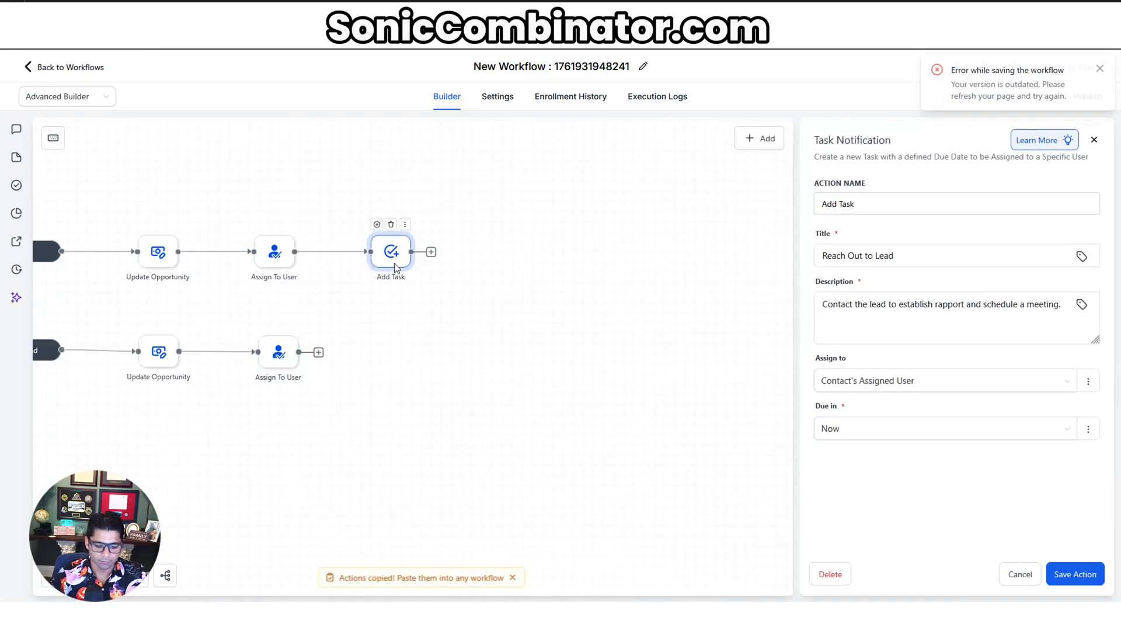
key(ctrl+v)
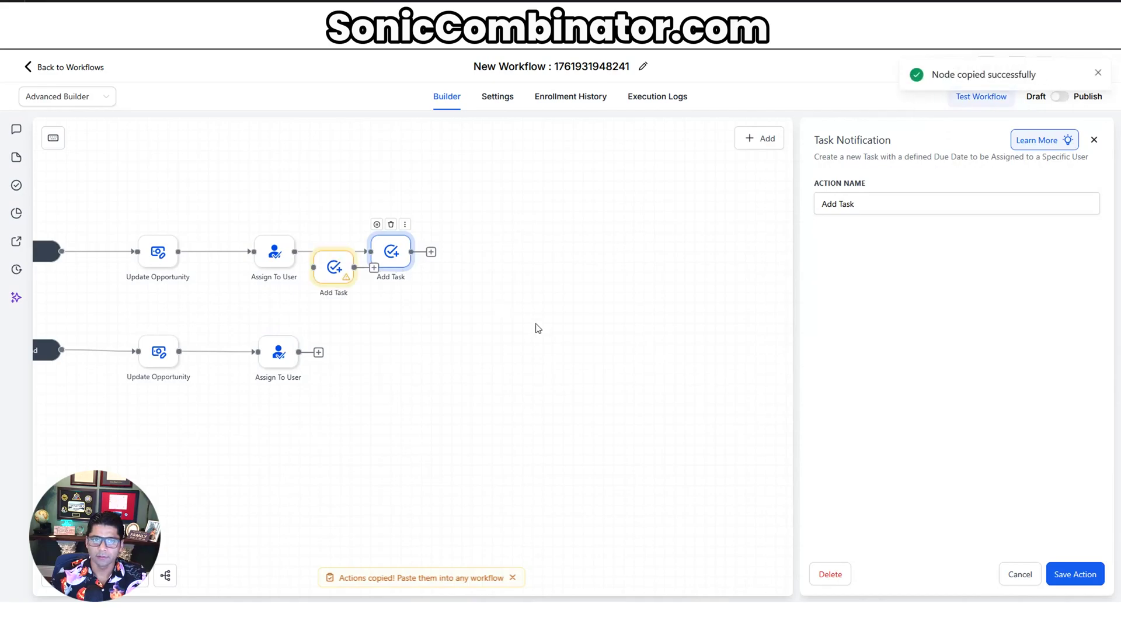
click(1102, 193)
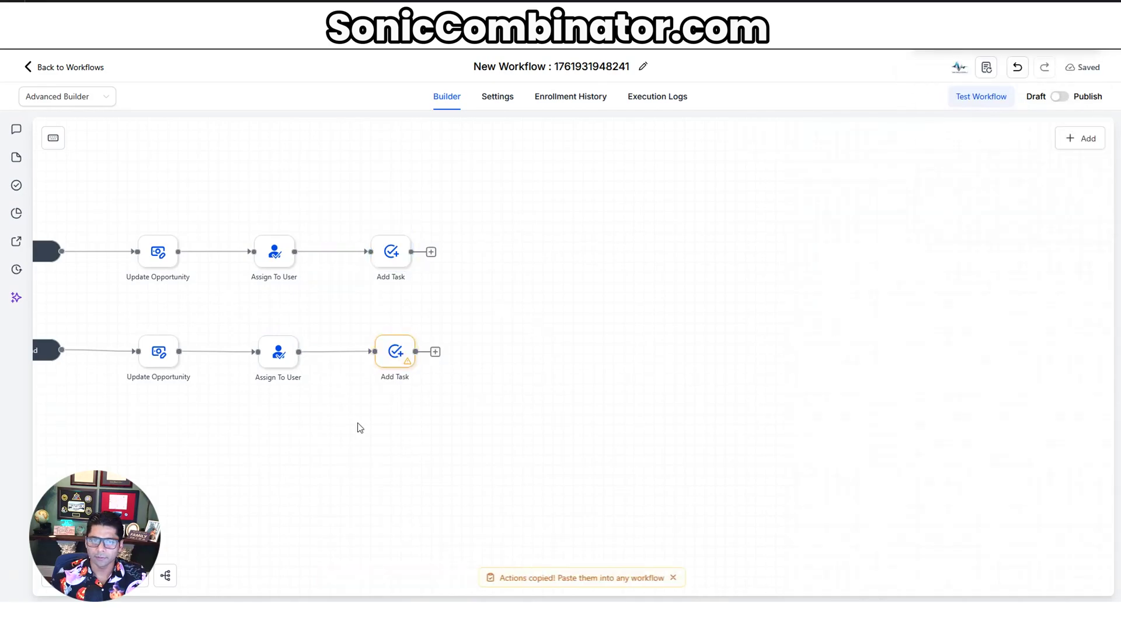
click(395, 351)
click(1081, 572)
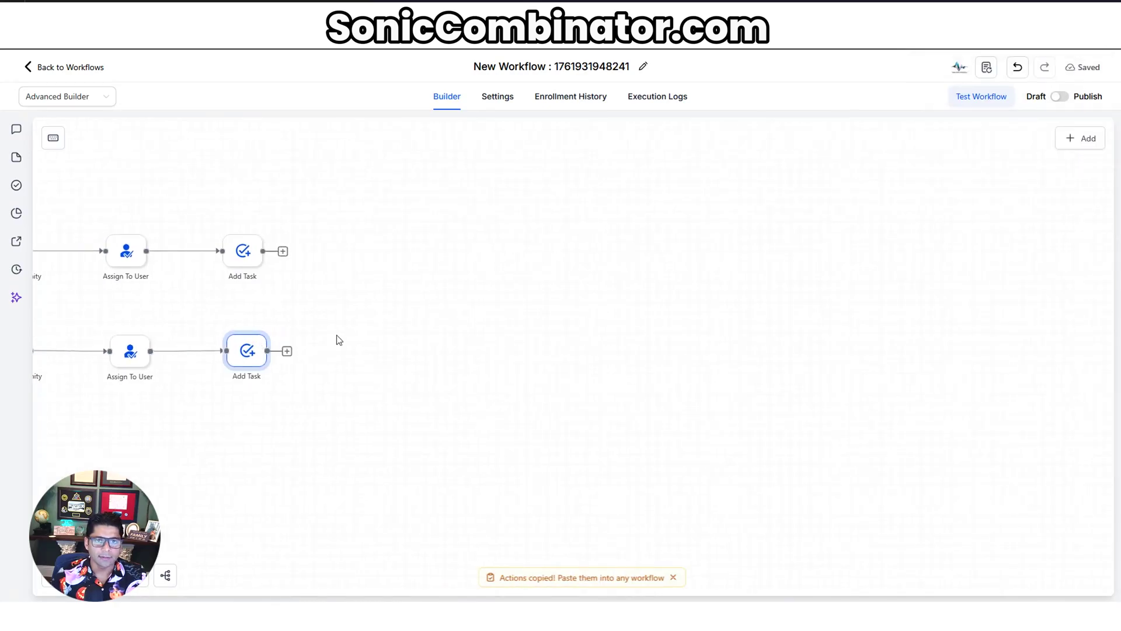
Step: Add an Internal Notification action of type Email after Add Task on the Opportunity Found branch
click(283, 251)
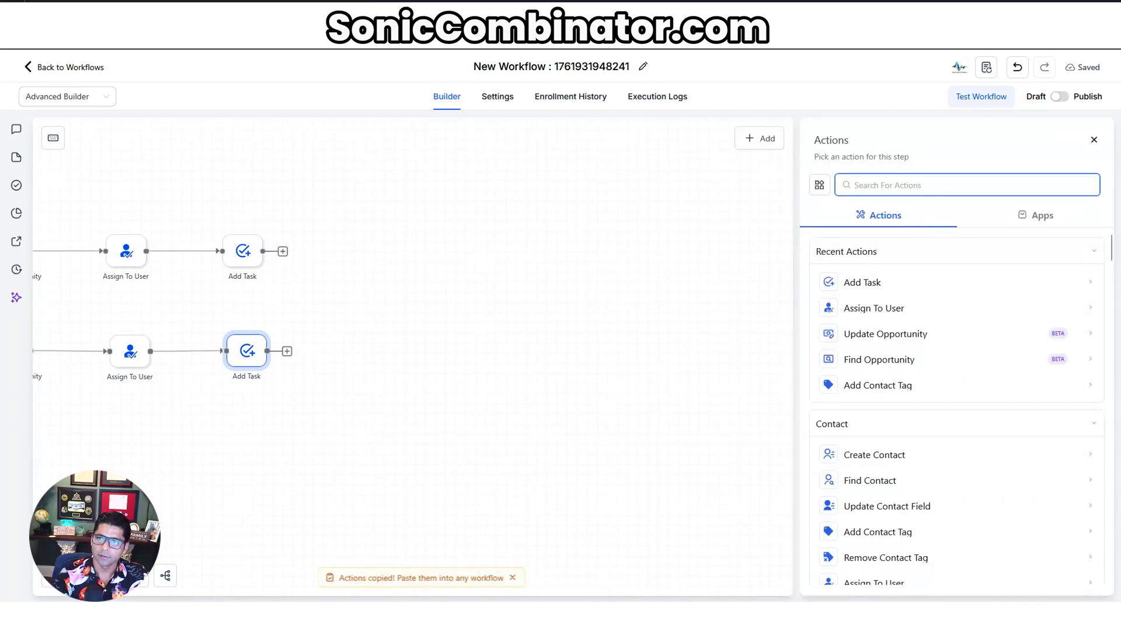
text(internal)
click(916, 285)
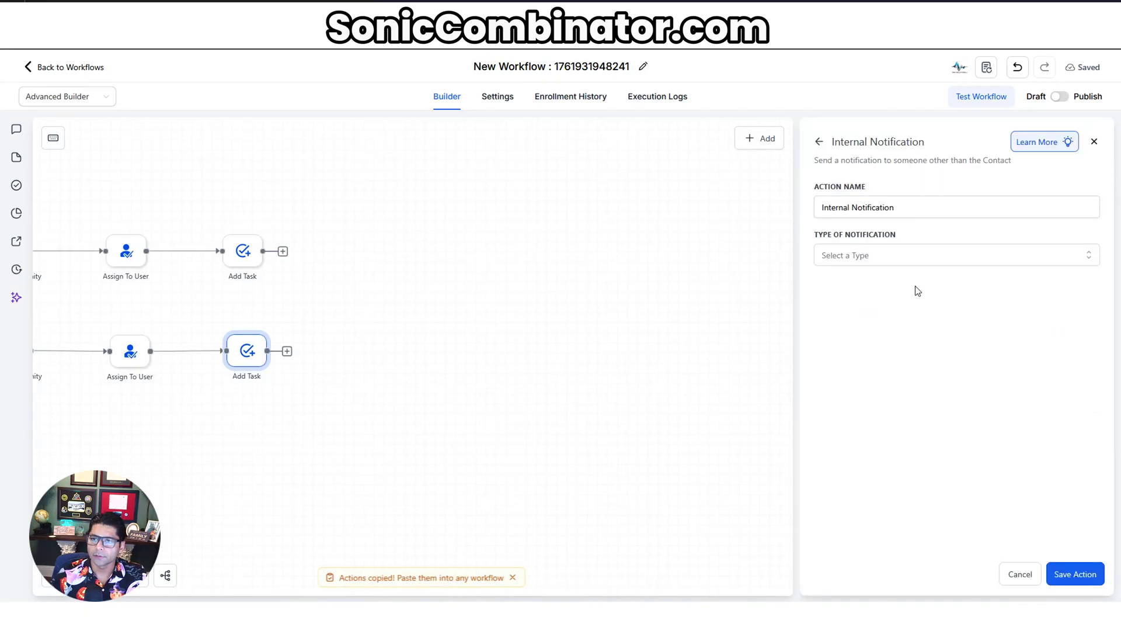
click(915, 263)
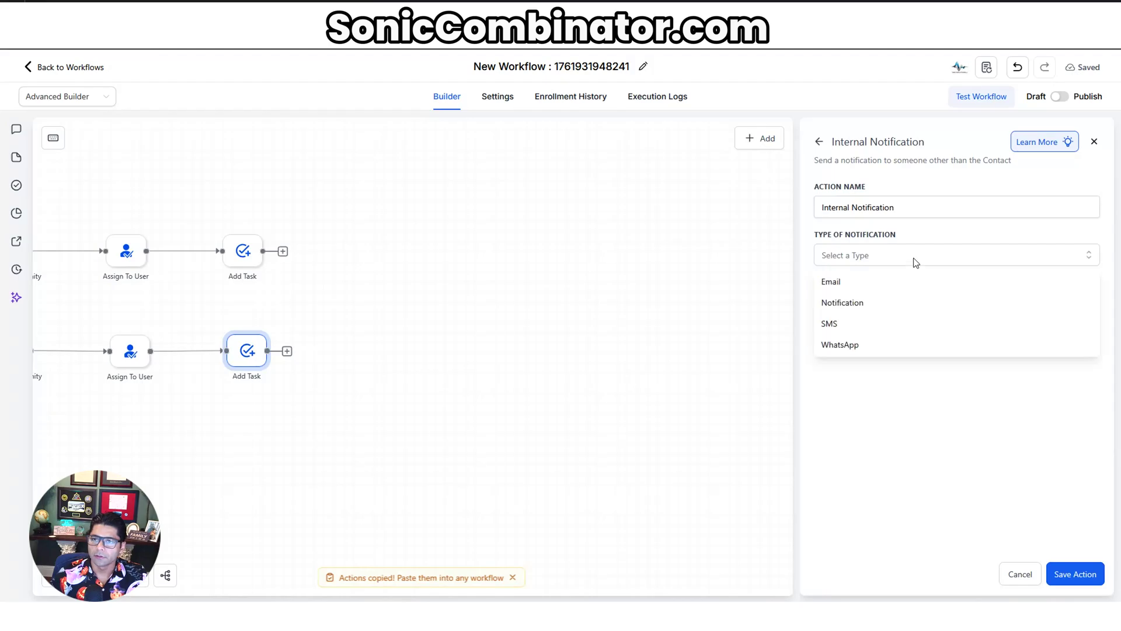
click(894, 285)
scroll(920, 365, down, 1)
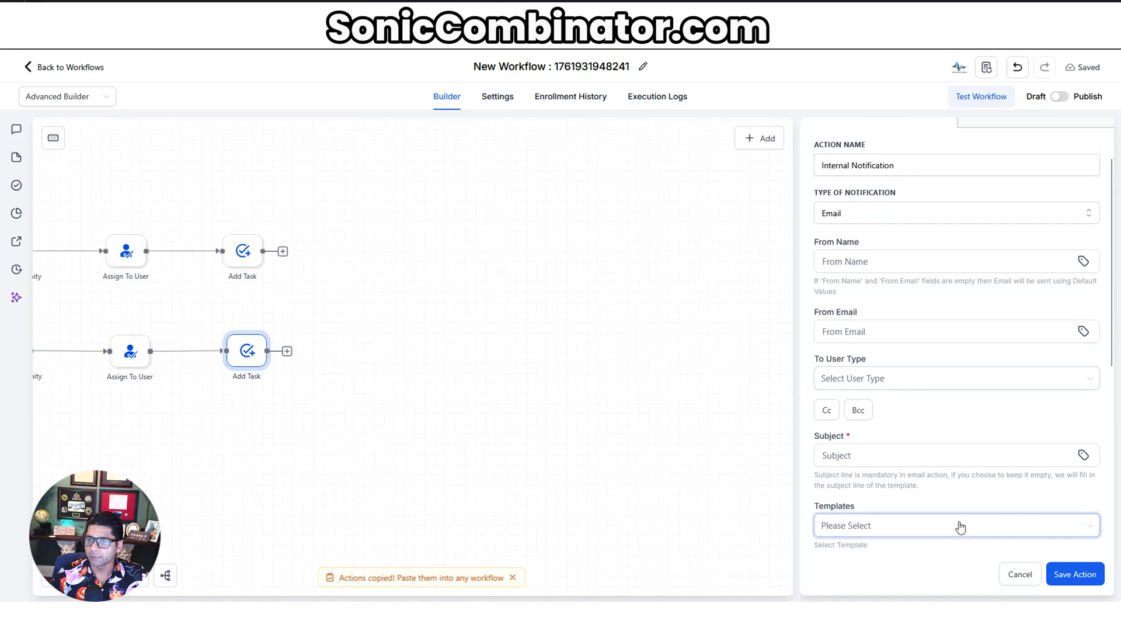
scroll(978, 461, up, 1)
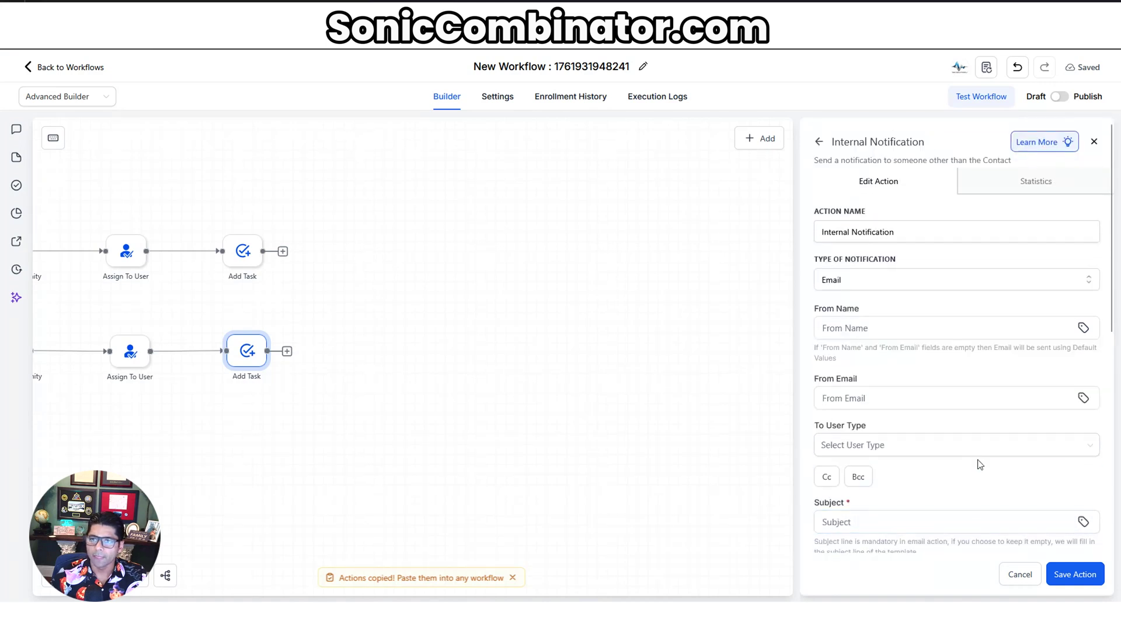
scroll(979, 465, down, 2)
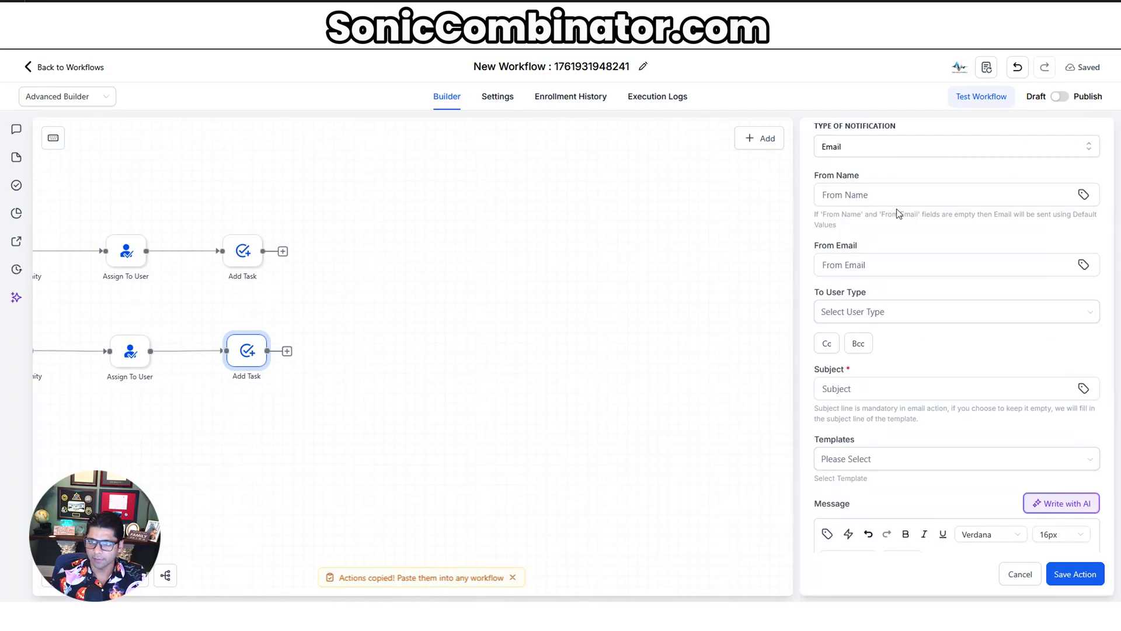
Step: Address the email notification to the Assigned User and set its subject to "You Got a New Lead!"
click(887, 322)
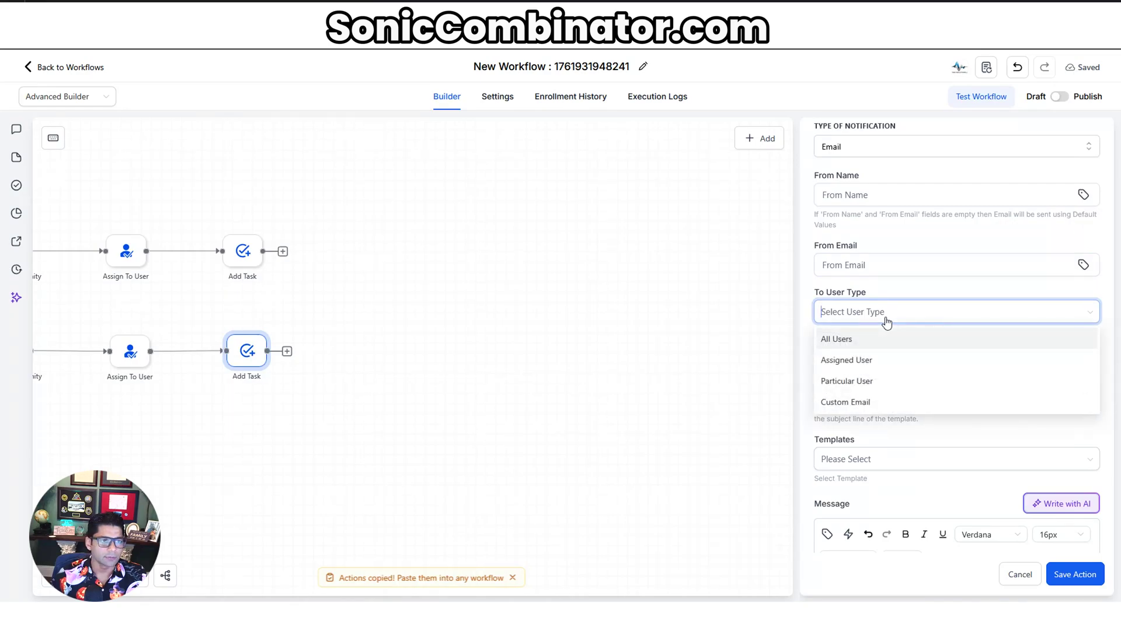
click(883, 360)
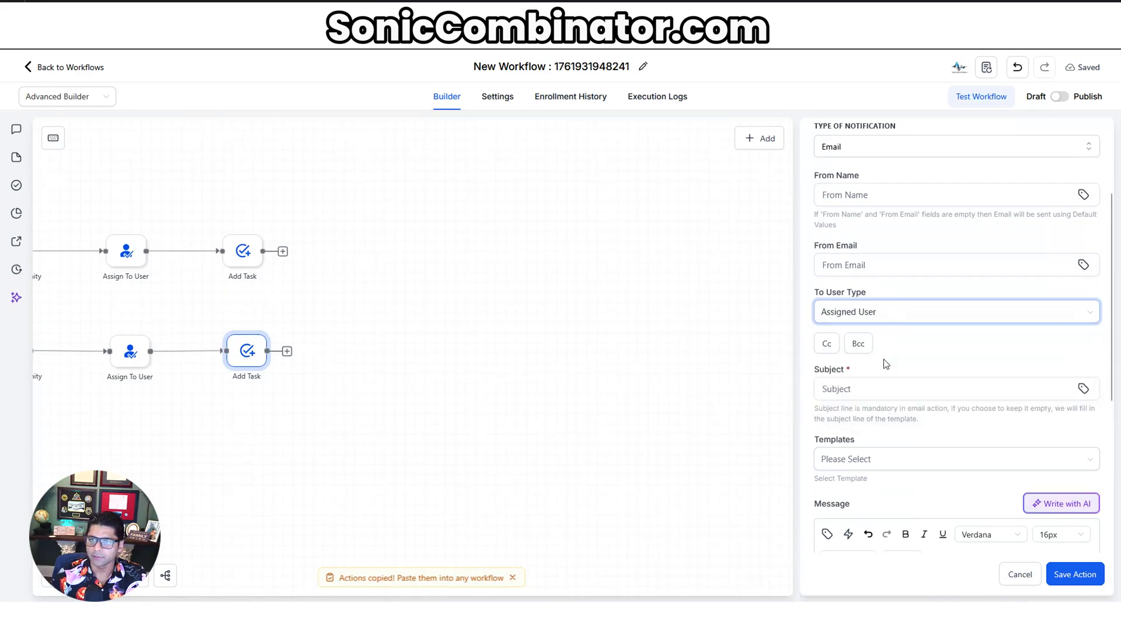
click(831, 349)
click(829, 346)
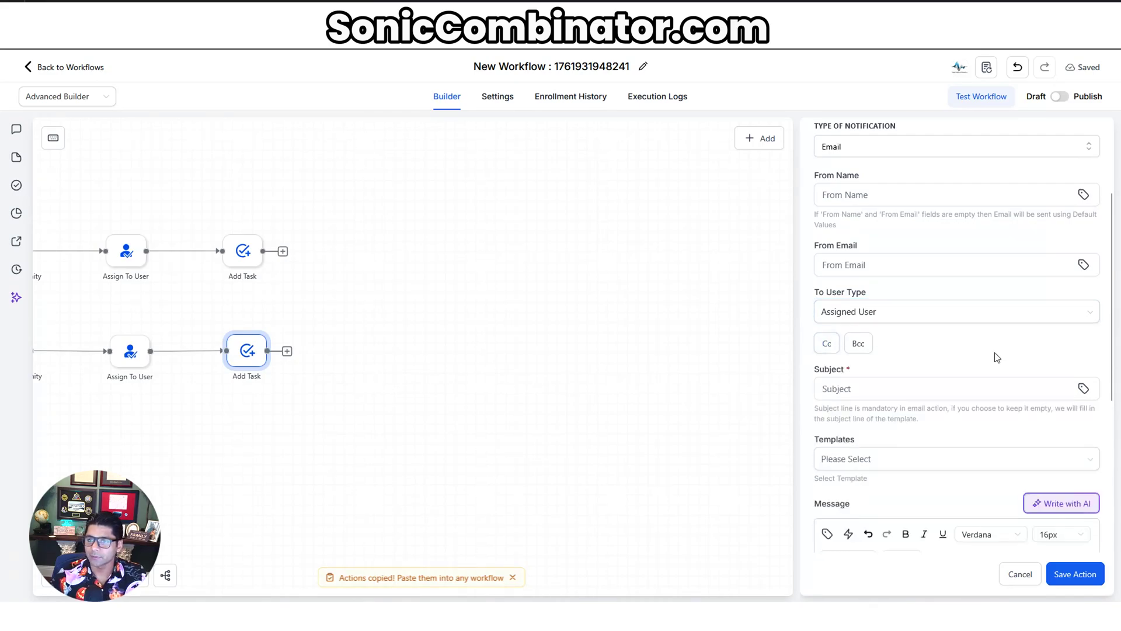
scroll(995, 358, down, 1)
click(928, 333)
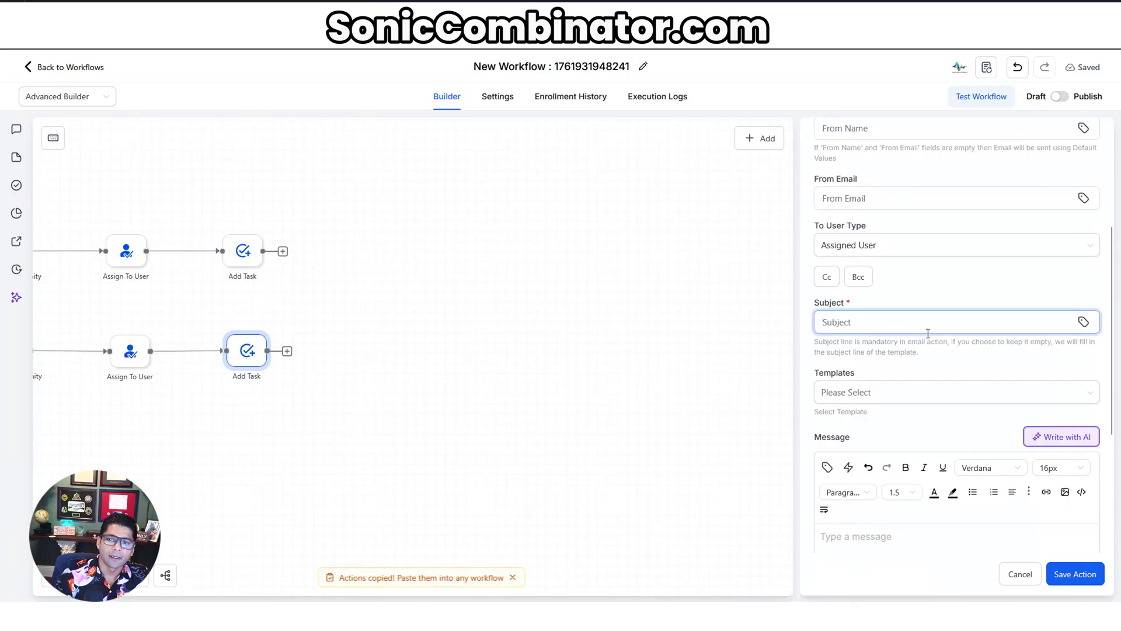
text(You Got)
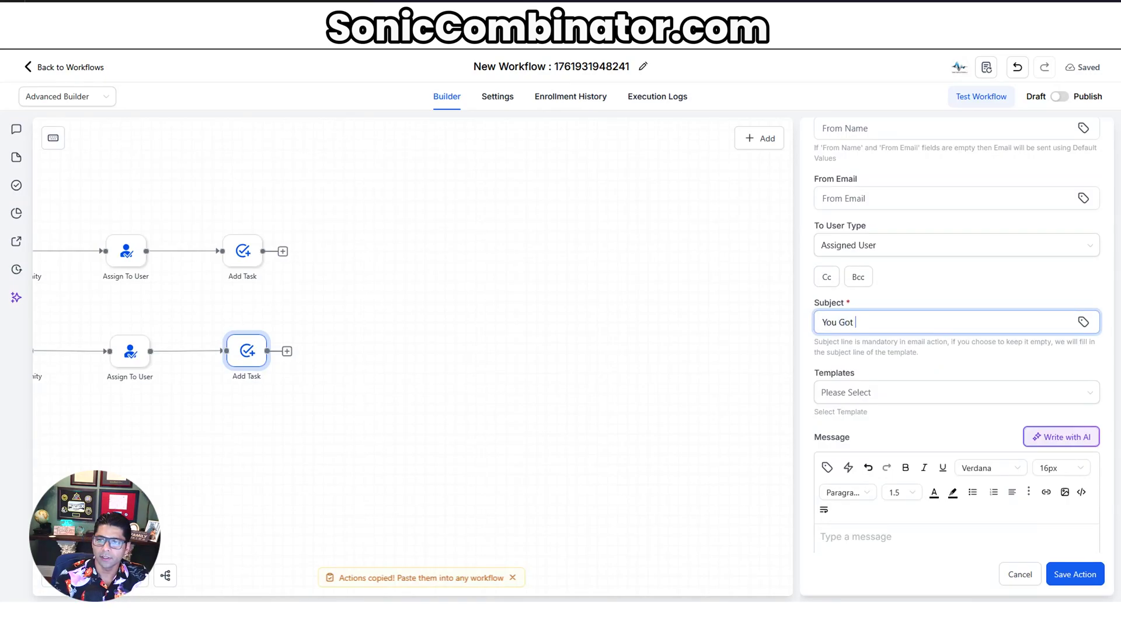
text( a New Lead!)
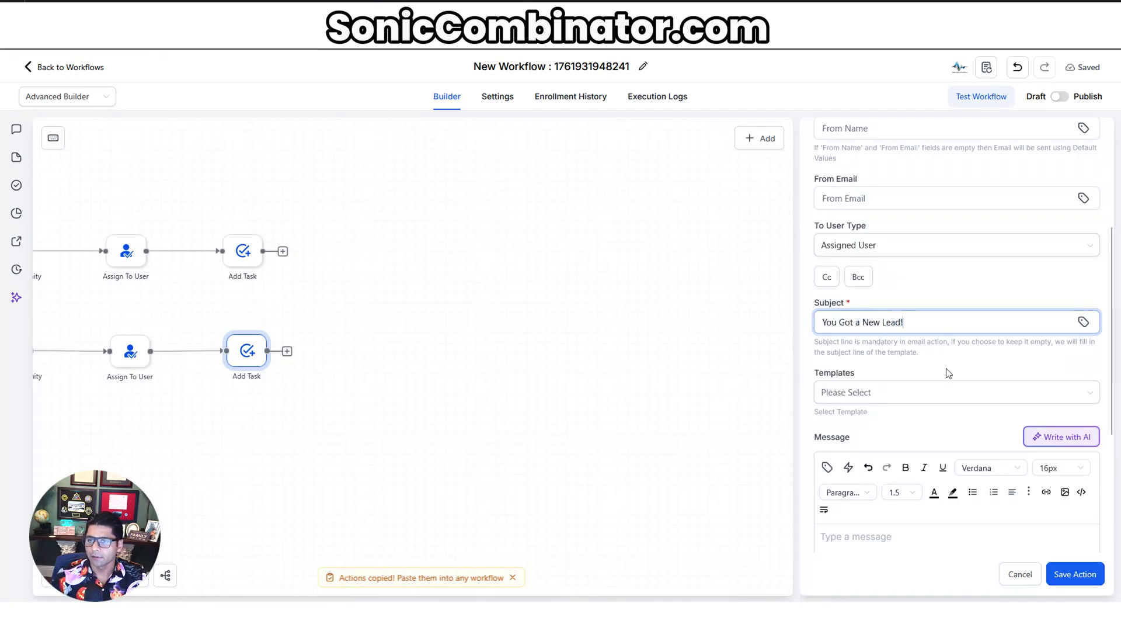
Step: Write the email message greeting {{opportunity.assignedTo}}, announcing a new lead and requesting ASAP outreach to book a consultation meeting, signed Sonic Solutions LLC, and save the action
scroll(949, 376, down, 4)
click(927, 379)
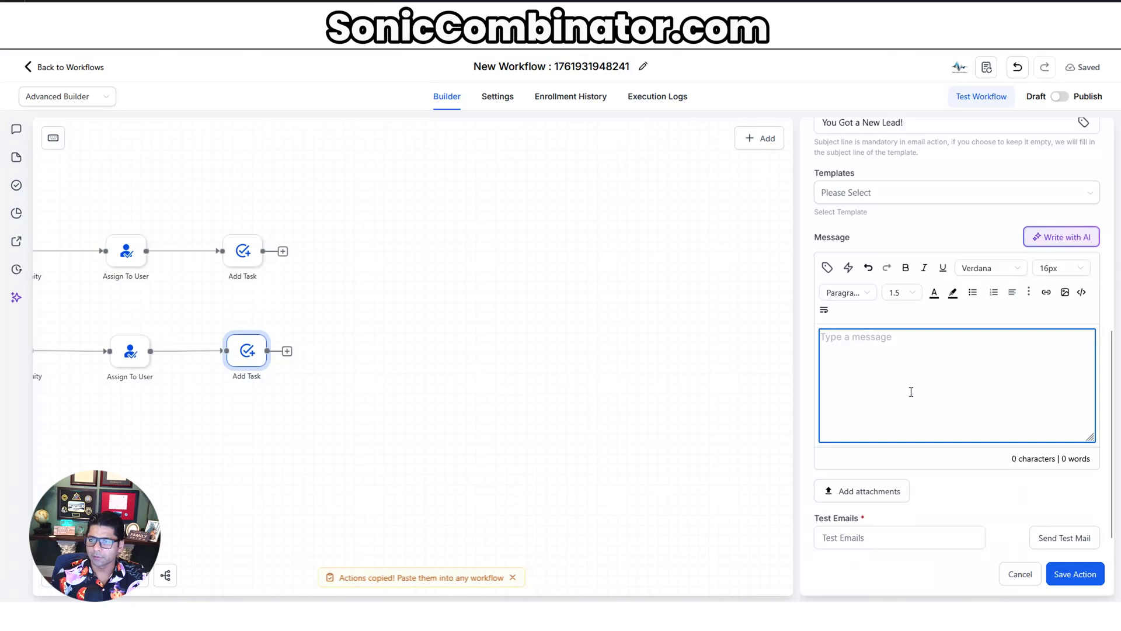
text(Hey {{opportunity.assignedTo}},  You just got a new lead. Check your calendar or login to the Sonic Solutions sub-account and check the pipeline for details.  Reach out to the lead to establish rapport ASAP and book a consultation meeting.  Sonic Sonic Solutions LLC)
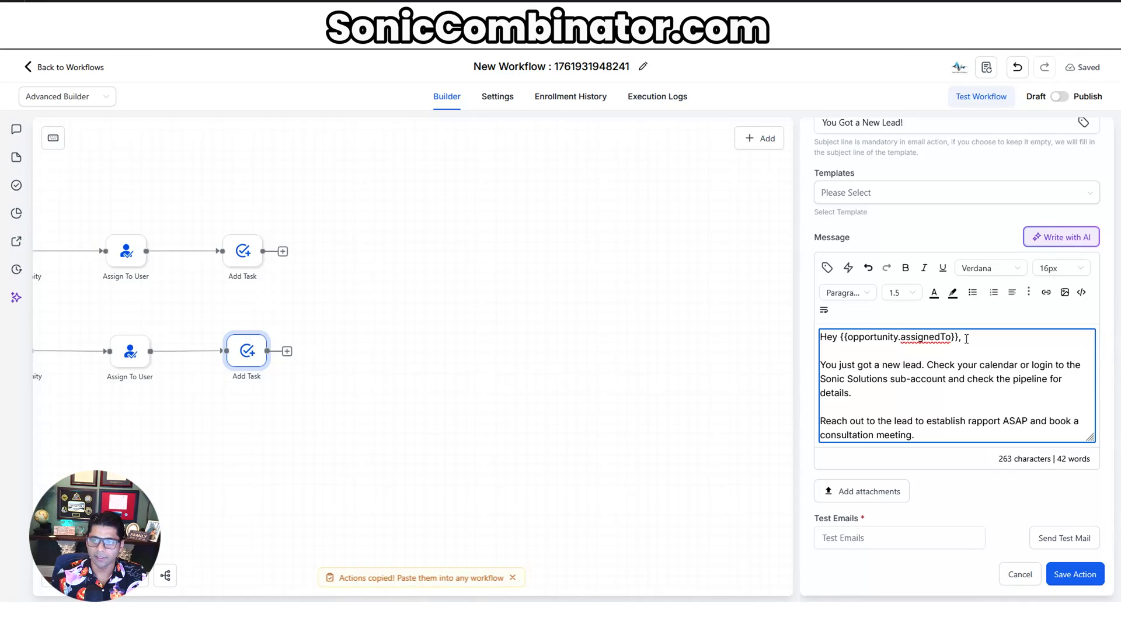
scroll(930, 365, down, 3)
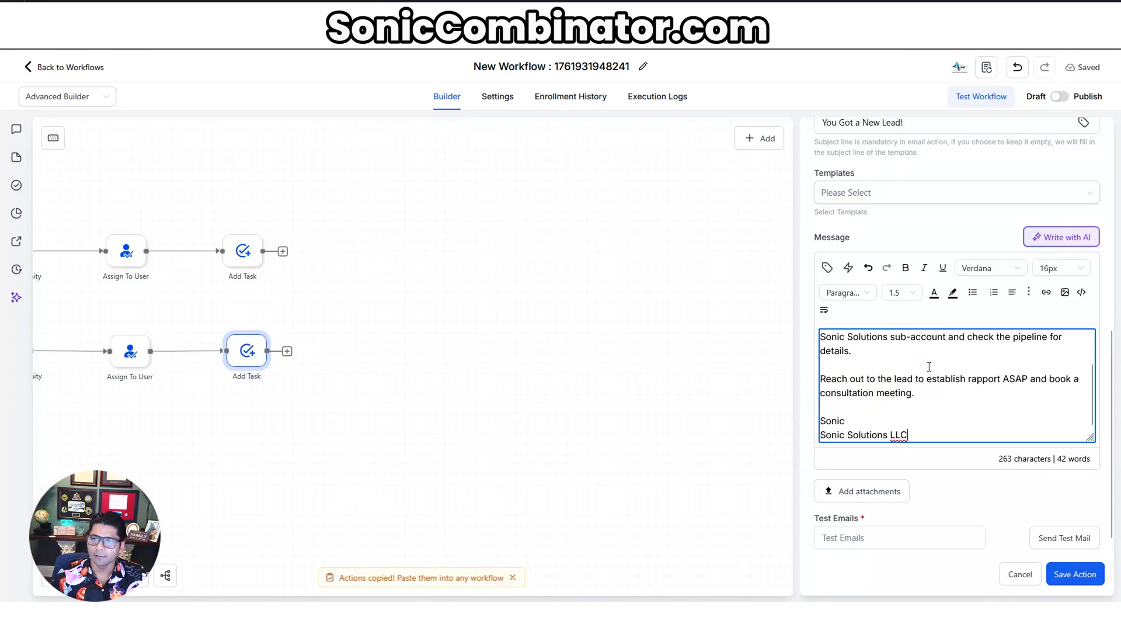
scroll(927, 372, down, 1)
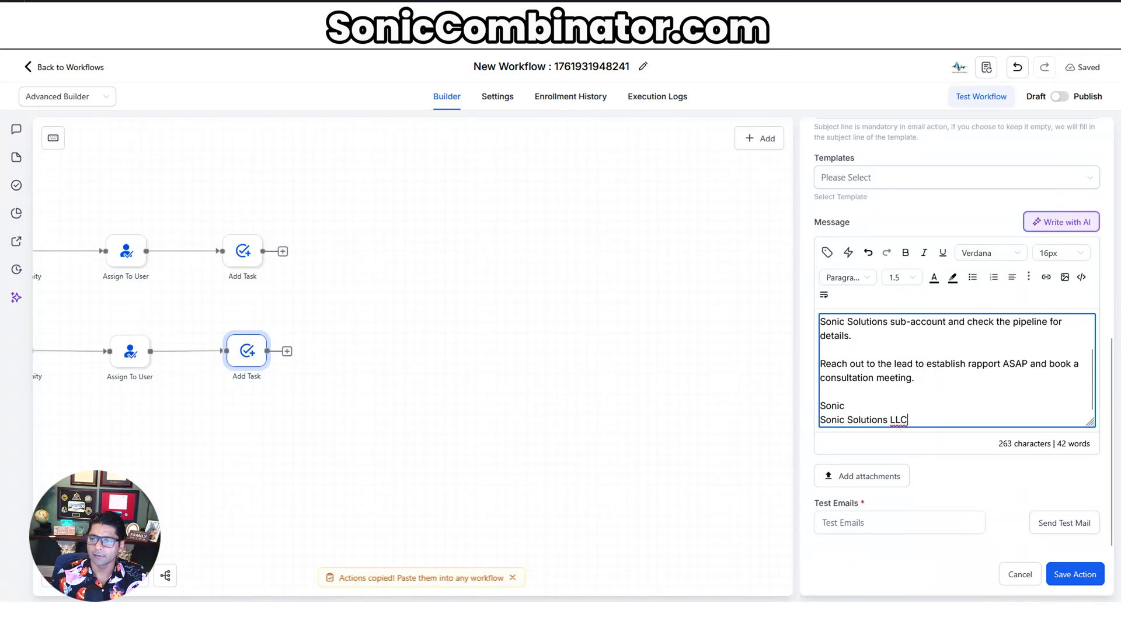
click(1074, 574)
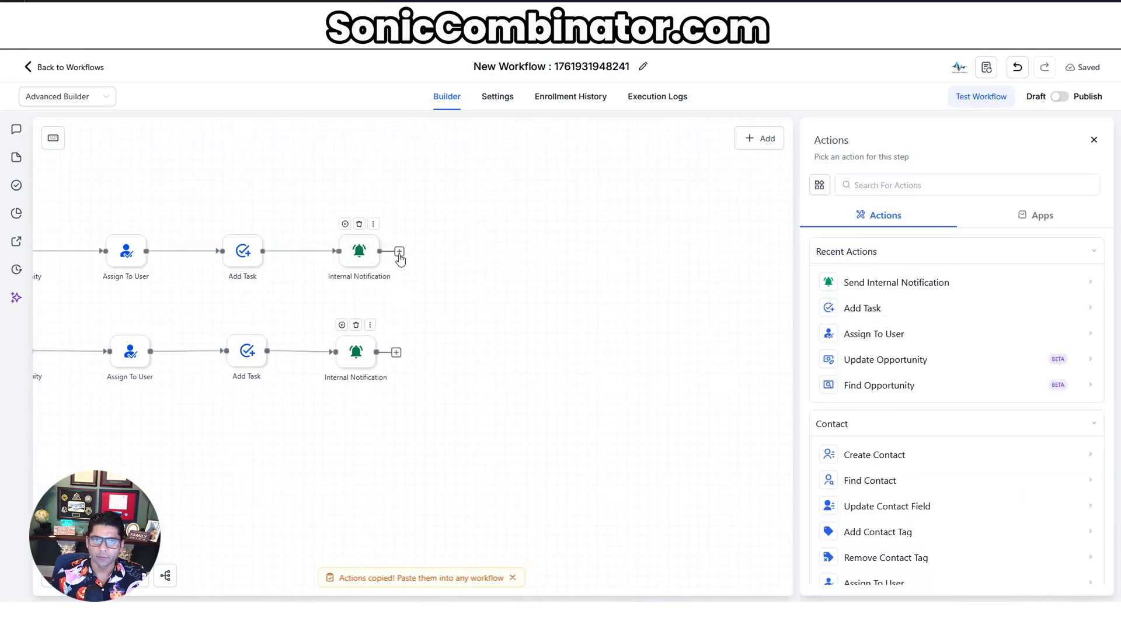
Step: Add a second Internal Notification action, of type Notification, after the email notification on the Opportunity Found branch
click(1014, 289)
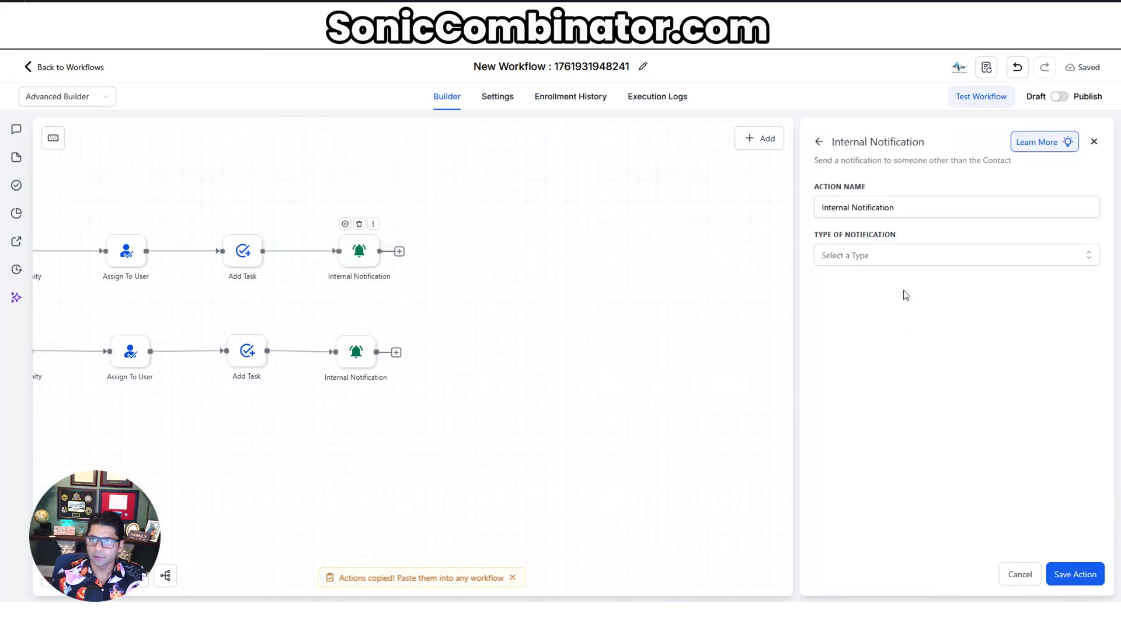
click(901, 257)
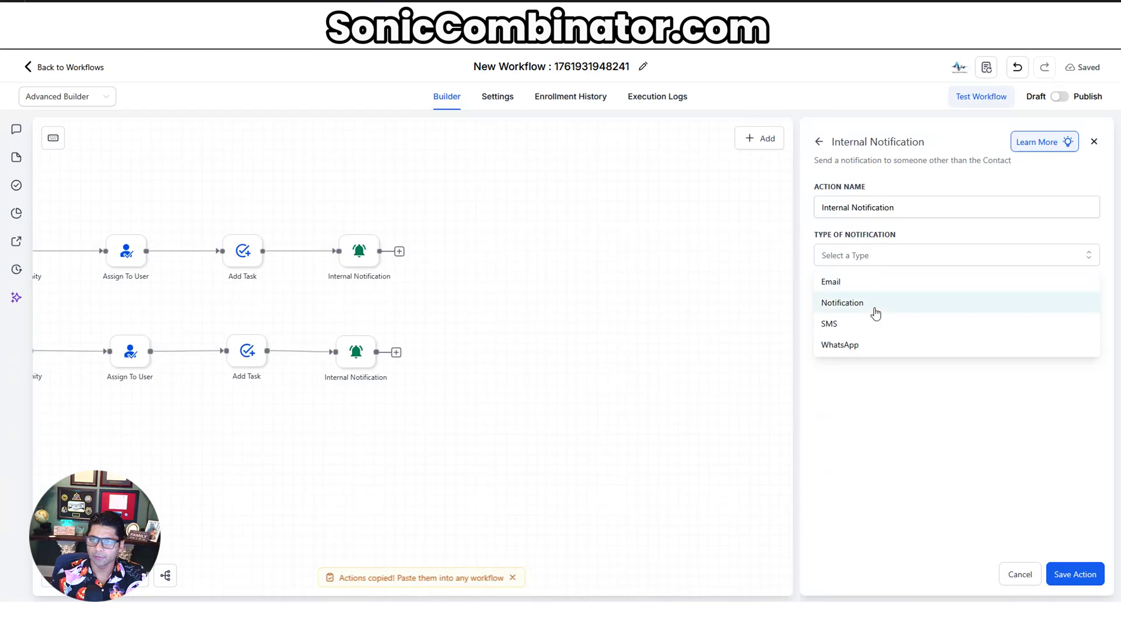
click(876, 312)
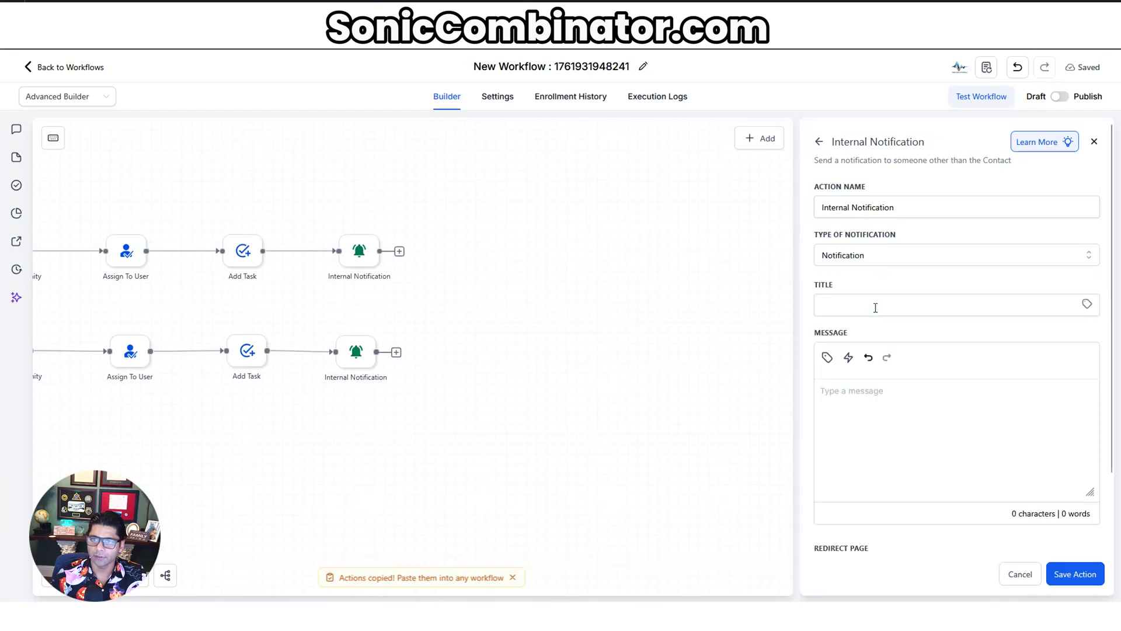
Step: Reuse the email's new-lead message as the notification's message and title it "New Lead Notification"
click(876, 308)
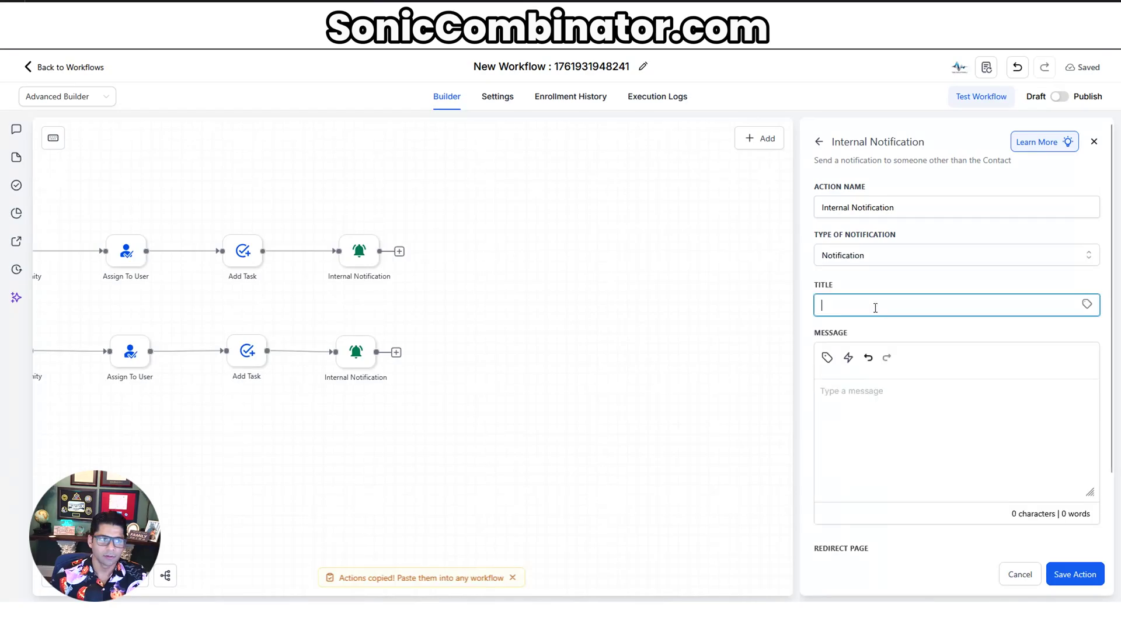
click(870, 401)
key(ctrl+v)
scroll(878, 433, up, 2)
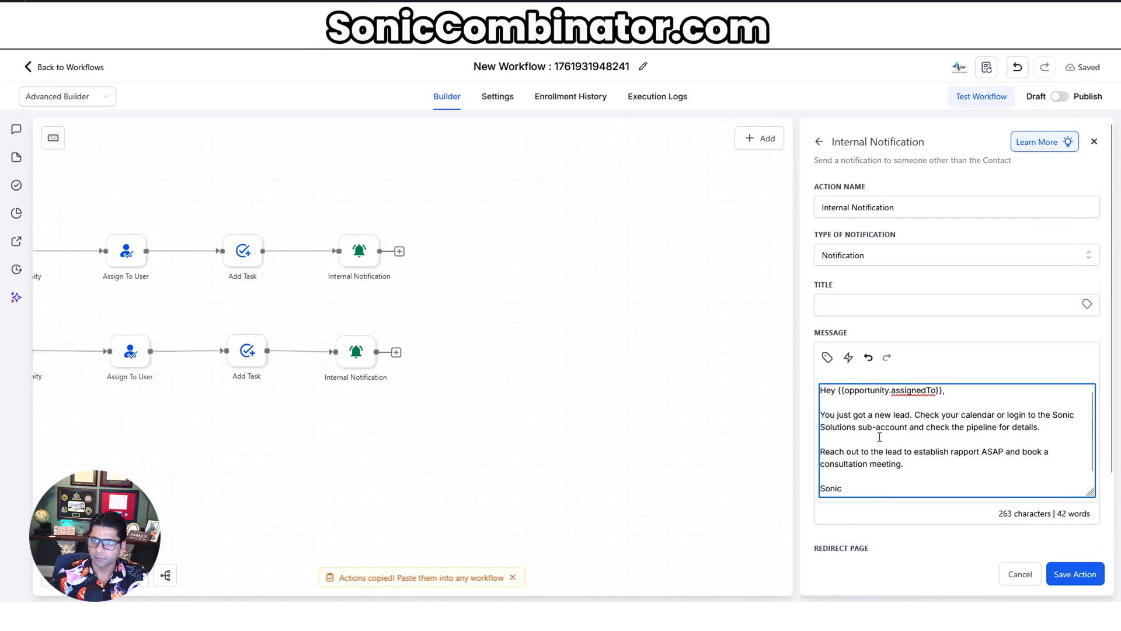
click(911, 305)
text(New Lead Notification)
scroll(883, 443, down, 1)
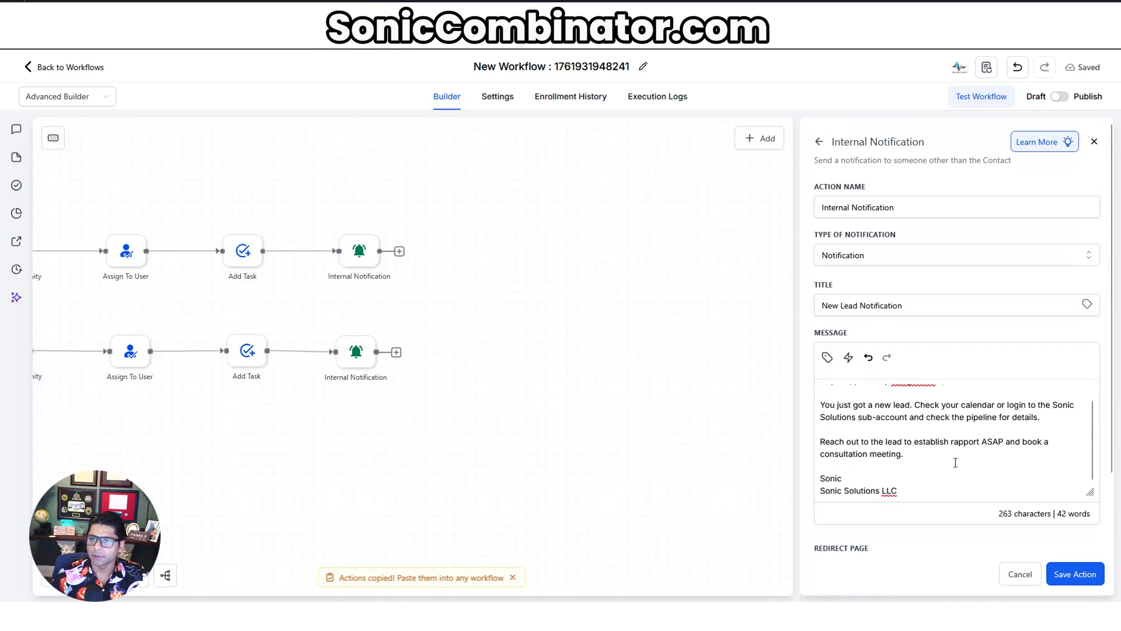
Step: Set the notification's redirect page to Opportunity and its user type to All Users, and save the action
scroll(941, 533, down, 2)
click(926, 484)
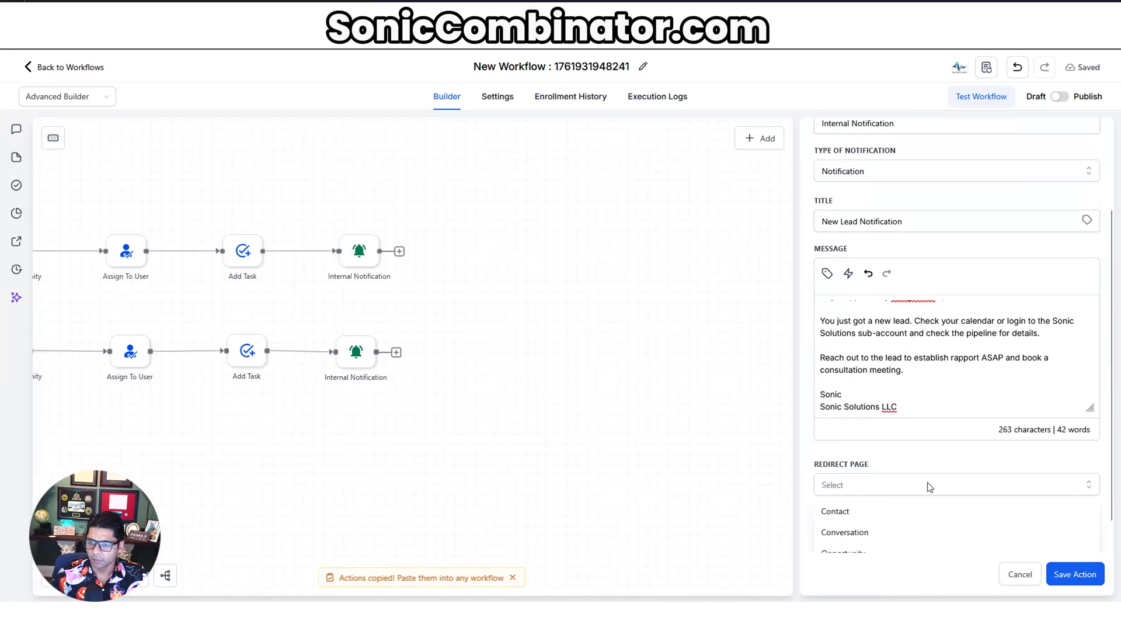
scroll(894, 448, down, 1)
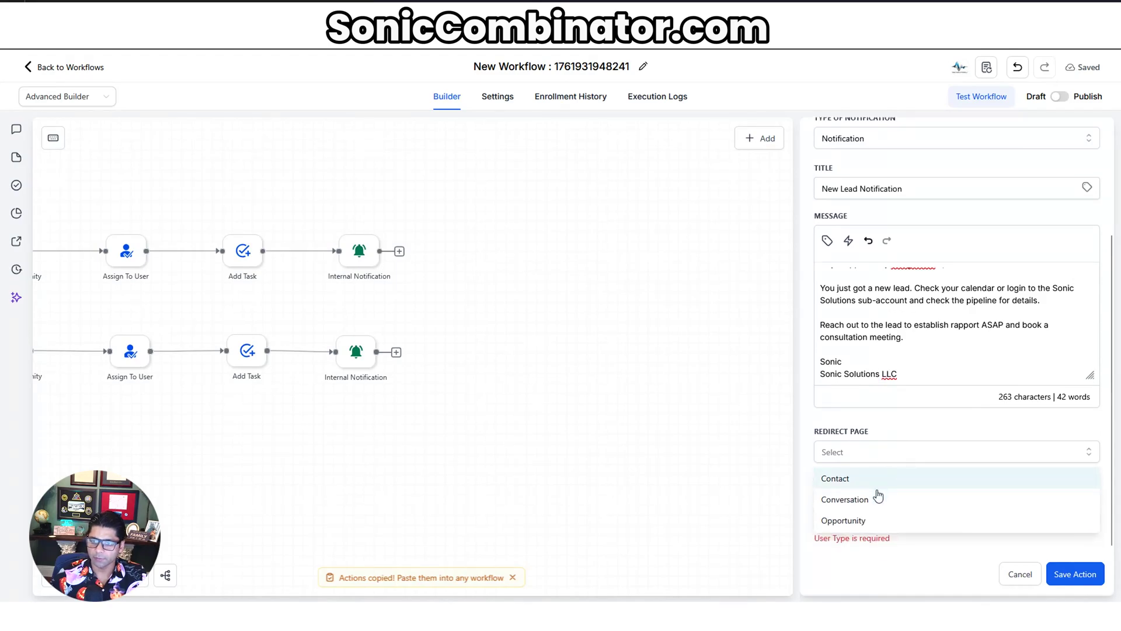
click(870, 521)
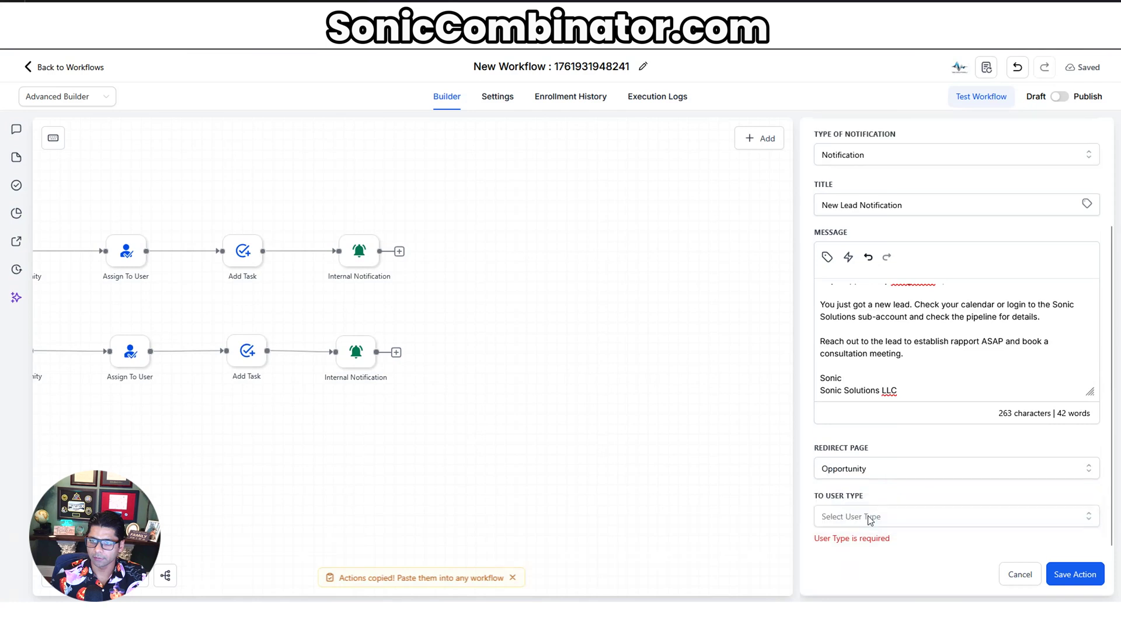
click(946, 516)
click(887, 435)
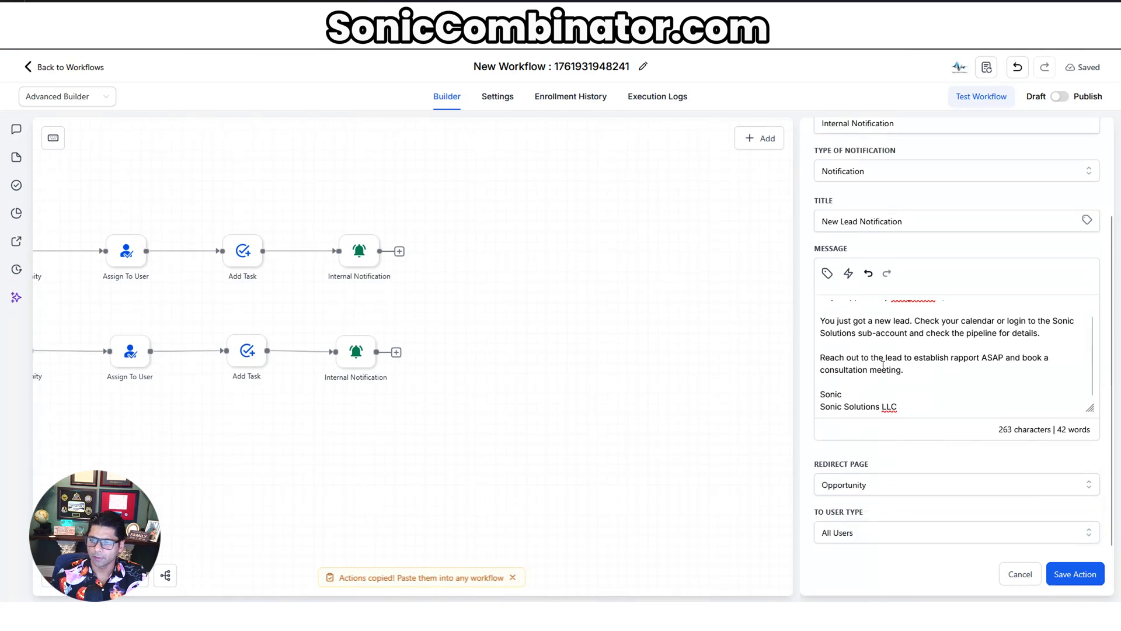
click(1080, 574)
Step: Rename the second notification action "Internal App Notification" and the email one "Internal Email Notification", saving both
click(475, 257)
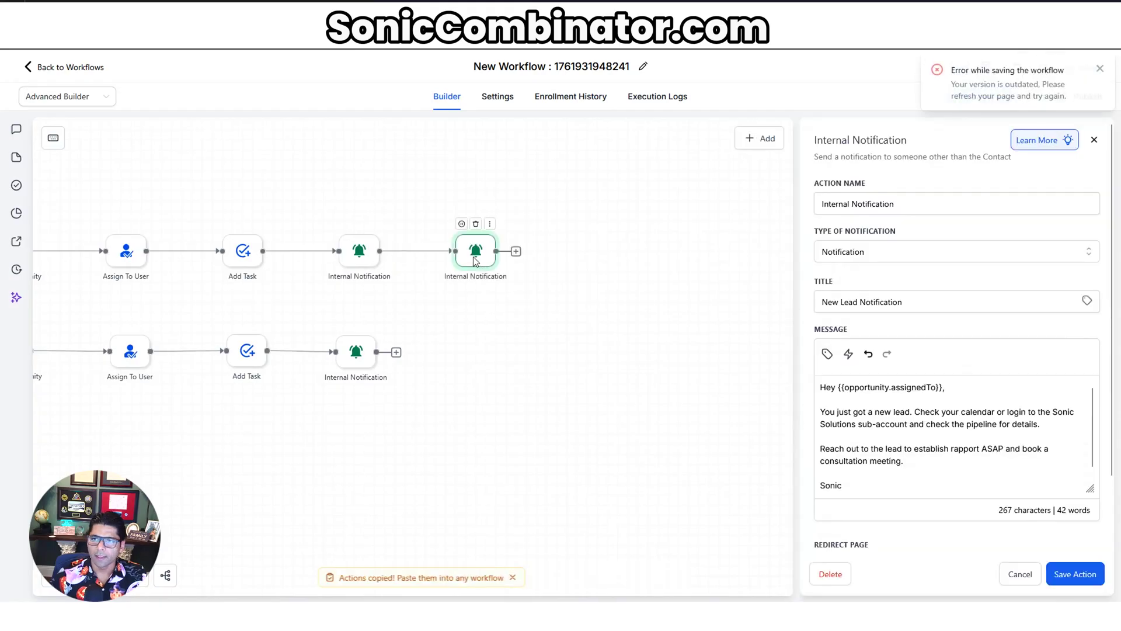
click(919, 203)
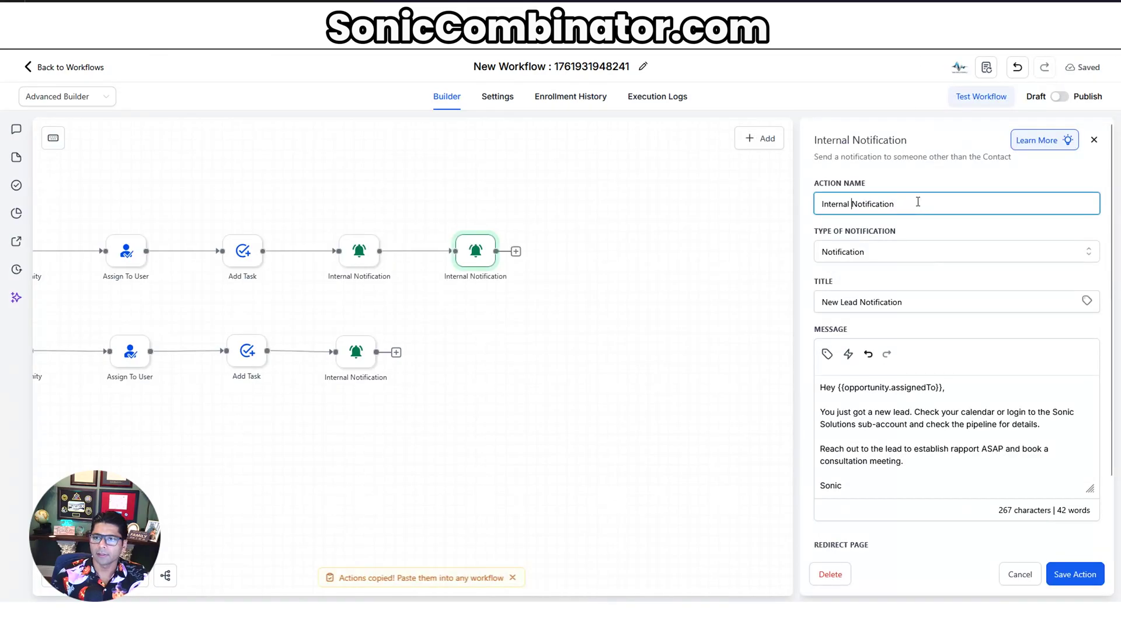
text(App)
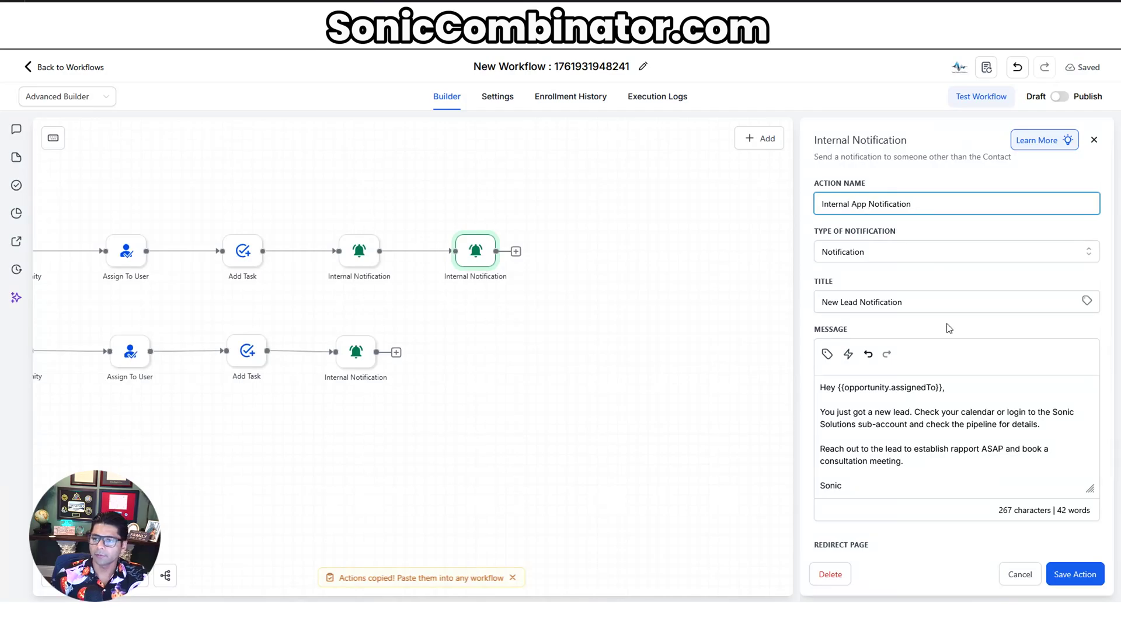
click(1072, 572)
text(Email)
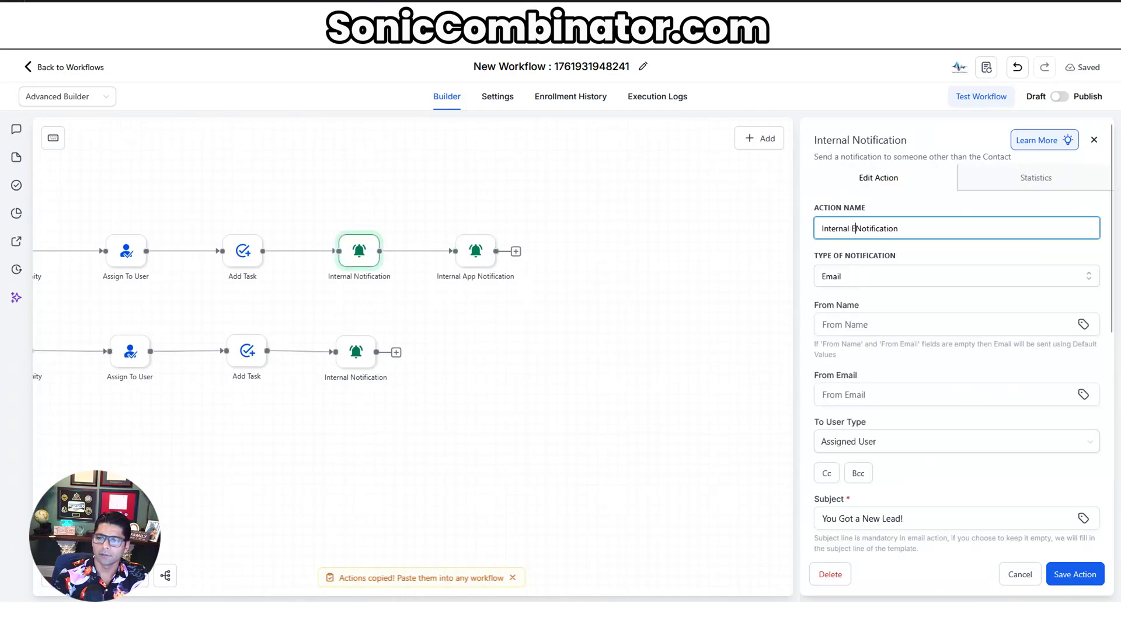
click(1073, 572)
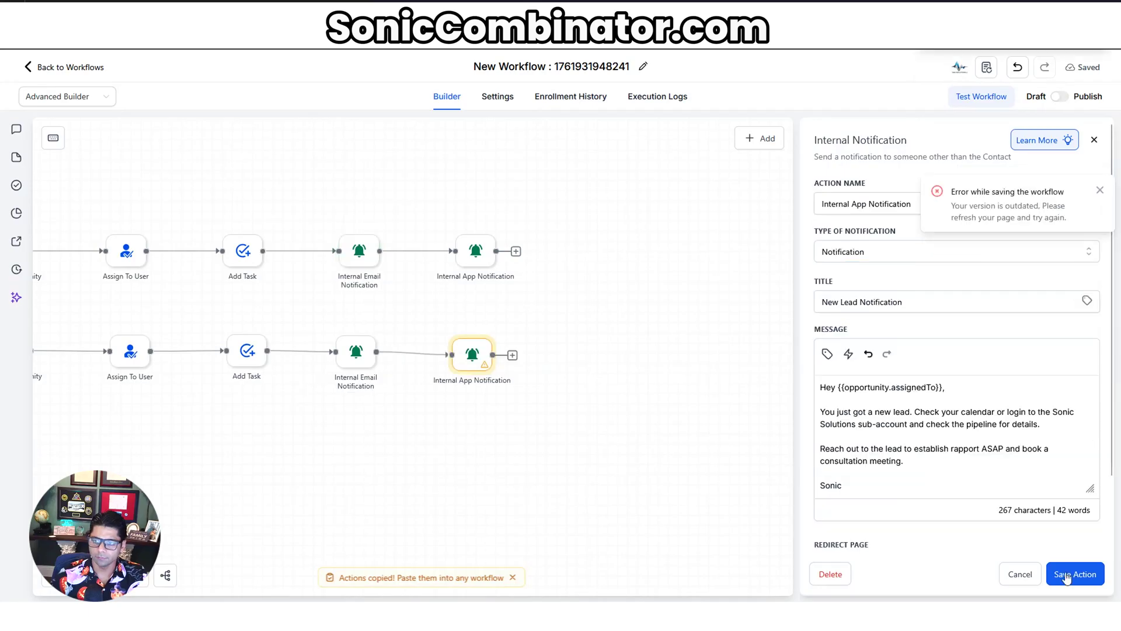
Step: Add an SMS-type "Internal SMS Notification" after the upper branch's app notification, sending the new-lead message to the Assigned User, and save it
click(516, 251)
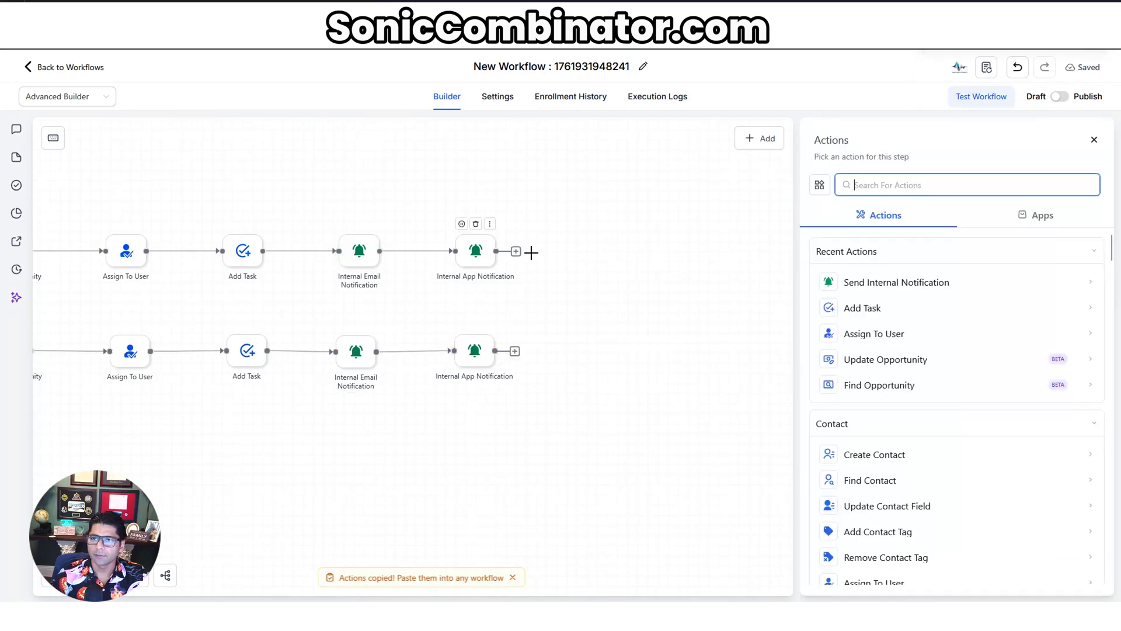
click(909, 286)
click(905, 260)
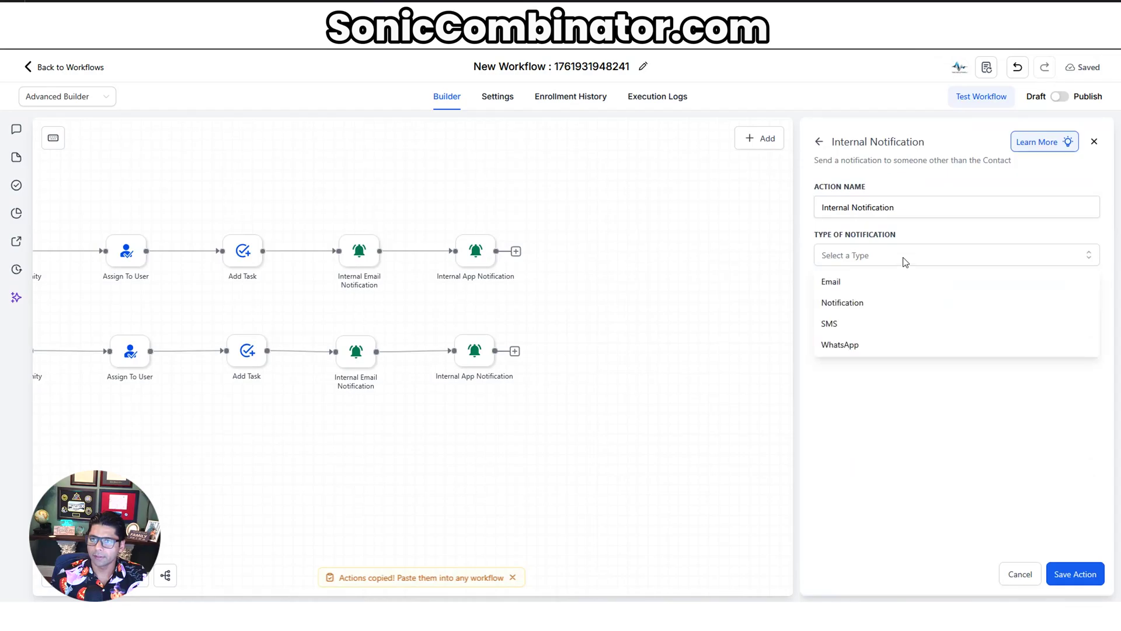
click(871, 323)
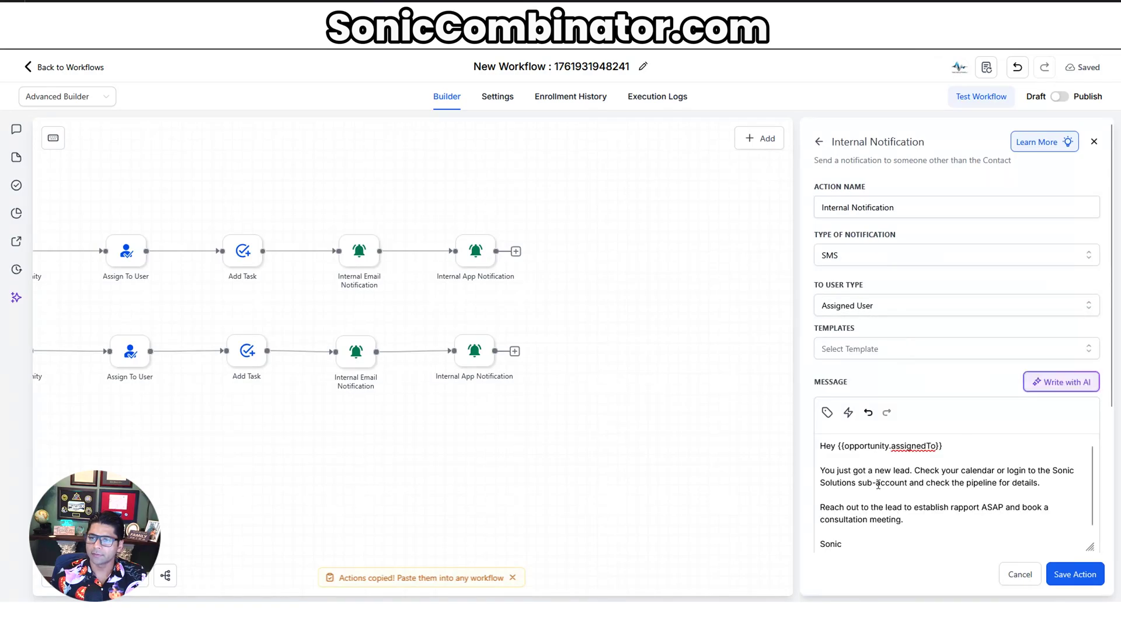
click(1078, 574)
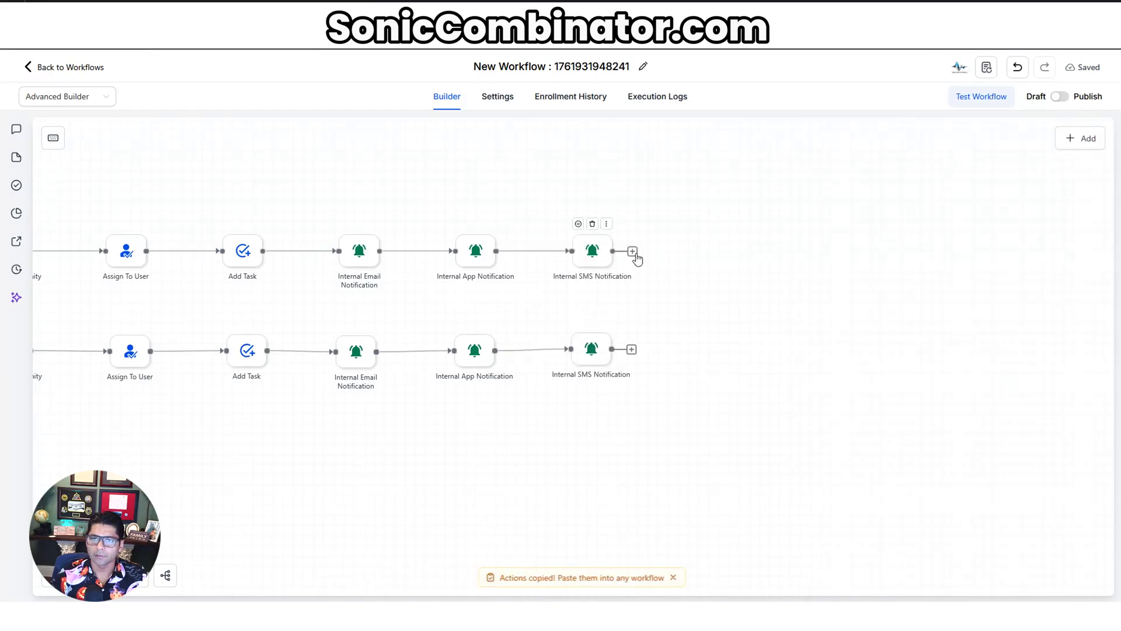
Step: Add a Send Email action after the upper branch's internal SMS notification, with the subject "Please Reach Out to New Lead"
click(632, 253)
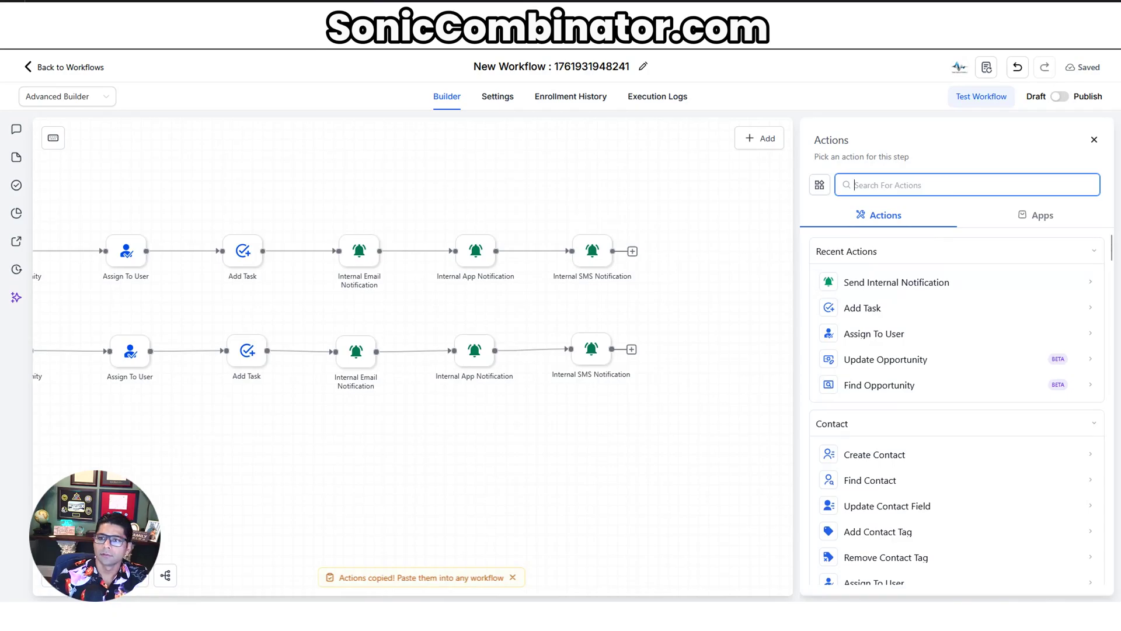
text(email)
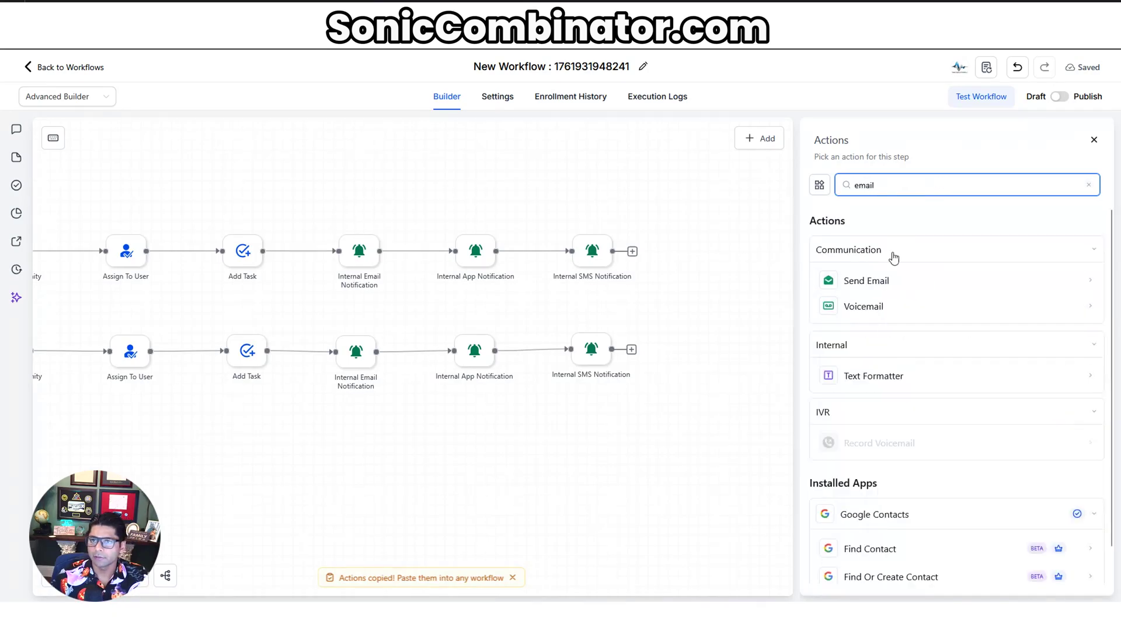
click(875, 282)
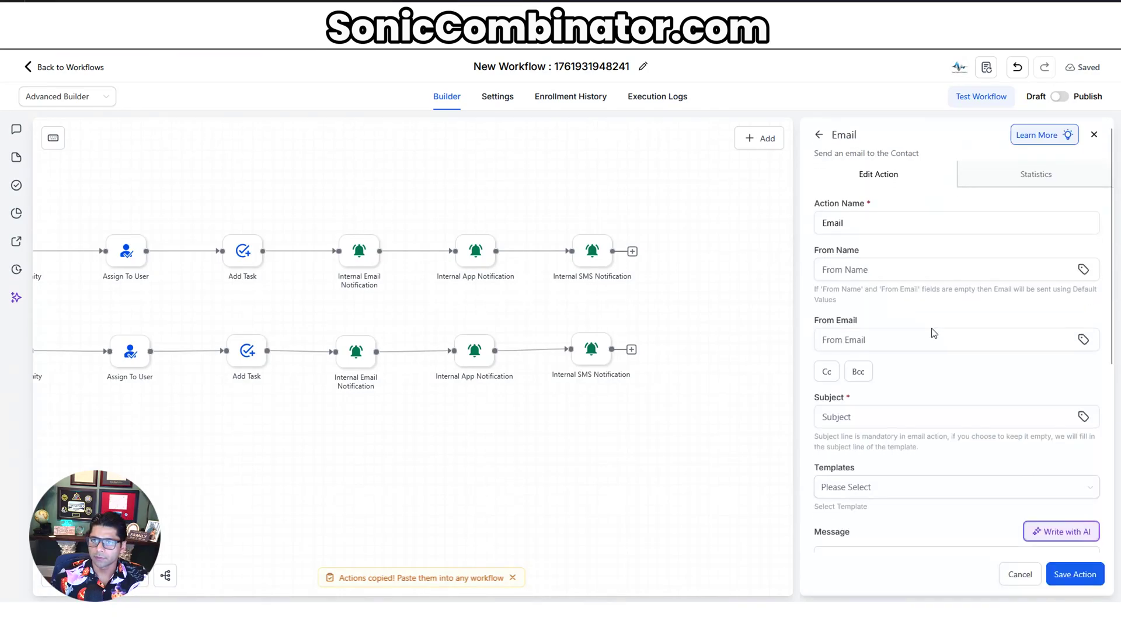
scroll(933, 330, down, 3)
scroll(934, 333, down, 1)
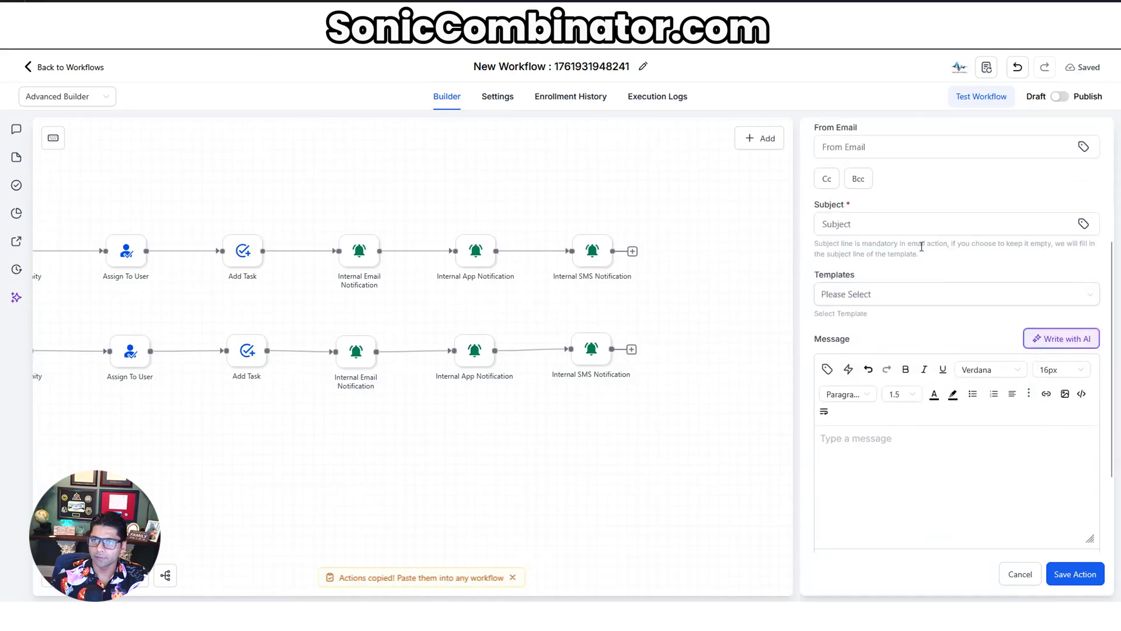
click(880, 225)
text(Please Reach Out to New Lead)
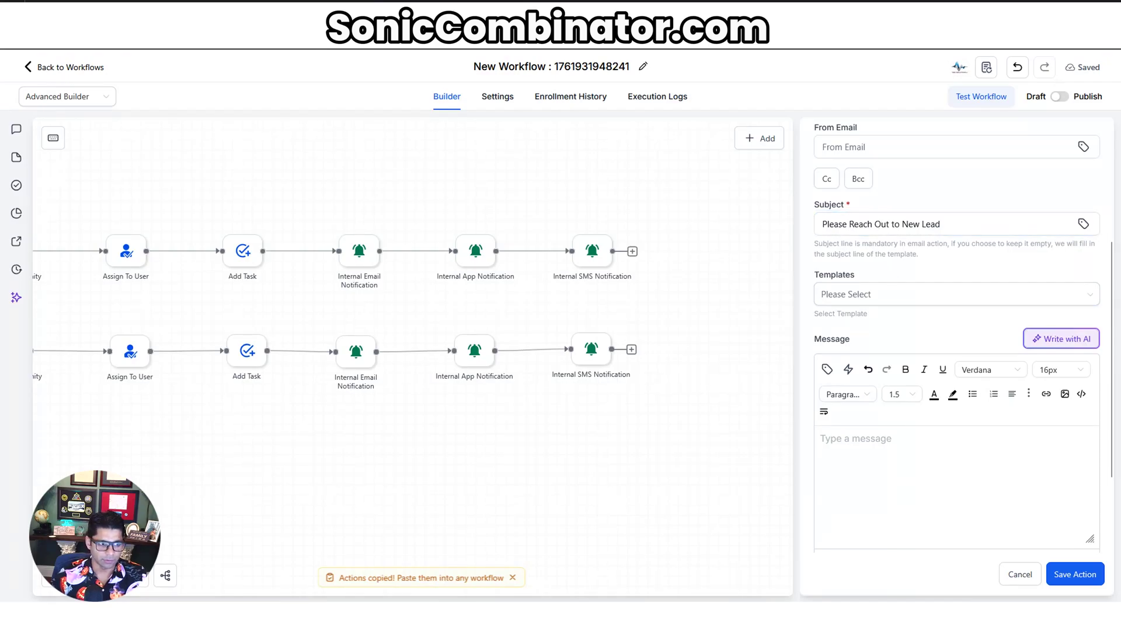
Step: Fill the email body with the new-lead message including 'Reply with "Done" when complete.', signed Sonic Solutions LLC, and save the action
text(Reach out to the lead to establish rapport ASAP and book a consultation meeting.  Reply with "Done" when complete.  Sonic Sonic Solutions LLC)
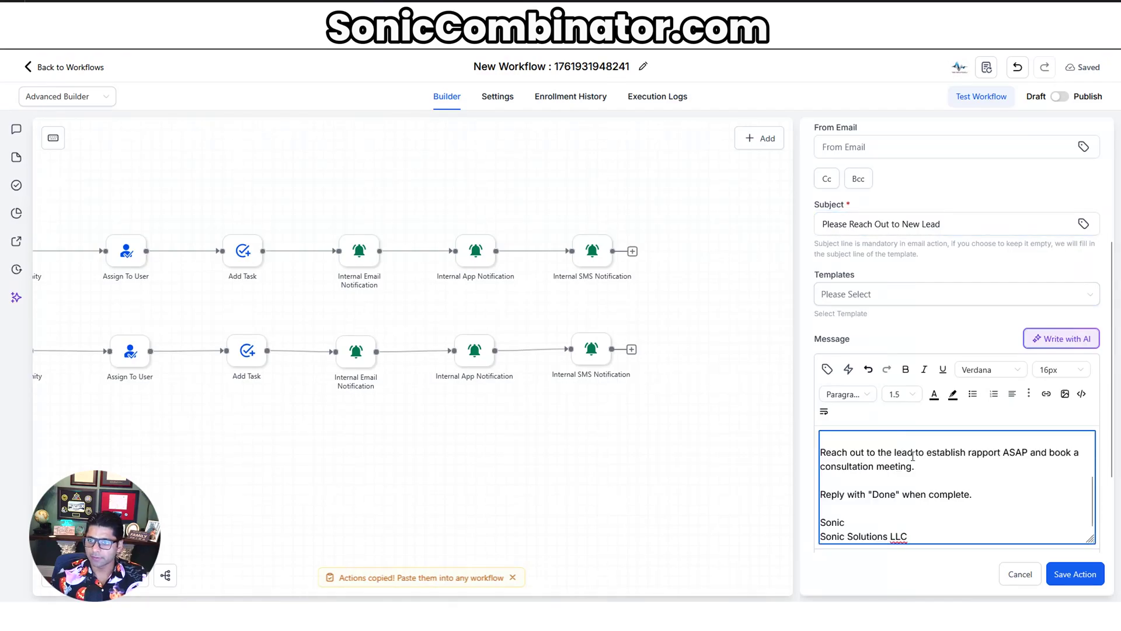
scroll(913, 456, down, 1)
scroll(892, 438, up, 3)
scroll(892, 437, down, 3)
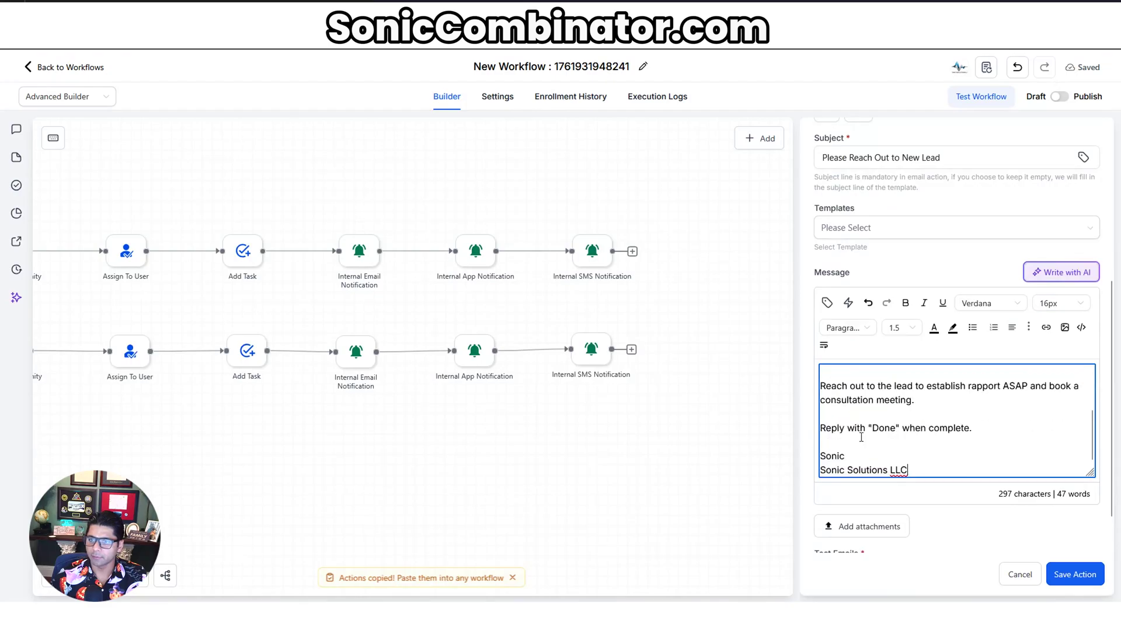
drag(847, 428, 960, 432)
scroll(967, 460, down, 1)
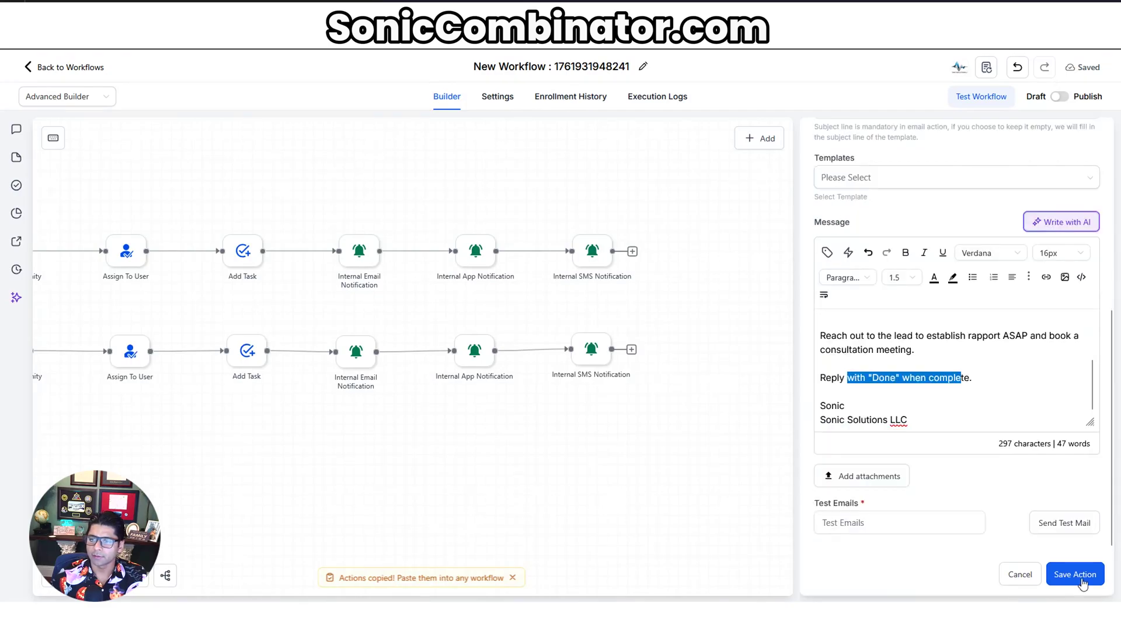
click(1072, 574)
Step: Add a Send SMS action after the upper branch's Email step, paste in the same new-lead message, and save it
click(749, 251)
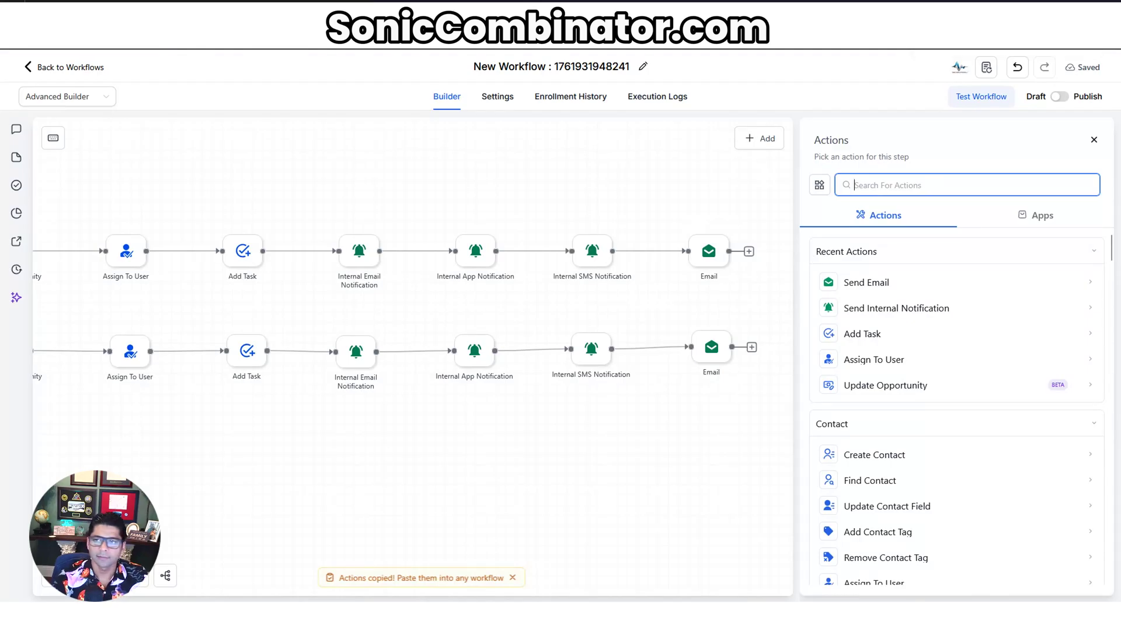
text(sms)
click(851, 280)
click(858, 380)
key(ctrl+v)
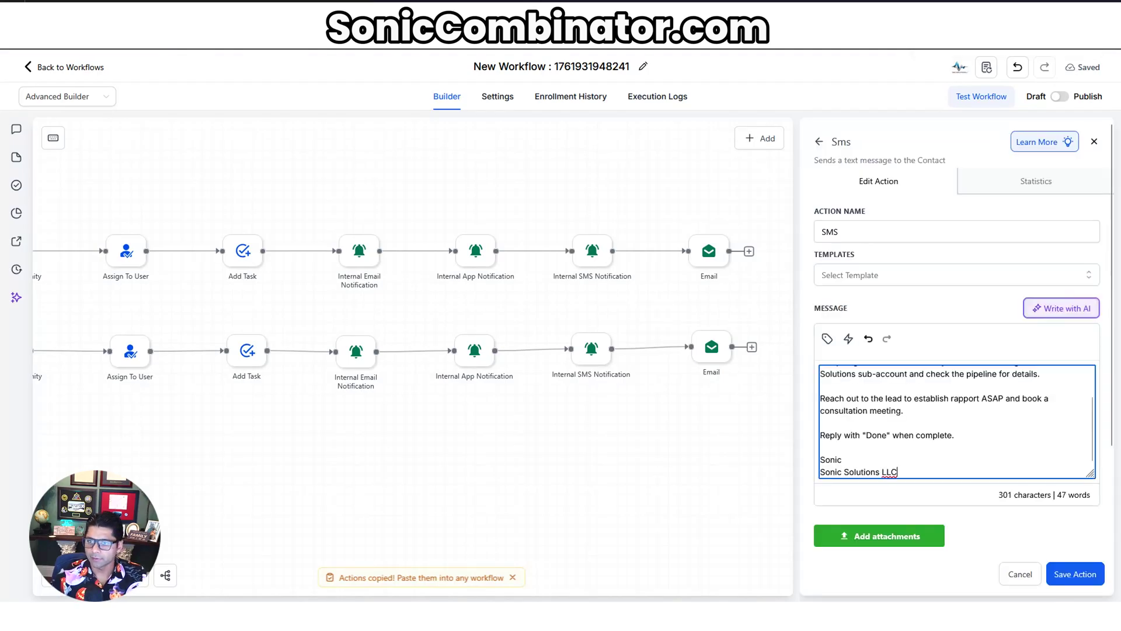
scroll(881, 413, up, 2)
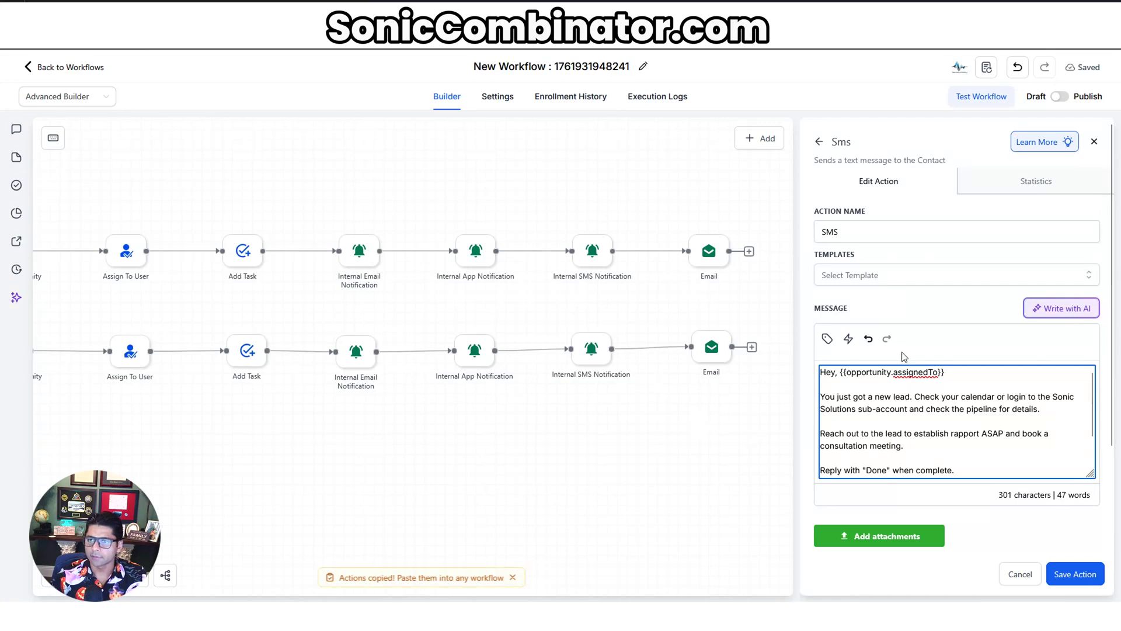
scroll(903, 356, down, 3)
click(1089, 577)
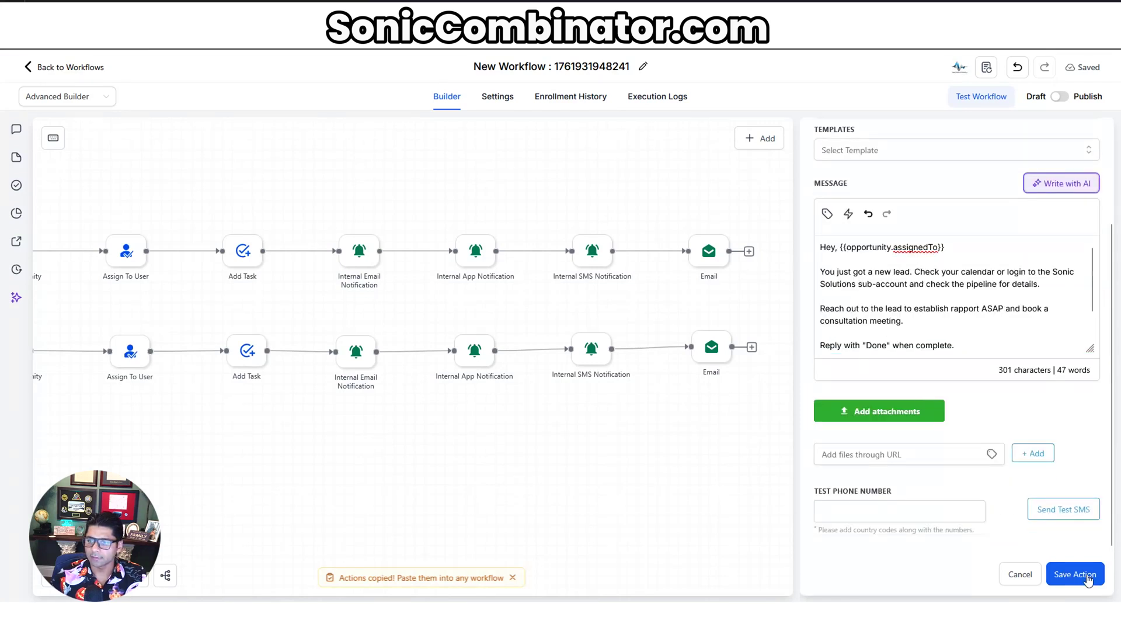
Step: Add a Wait action after the upper branch's SMS step and set it to wait for Contact Reply
drag(894, 465, 375, 410)
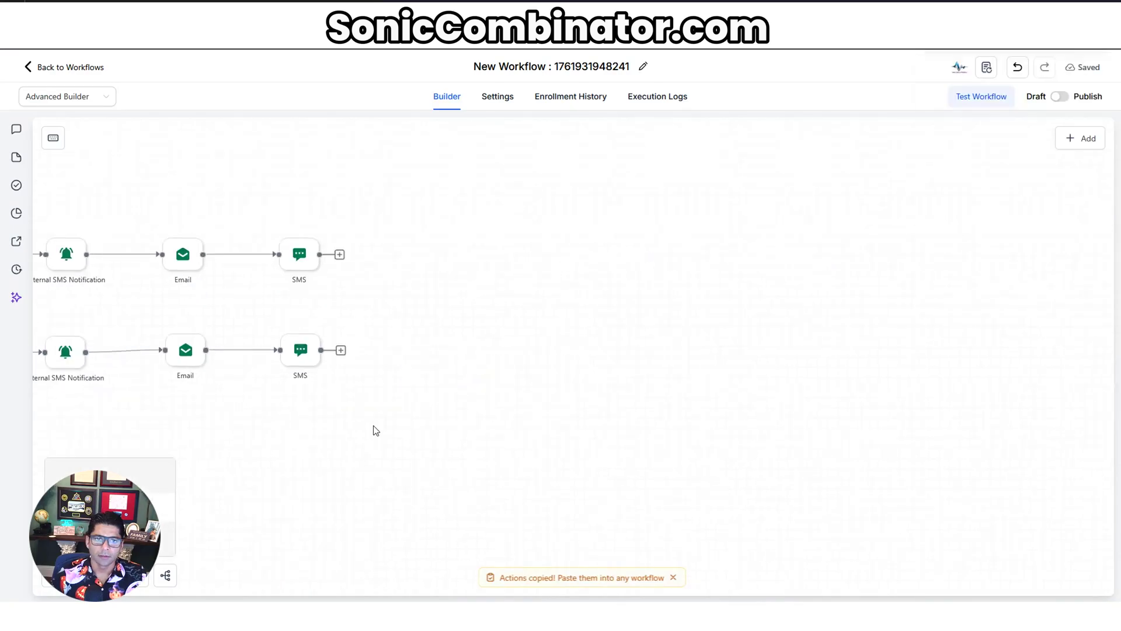
click(340, 255)
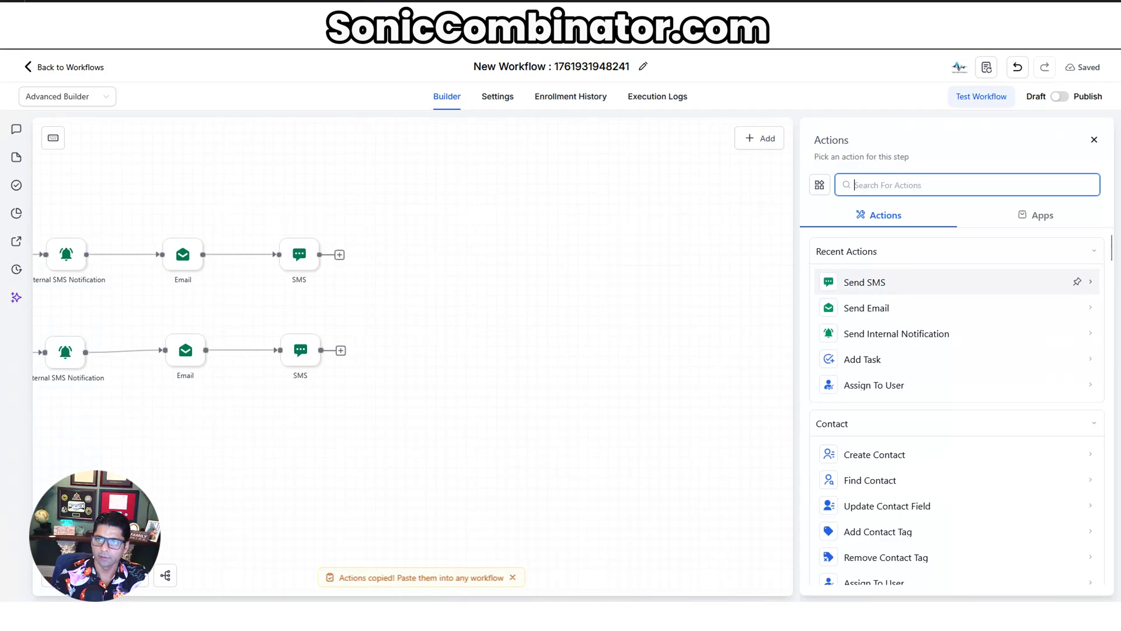
text(wait)
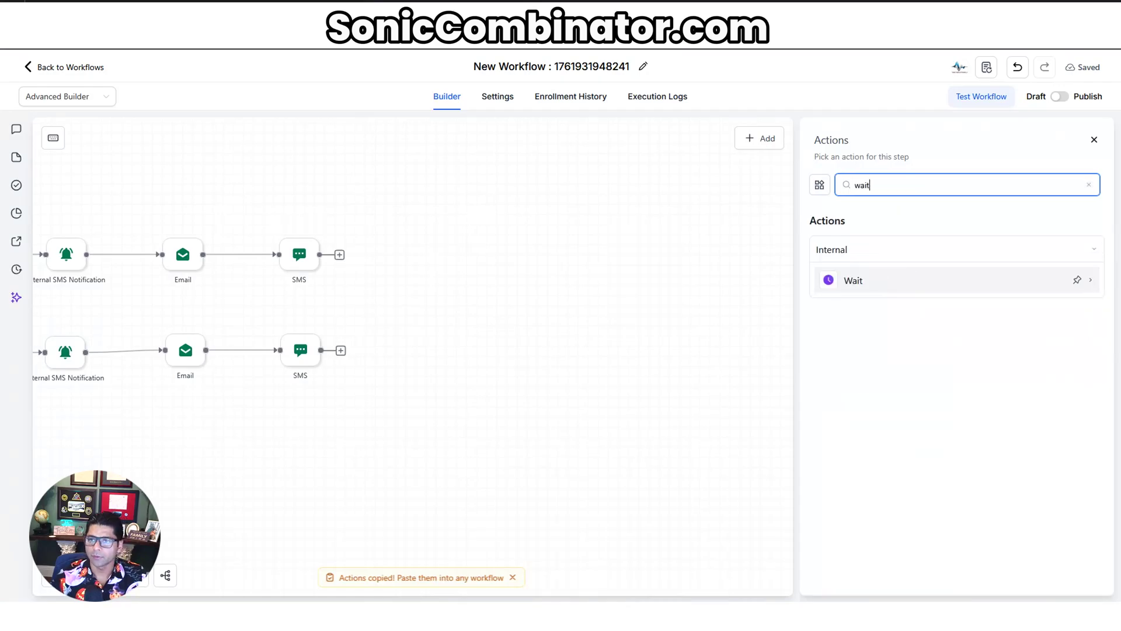
click(887, 288)
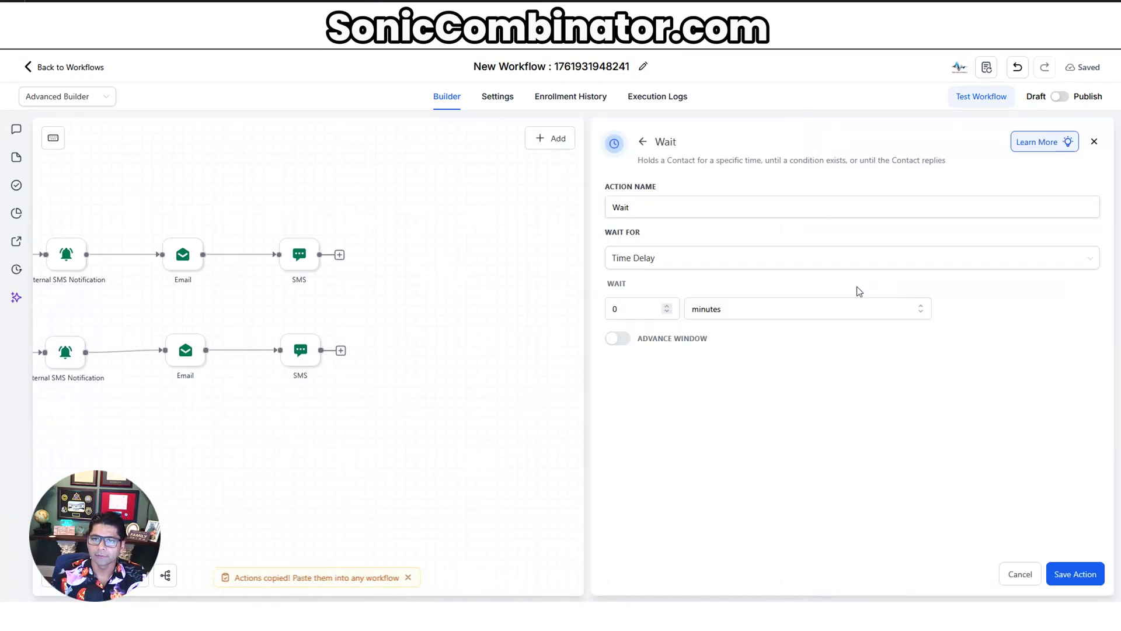
click(694, 259)
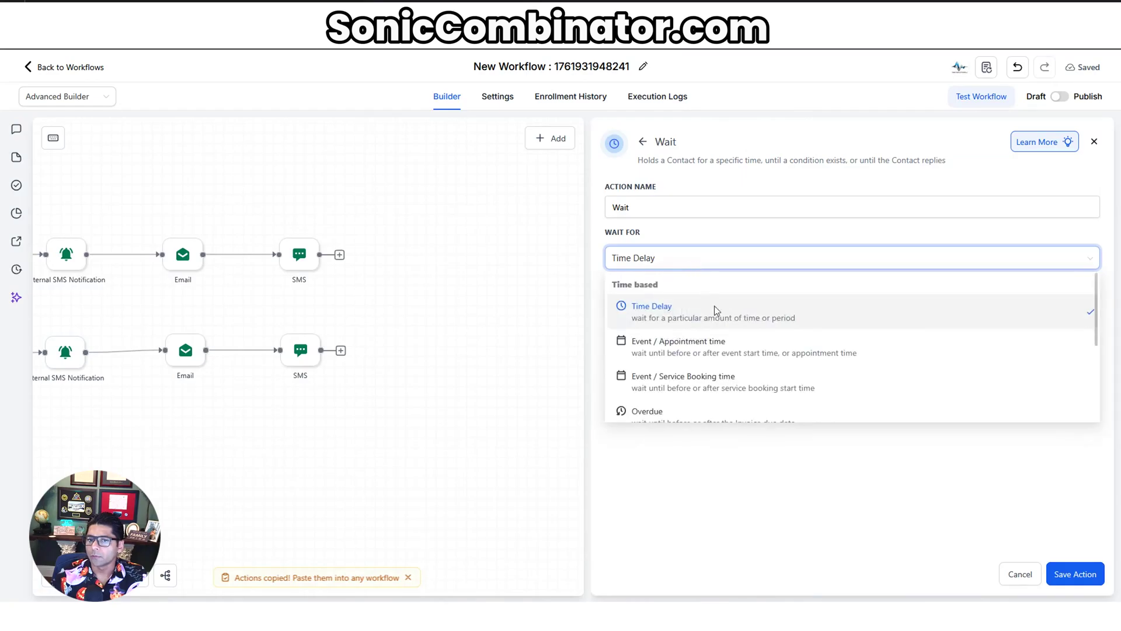
scroll(747, 365, down, 4)
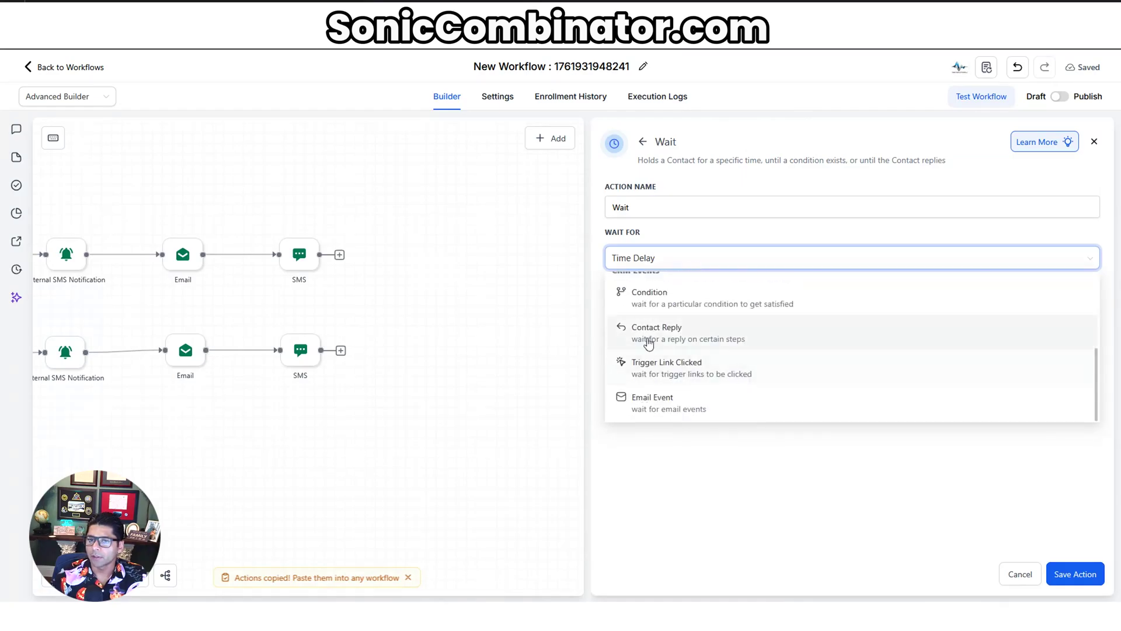
click(694, 340)
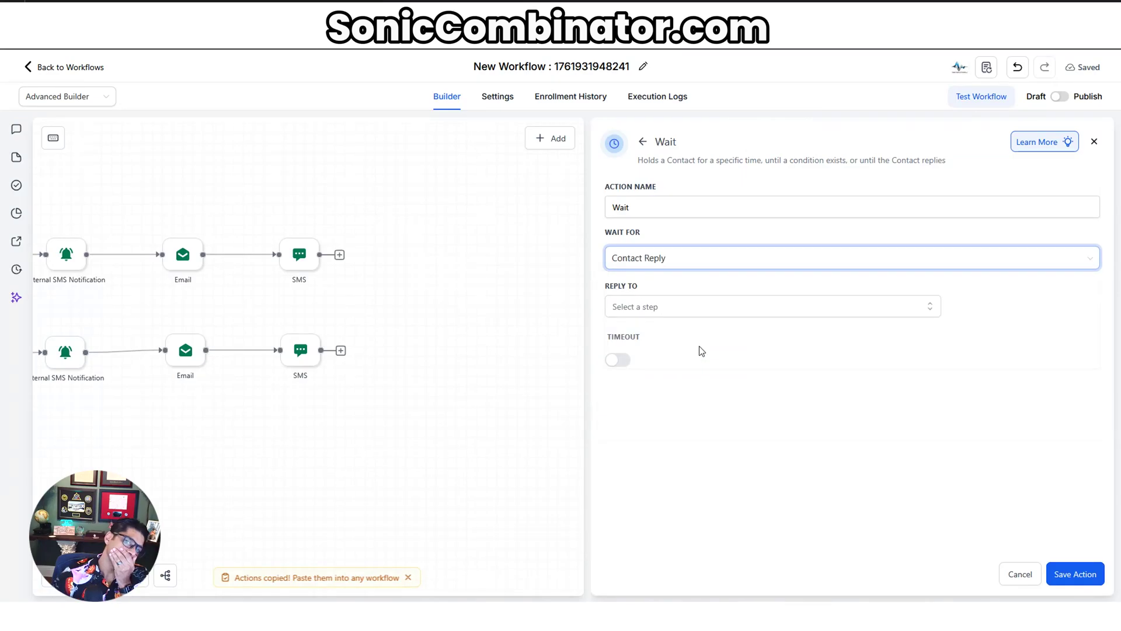
Step: Make the wait apply to replies to Email and SMS, save it, and align the lower branch's Wait node with its row
click(751, 306)
click(641, 384)
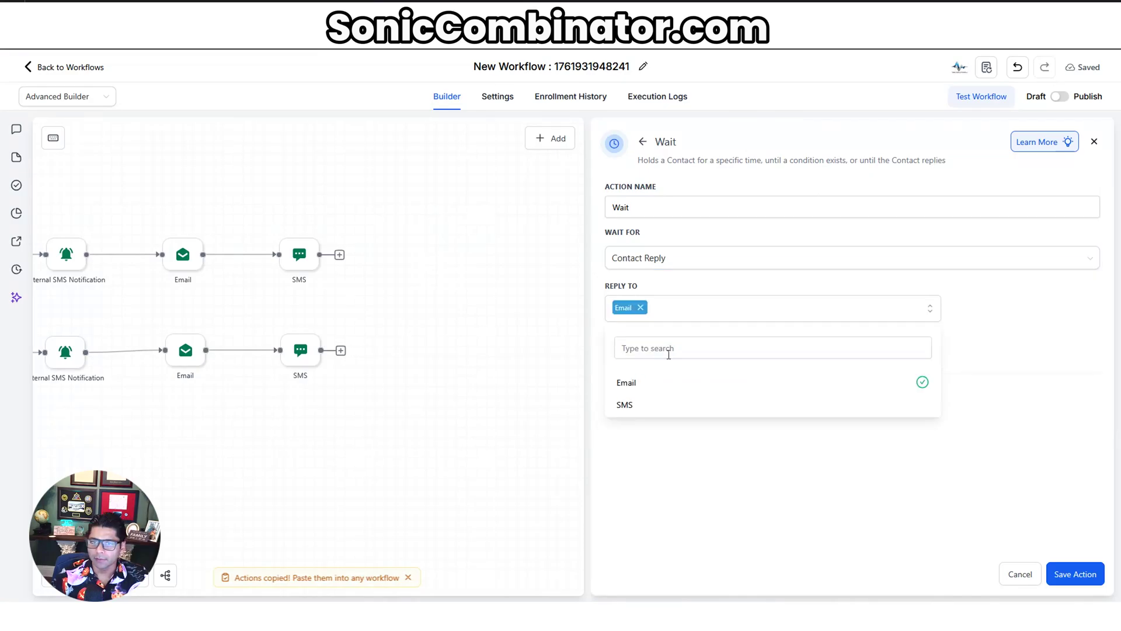
click(665, 406)
click(712, 449)
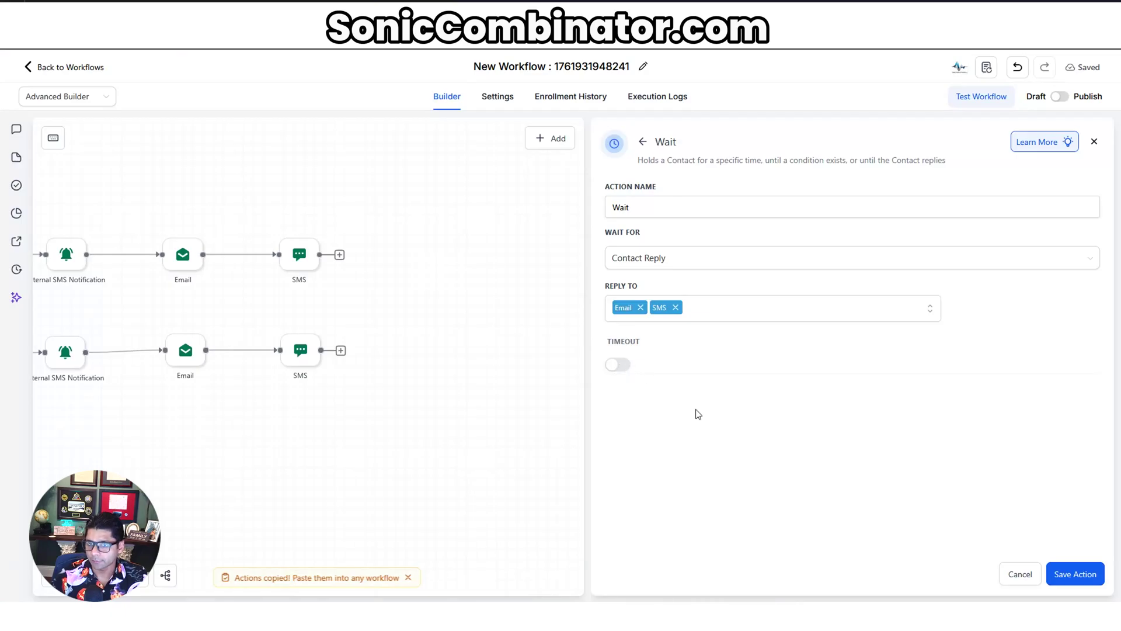
click(1083, 575)
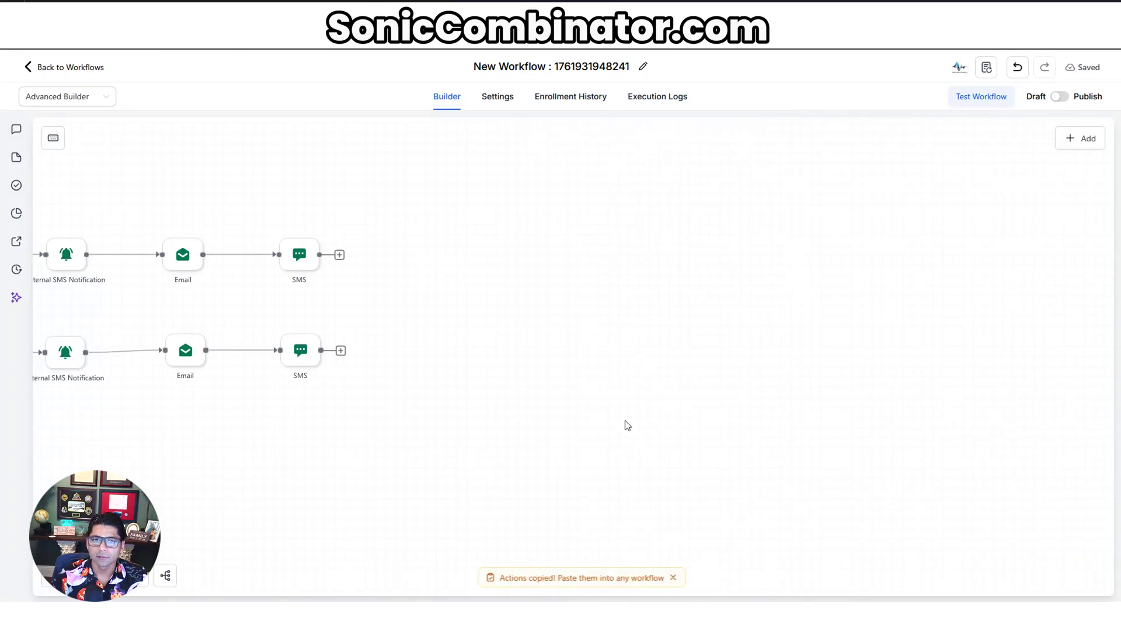
click(1072, 575)
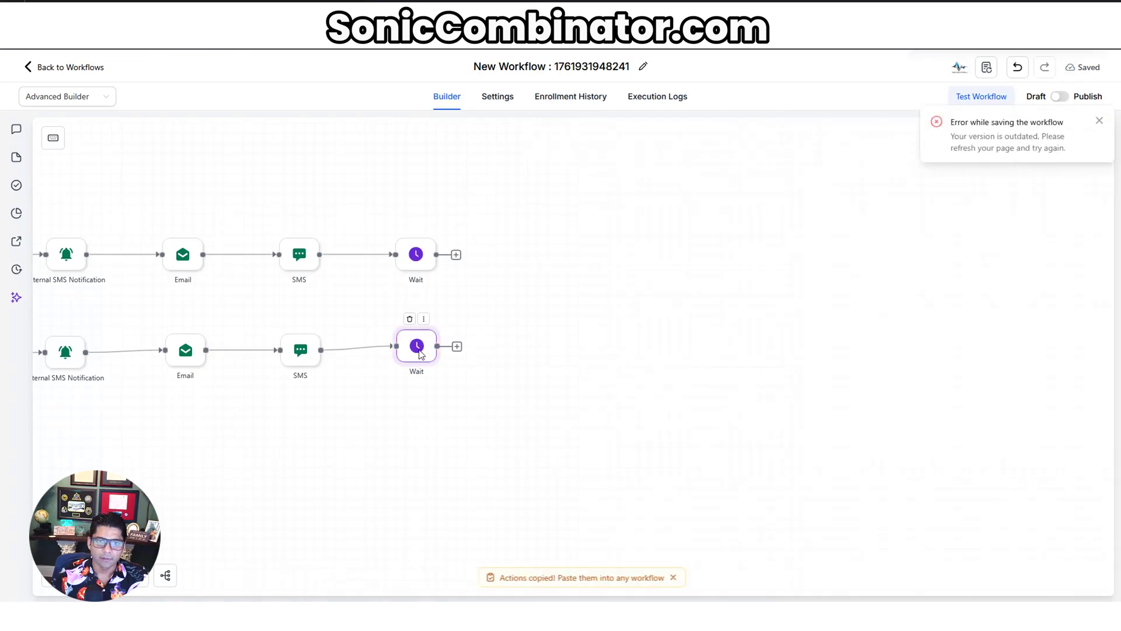
drag(422, 358, 422, 355)
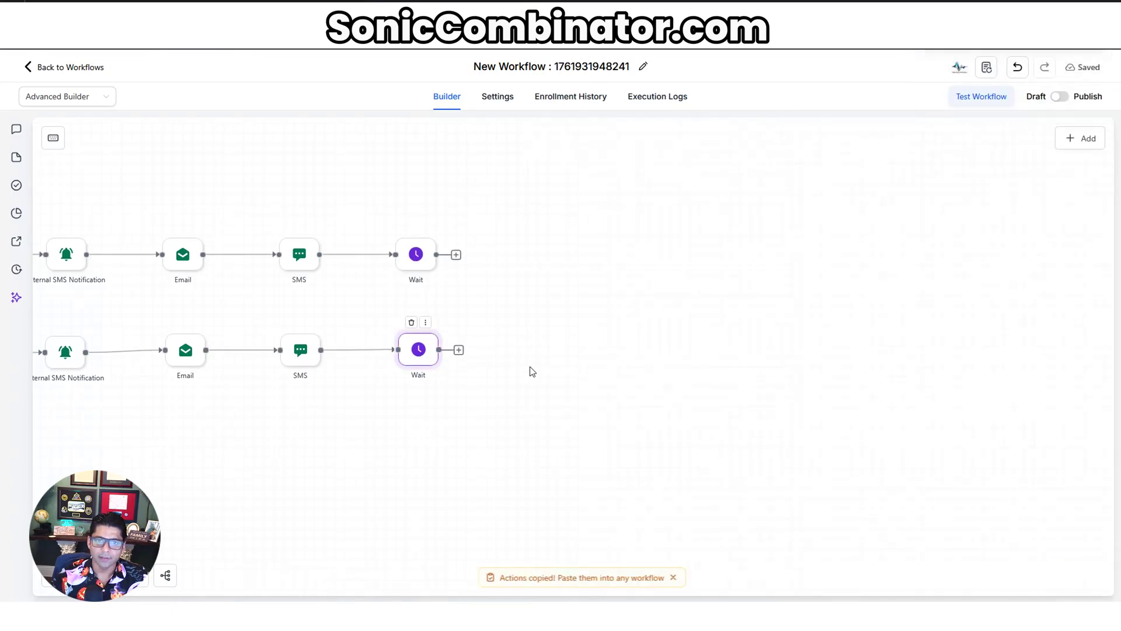
Step: Add an Update Contact Field action after the upper branch's Wait step
drag(780, 416, 590, 413)
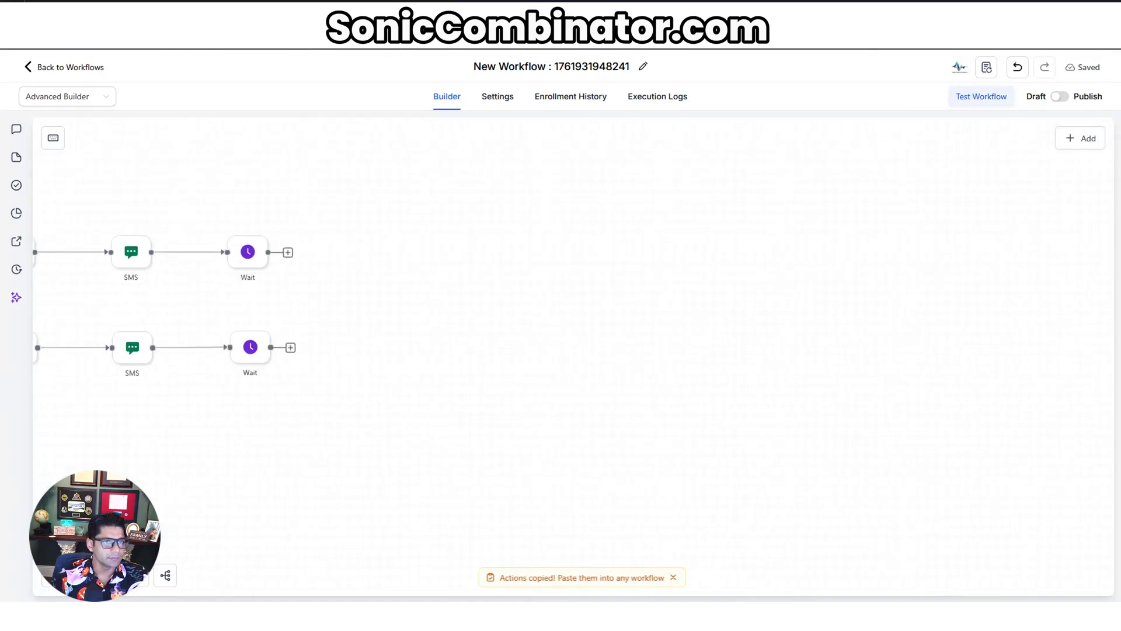
click(289, 253)
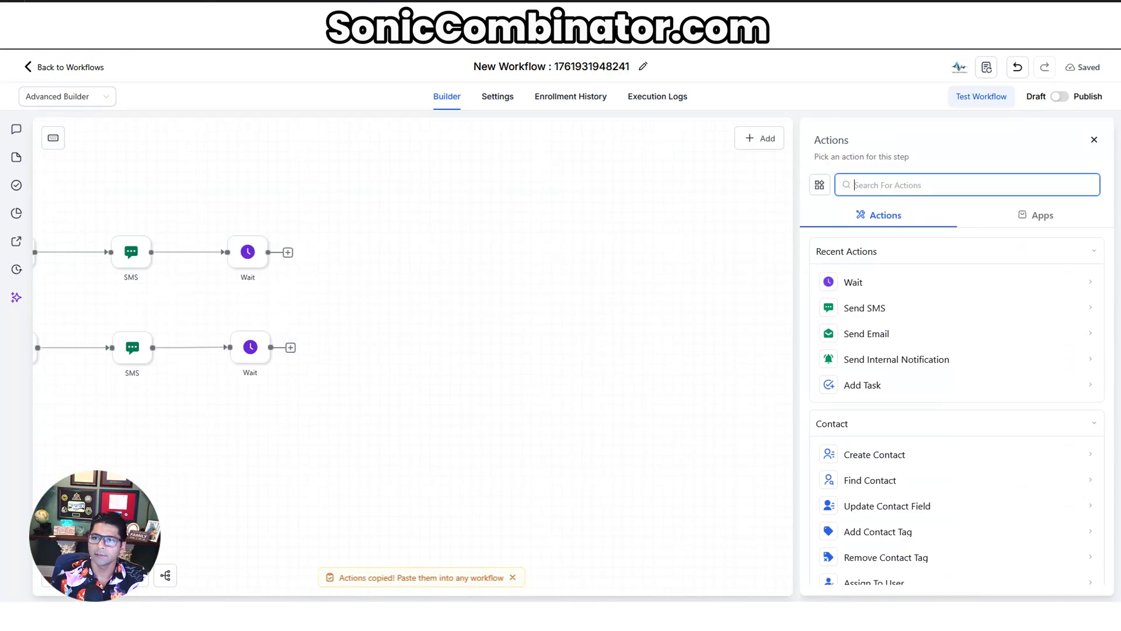
text(update)
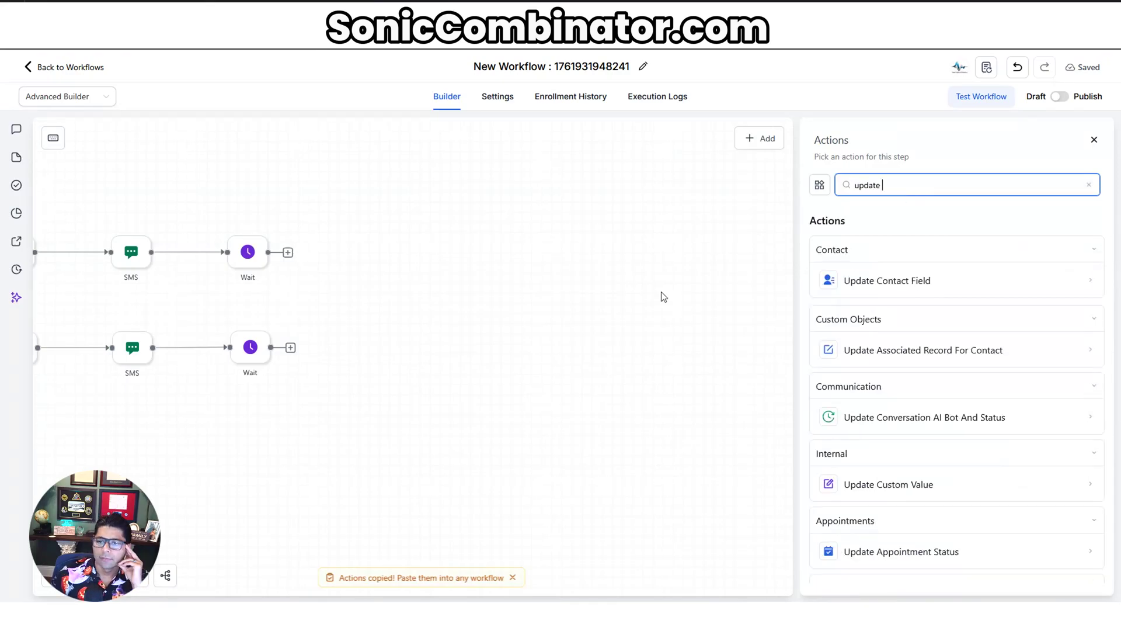
click(881, 285)
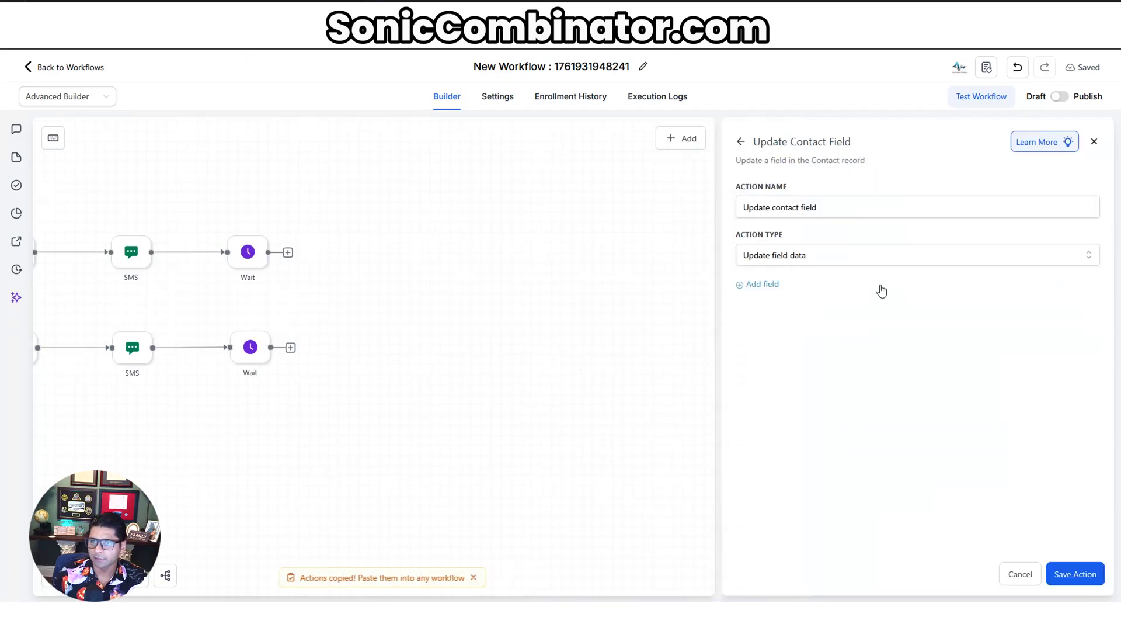
Step: Name the action "Update Task Status to Complete", keeping Update field data as its action type
click(841, 258)
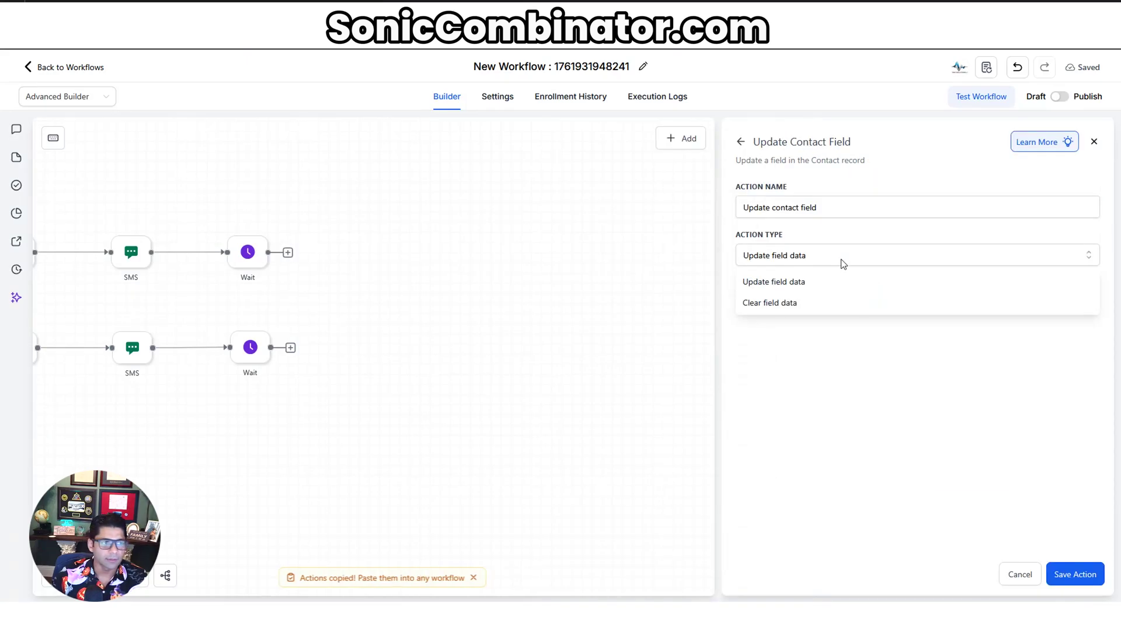
triple_click(845, 207)
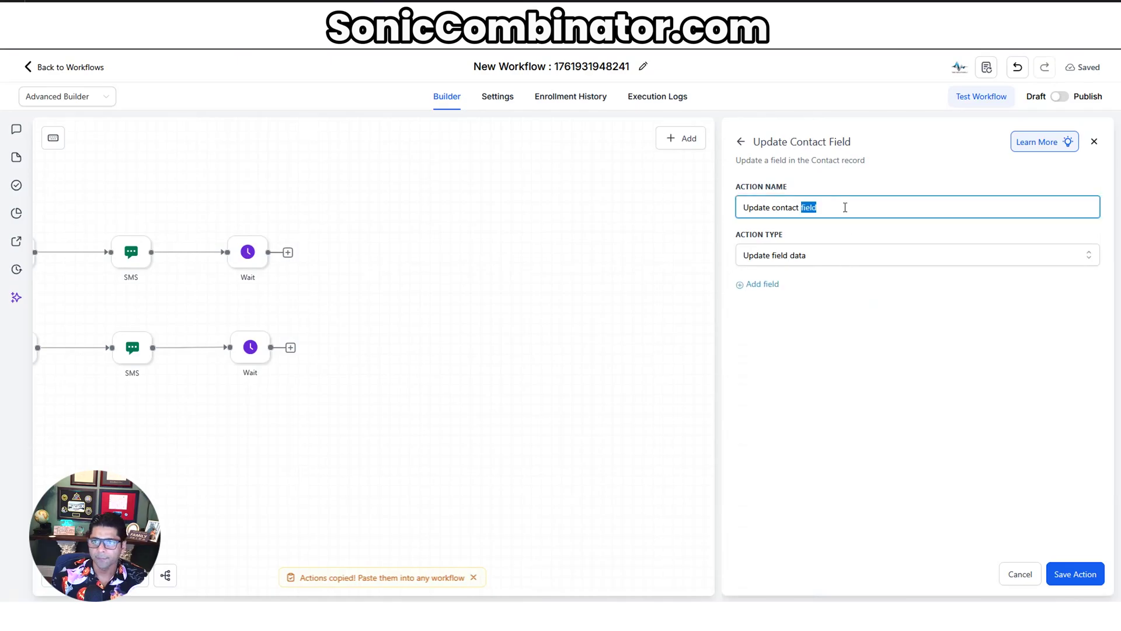
text(Update Task STat)
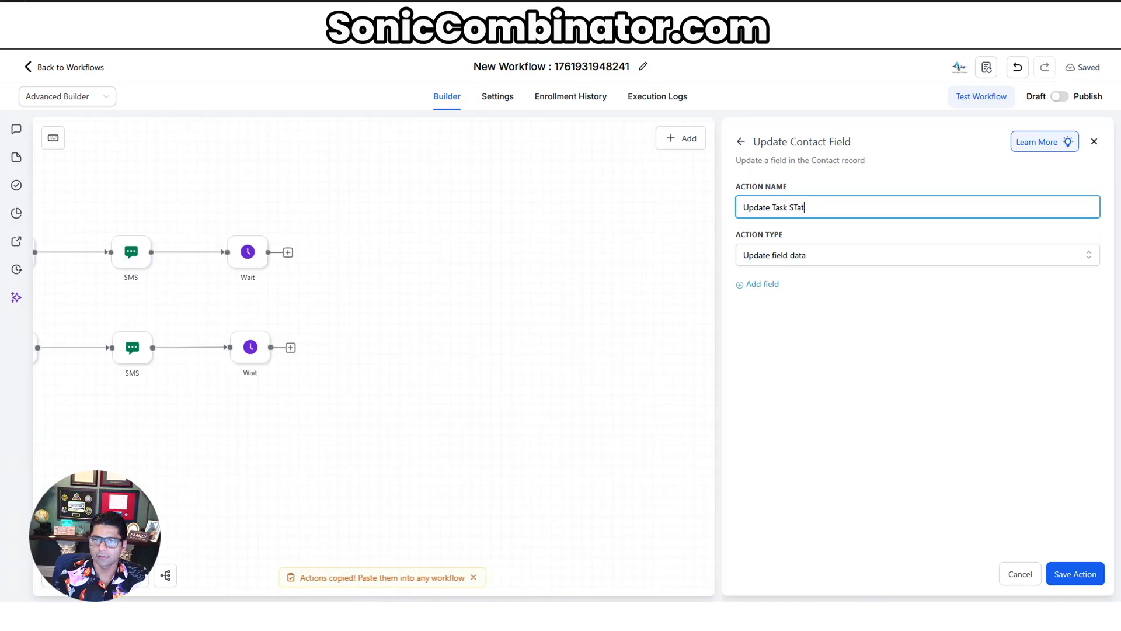
key(BackSpace)
key(BackSpace)
key(BackSpace)
text(tatus to Complete)
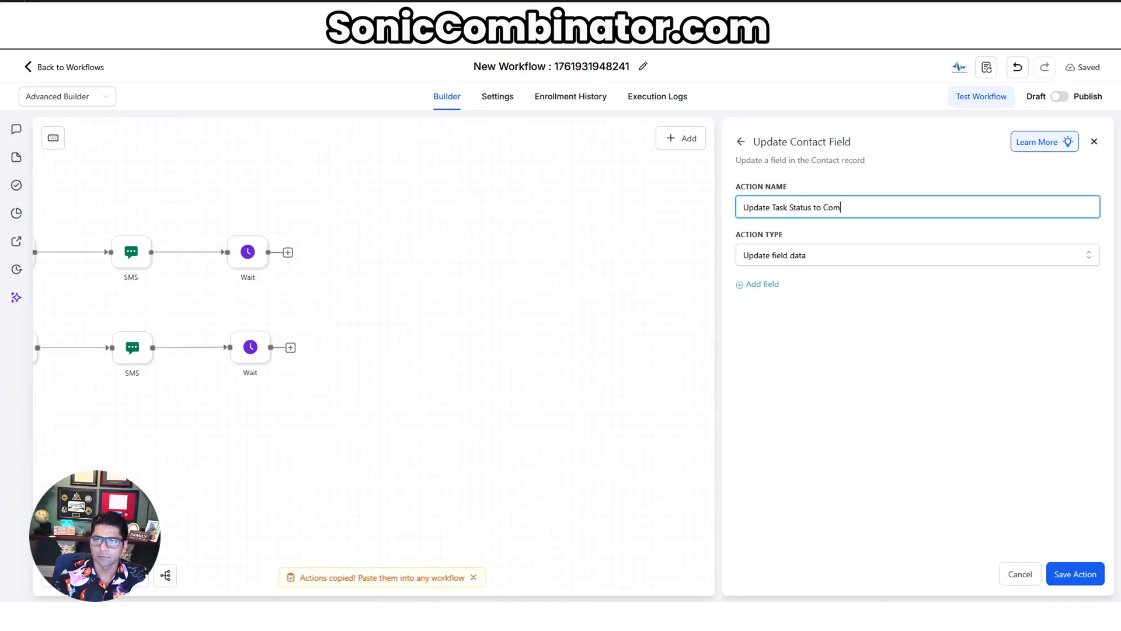
click(822, 257)
click(802, 362)
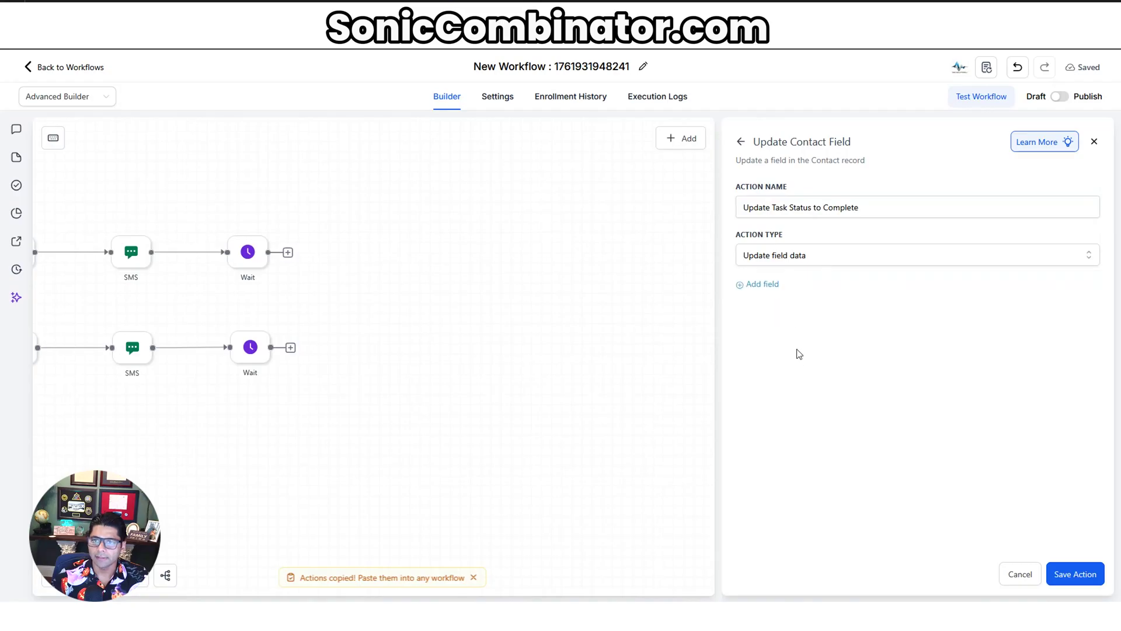
Step: Add the Reason For Call field to the action, set its value to "Booked Appointment", and save the action
click(775, 288)
click(778, 308)
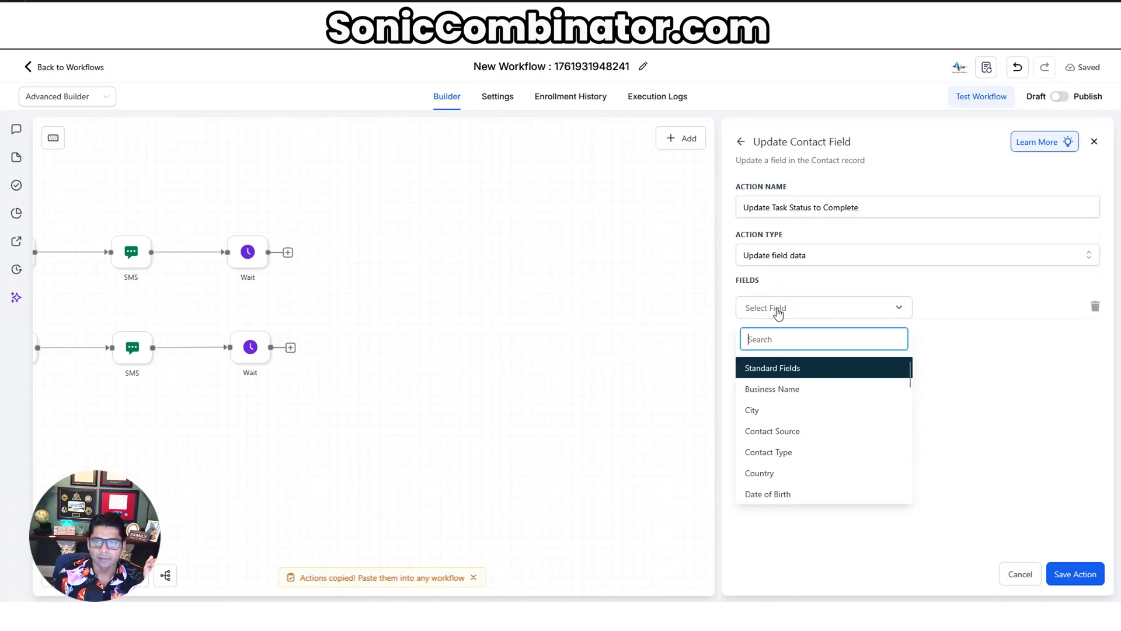
scroll(861, 490, down, 10)
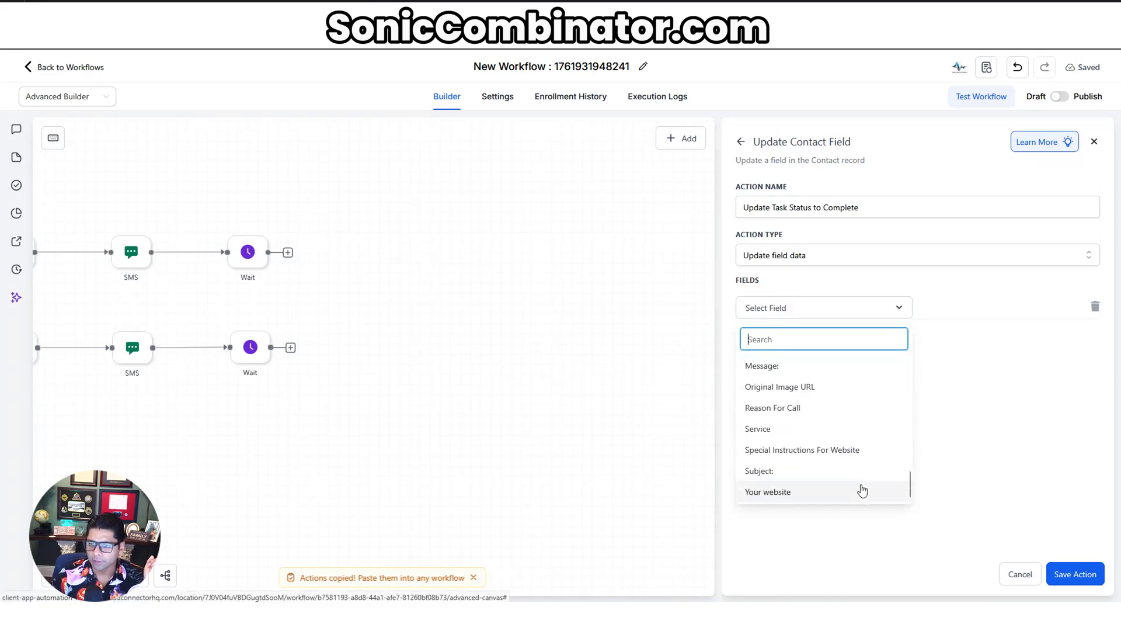
click(793, 410)
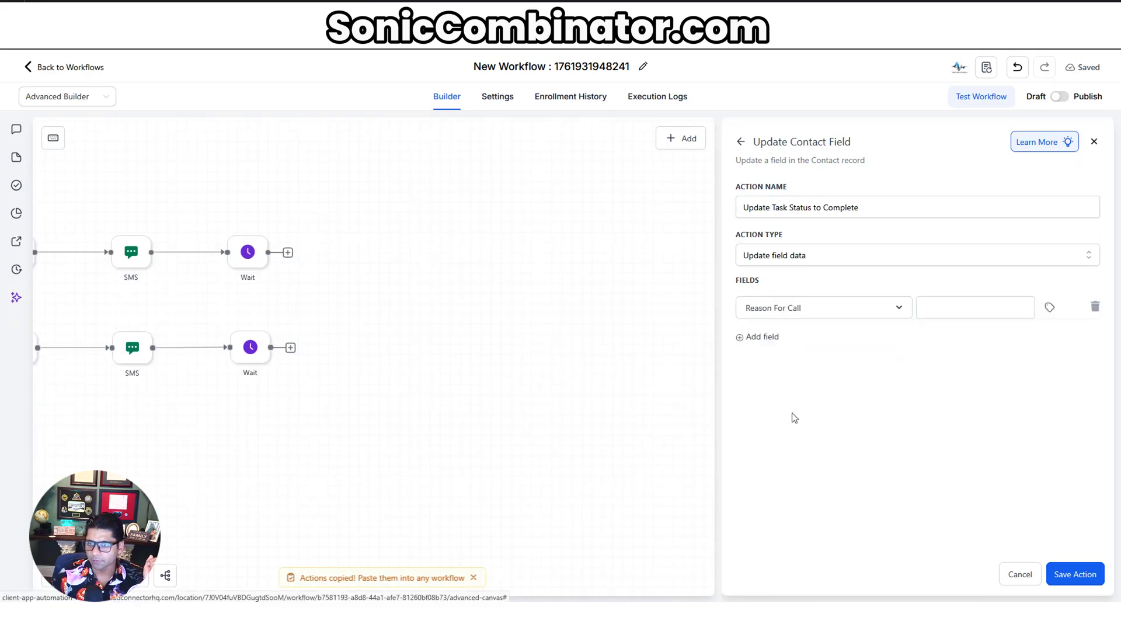
click(962, 299)
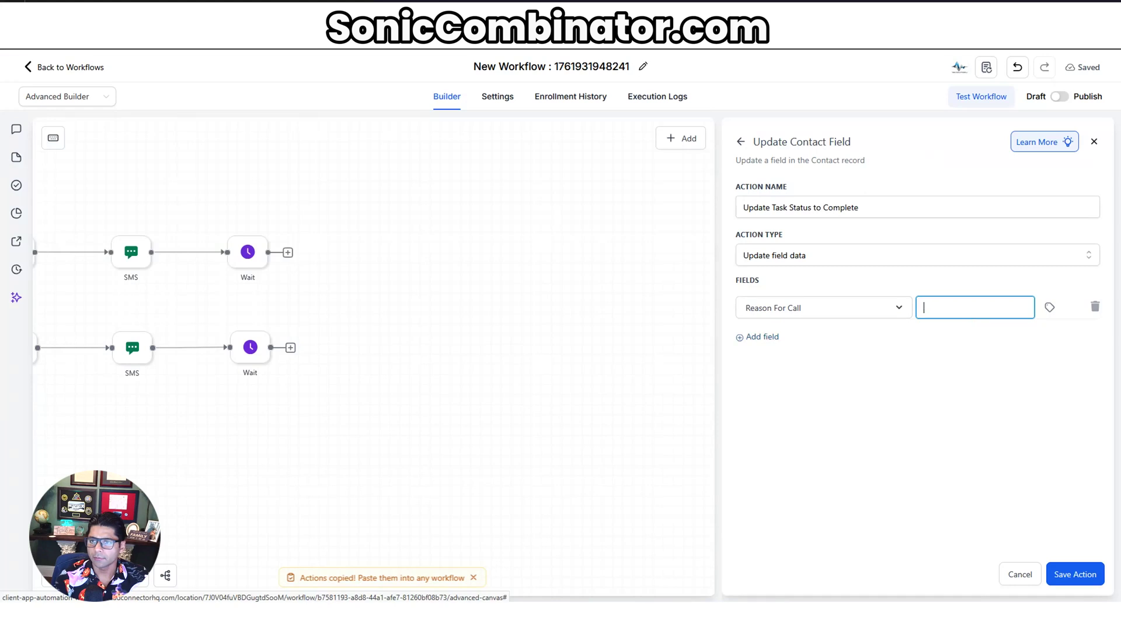
text(Booked )
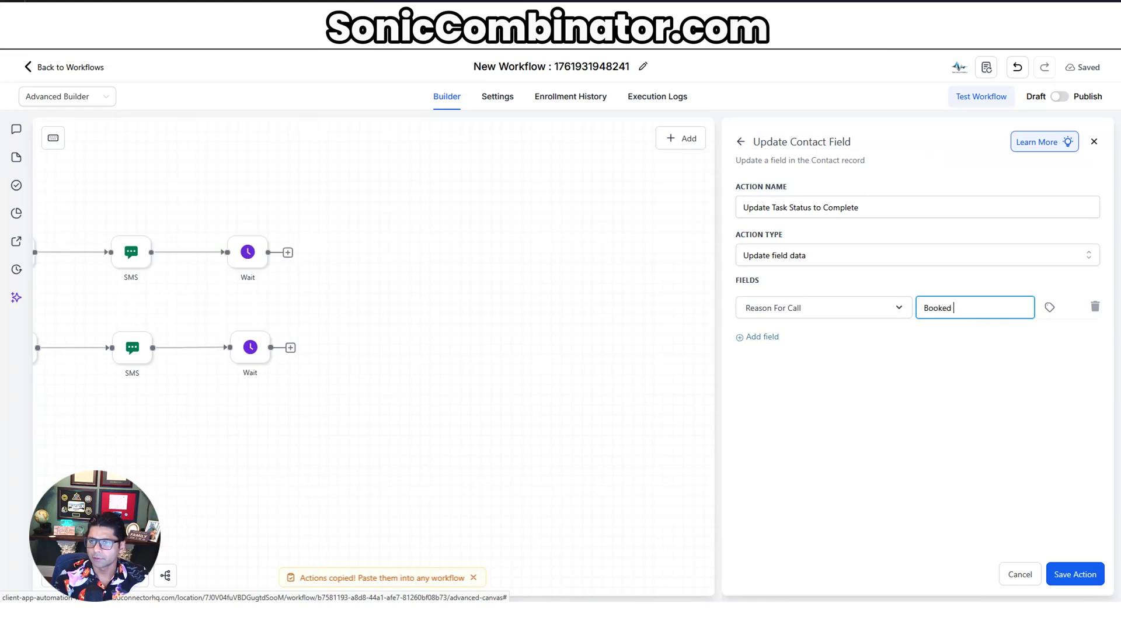
text(Appointment)
click(1074, 574)
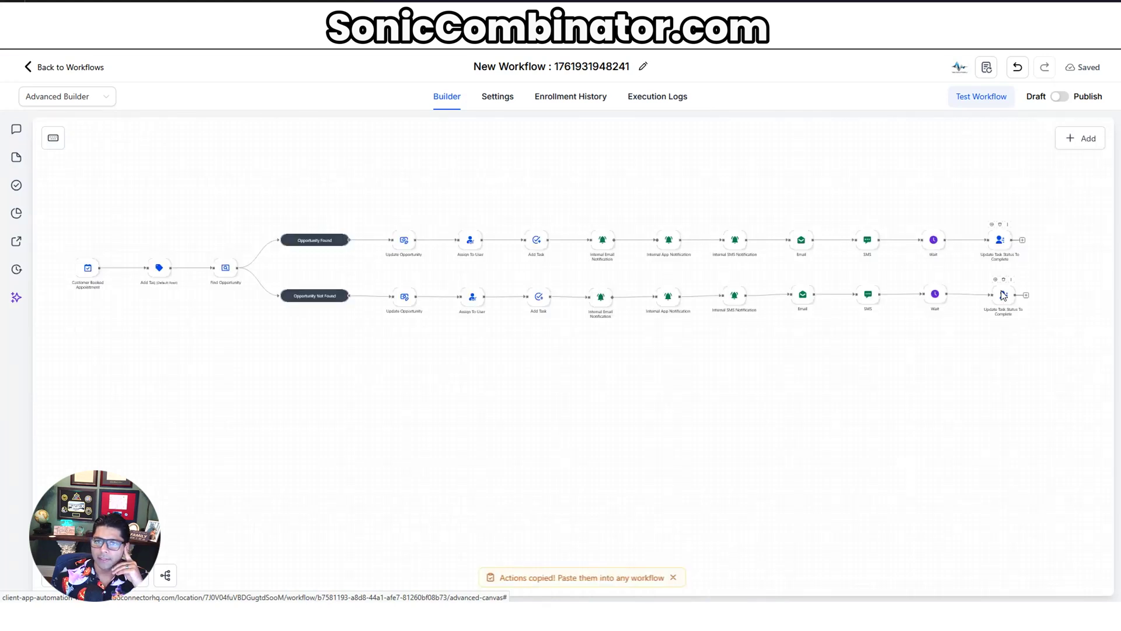